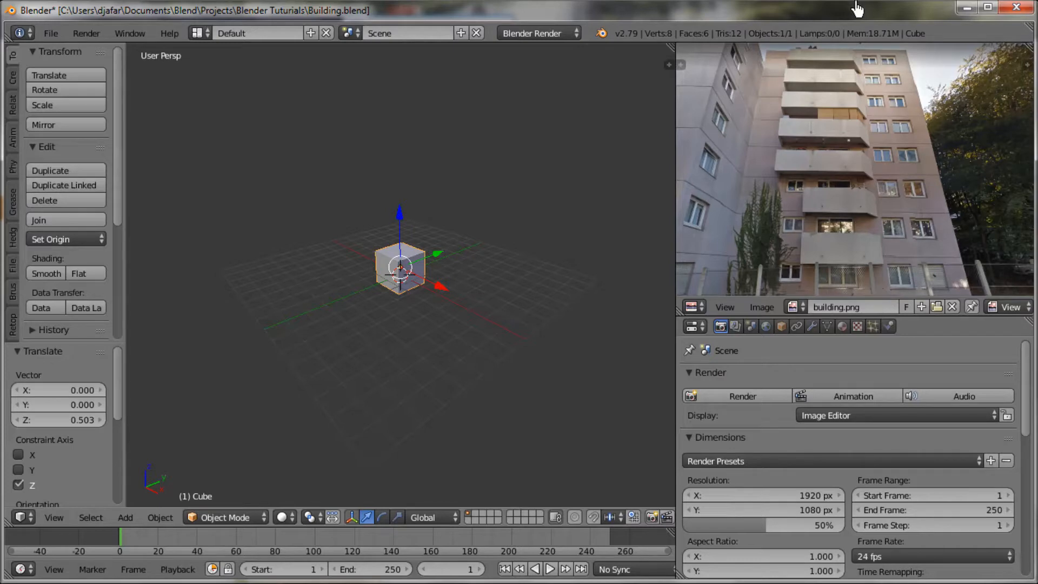
Step: Turn on the Screencast Keys display for the 3D view
key(n)
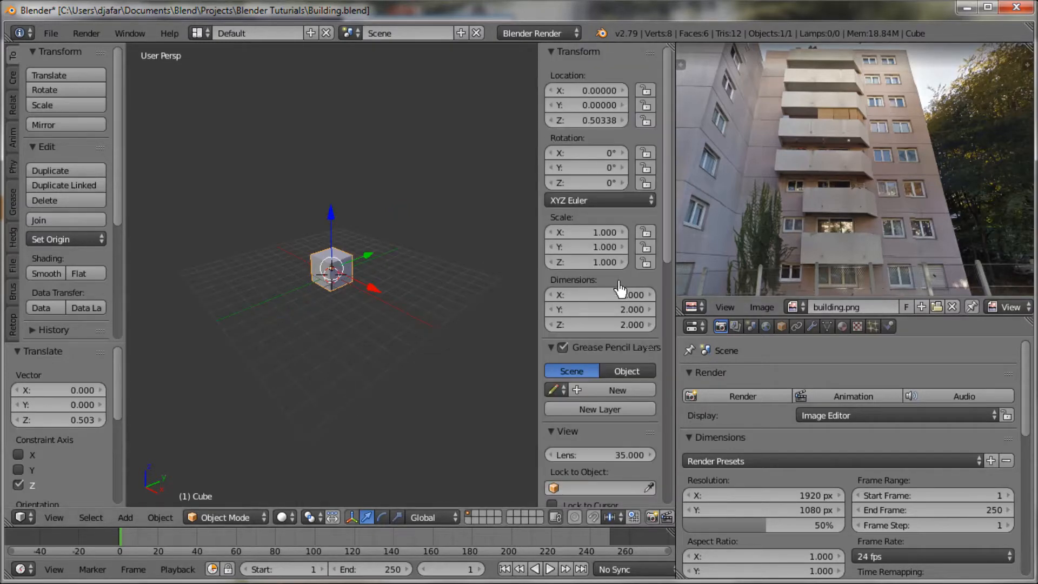
scroll(620, 290, down, 15)
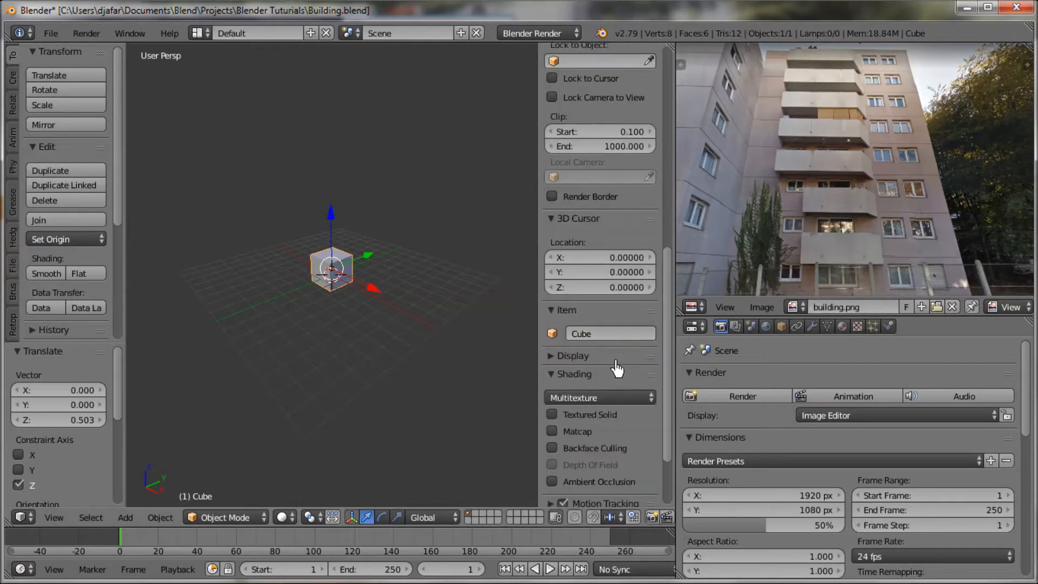
scroll(618, 369, down, 4)
click(585, 500)
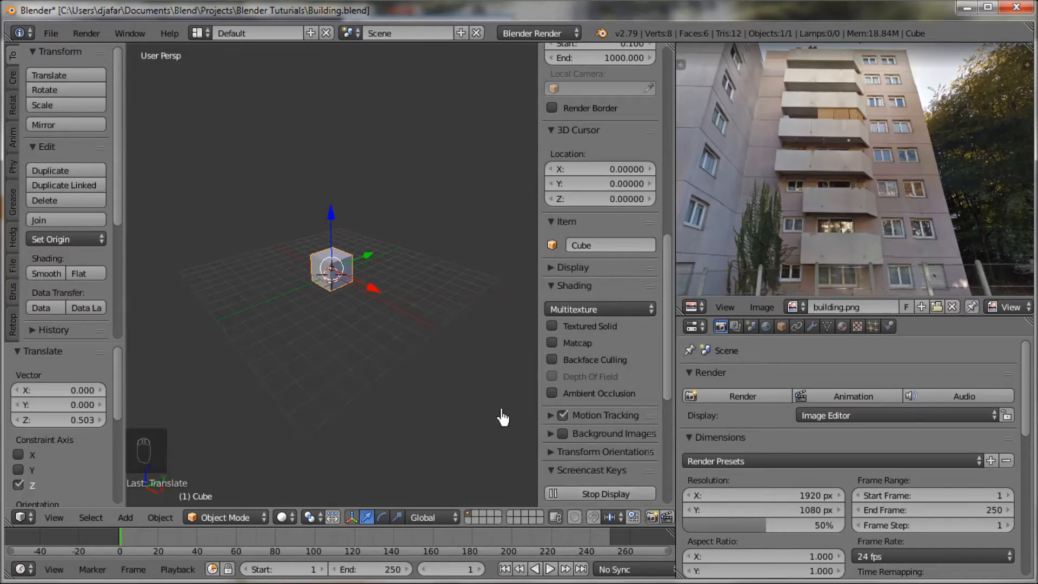
key(n)
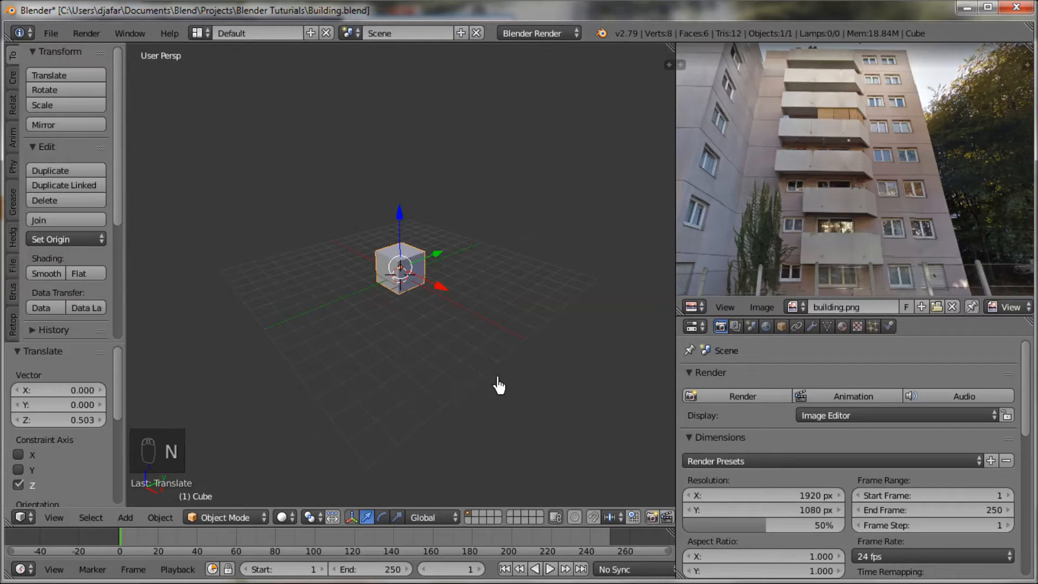
Step: Frame the cube and raise it by about 0.5 along the Z axis
key(KP_Decimal)
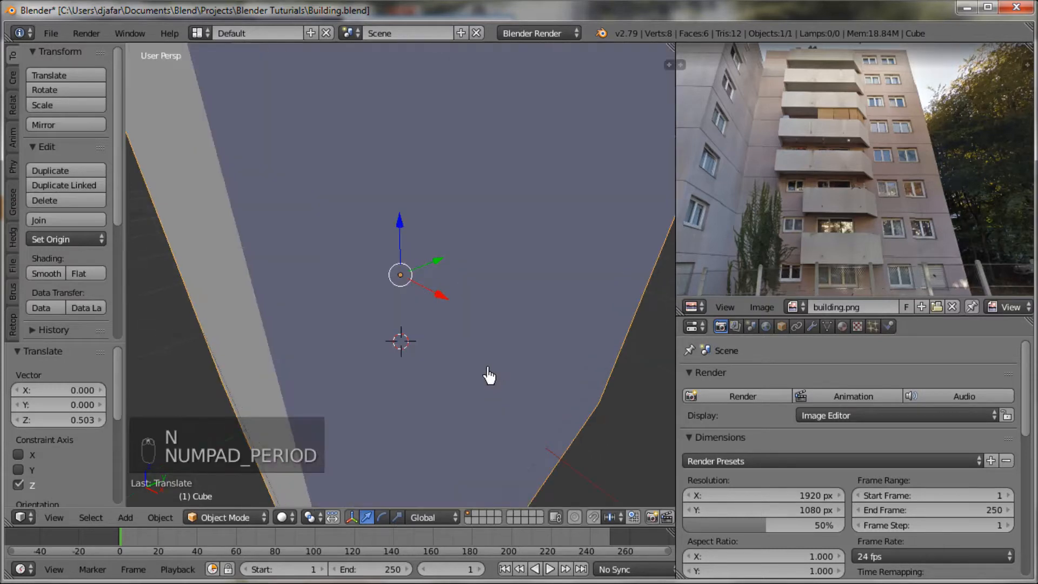
key(g)
key(z)
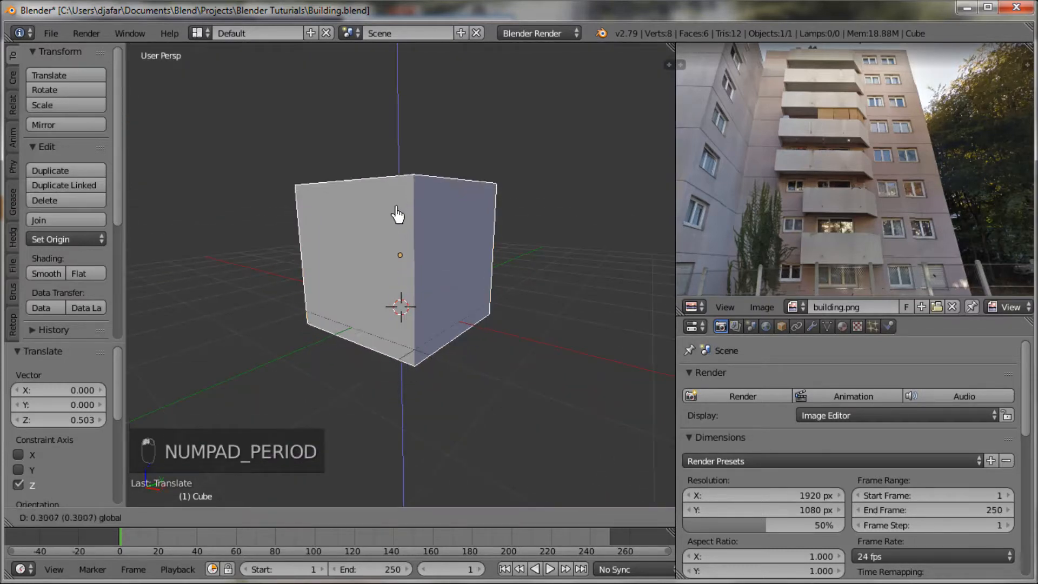
click(396, 216)
scroll(447, 338, down, 3)
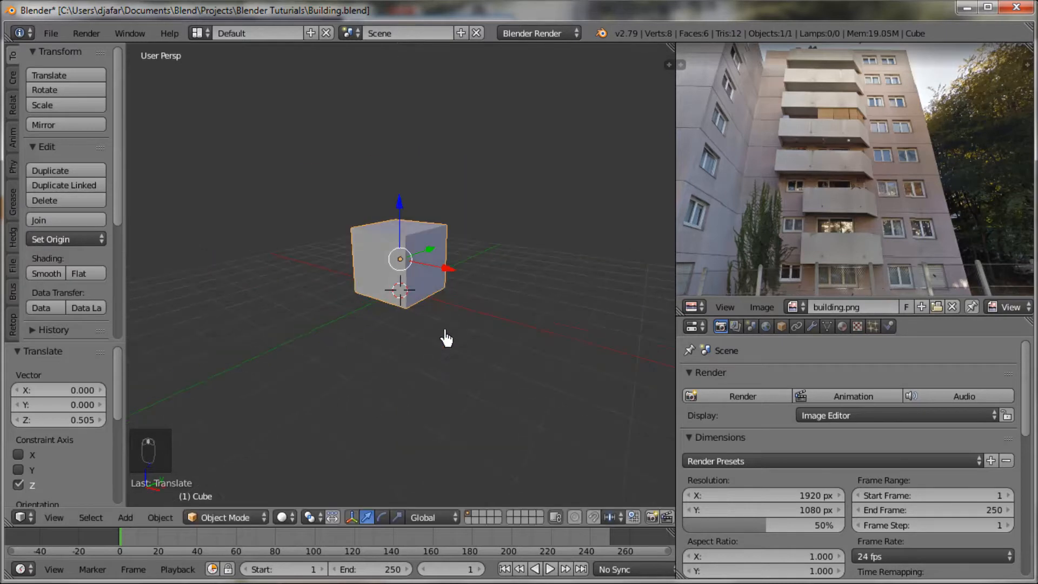
Step: Scale the cube along the X axis by a factor of about 3.25
key(s)
key(x)
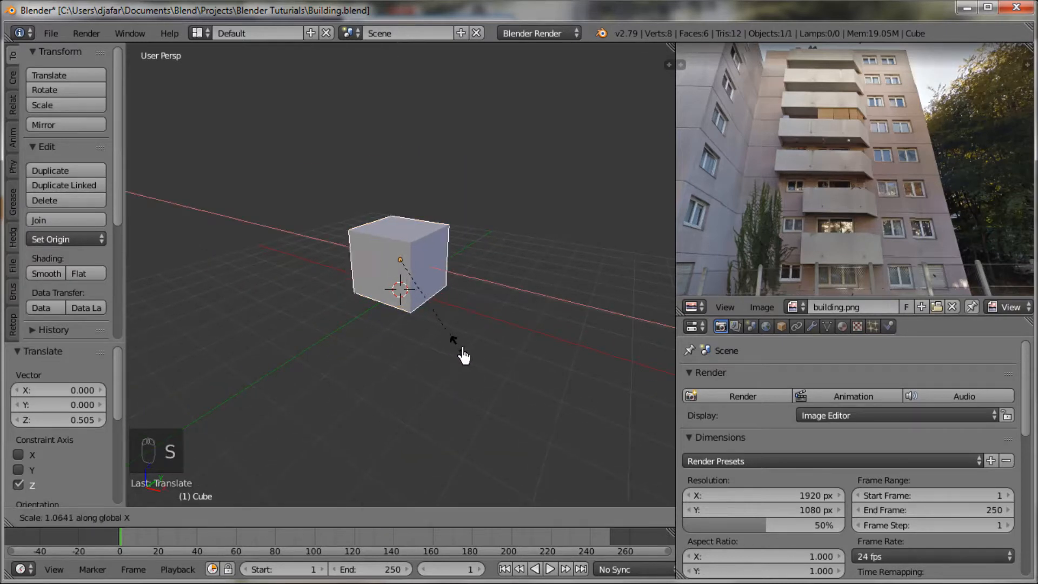
click(760, 458)
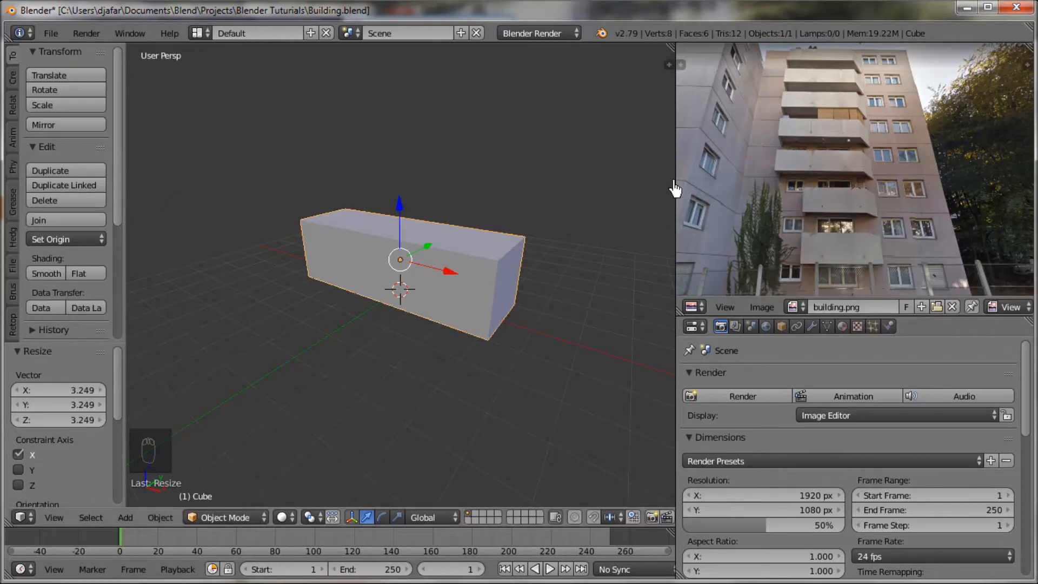
Step: Widen the 3D view and stretch the block along X again by a factor of about 2.17
drag(677, 170, 892, 173)
scroll(702, 331, down, 6)
scroll(620, 322, up, 4)
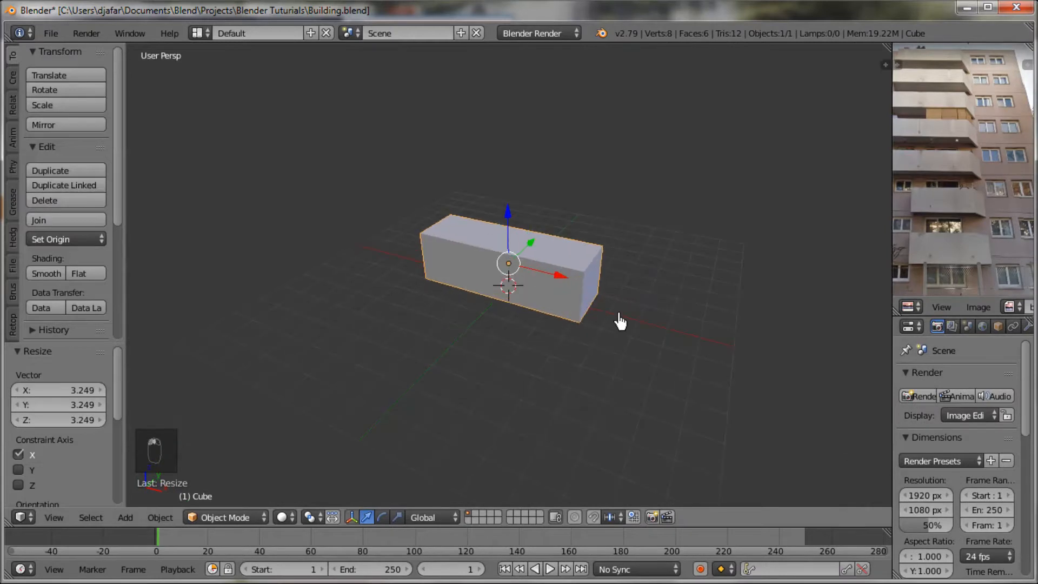
key(s)
key(x)
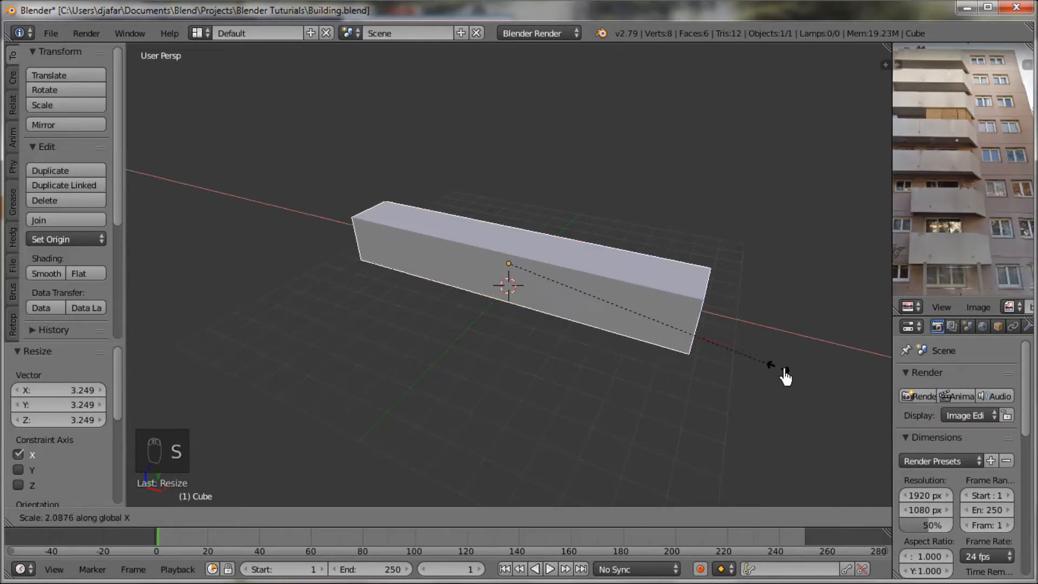
click(786, 373)
Step: Scale the block along the Y axis by a factor of about 3
middle_drag(765, 376, 612, 355)
key(s)
key(y)
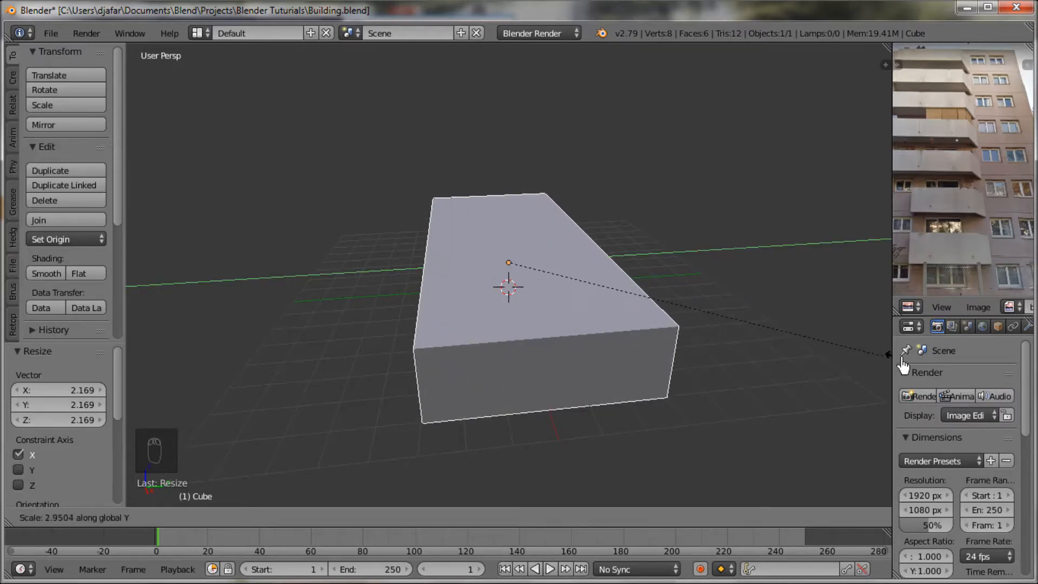
click(919, 365)
Step: In Edit Mode with face selection, raise the block's top face along Z to form a tall tower, with a last lift of about 7.75
middle_drag(815, 382, 719, 395)
key(Tab)
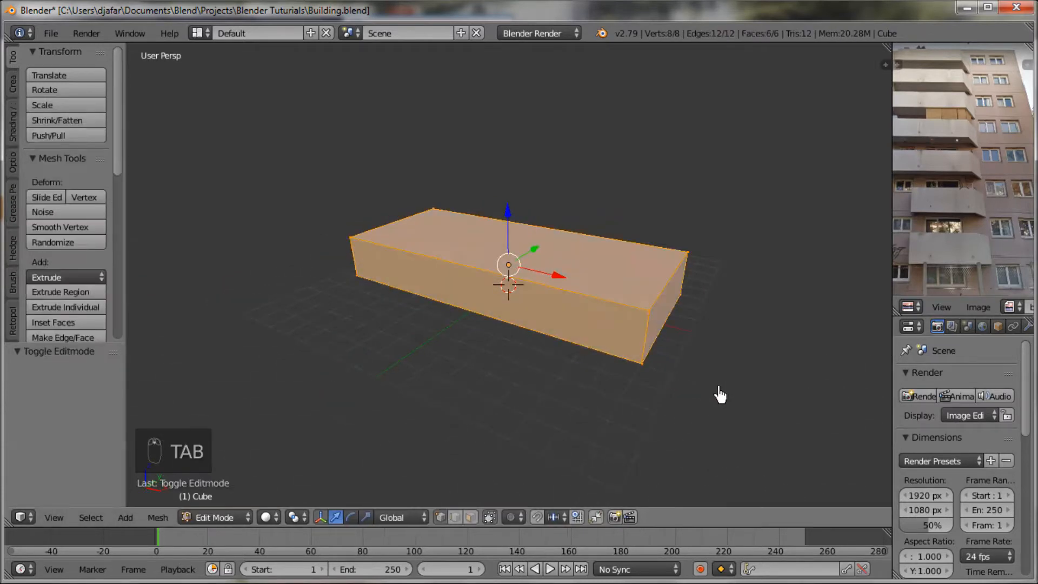
key(ctrl+Tab)
click(687, 381)
right_click(584, 287)
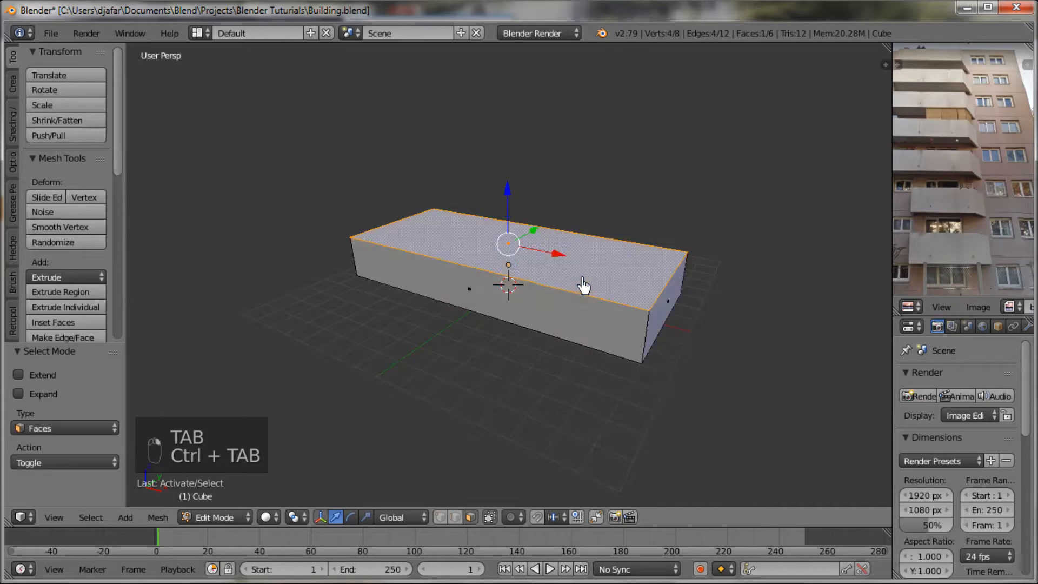
drag(511, 211, 513, 79)
scroll(504, 129, down, 2)
scroll(584, 235, down, 3)
middle_drag(588, 244, 586, 208)
drag(505, 157, 508, 102)
scroll(591, 245, down, 2)
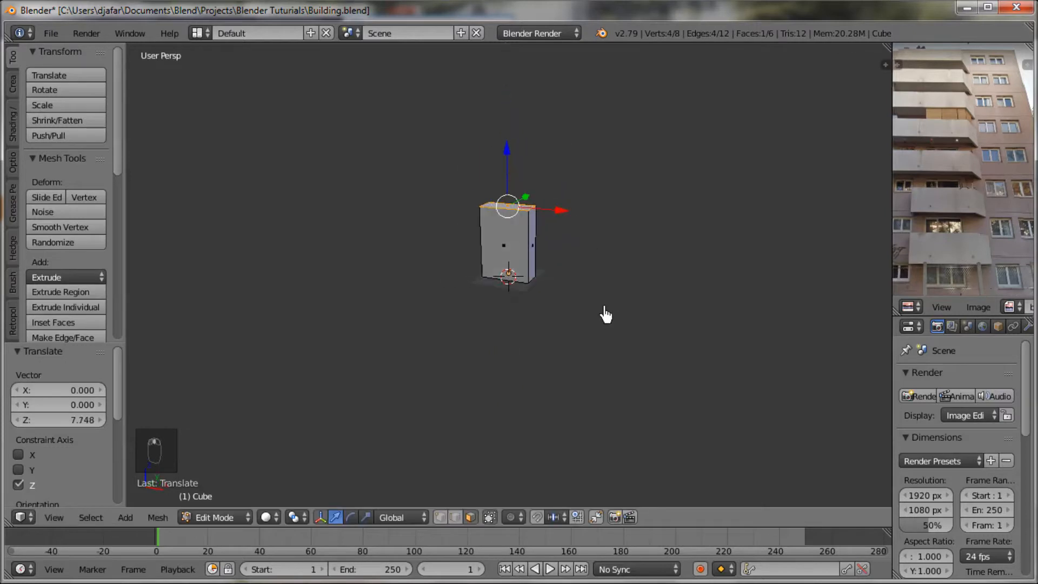
Step: Raise the tower's top face a further 2.15 or so along Z
middle_drag(606, 315, 591, 387)
scroll(591, 387, up, 4)
drag(491, 281, 492, 267)
middle_drag(550, 394, 521, 416)
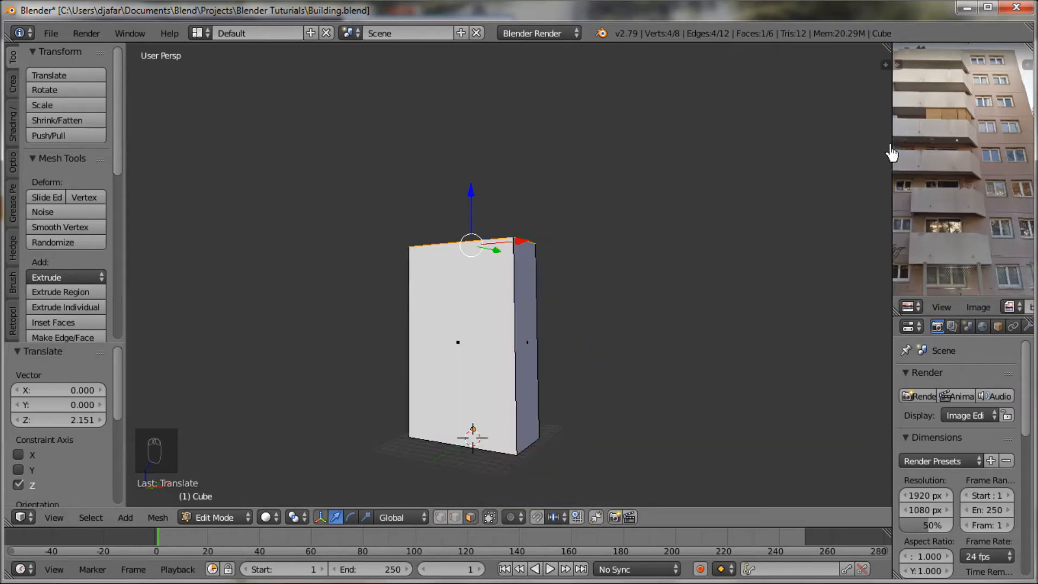
Step: Enlarge the reference image area and reposition the building photo to show its balconies and windows
drag(893, 152, 613, 162)
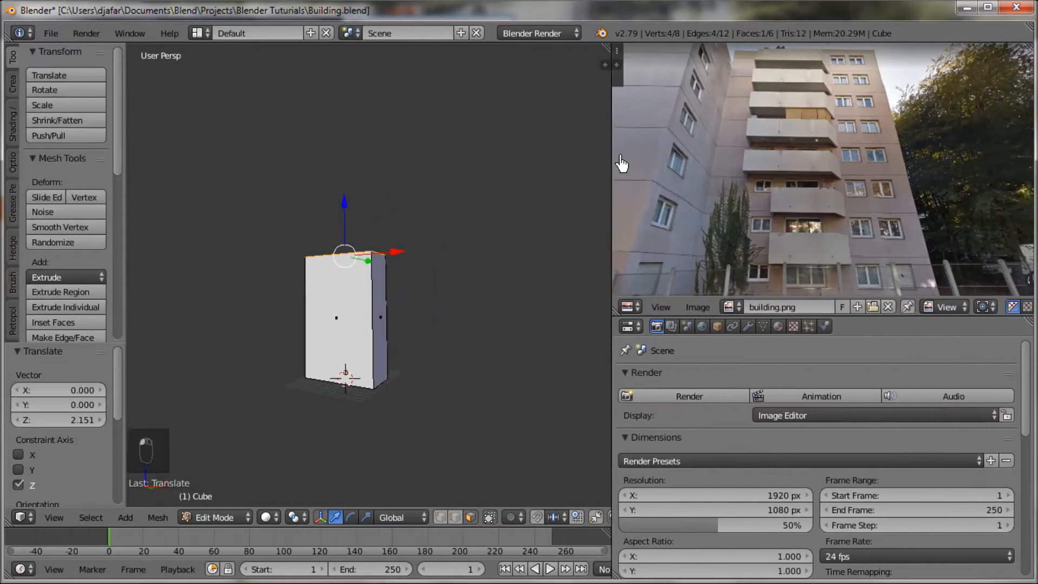
middle_drag(839, 260, 771, 235)
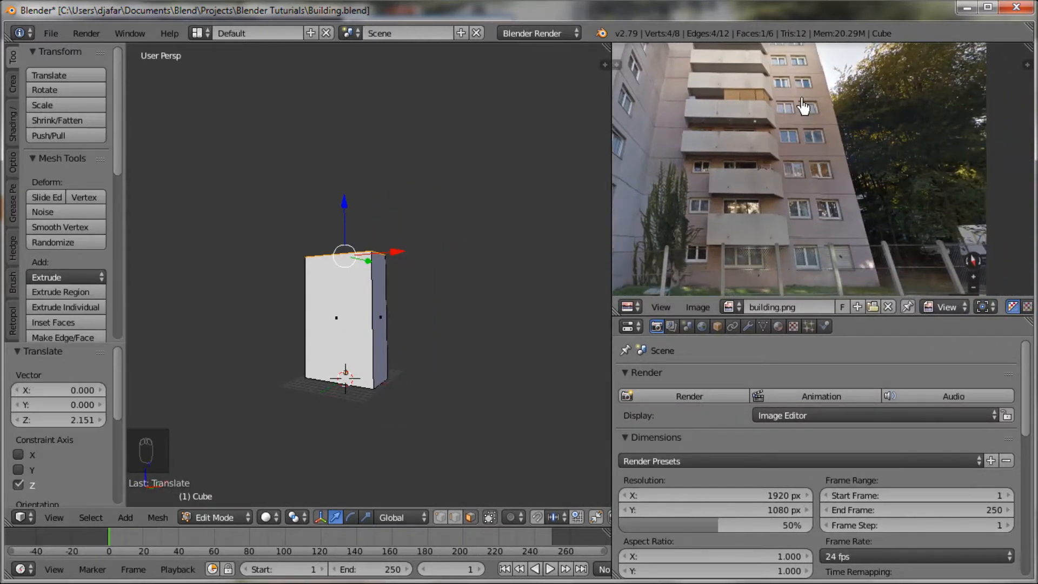
middle_drag(849, 128, 856, 145)
Step: Add 16 evenly spaced horizontal loop cuts up the height of the tower, without sliding them
middle_drag(459, 423, 426, 415)
scroll(449, 432, up, 3)
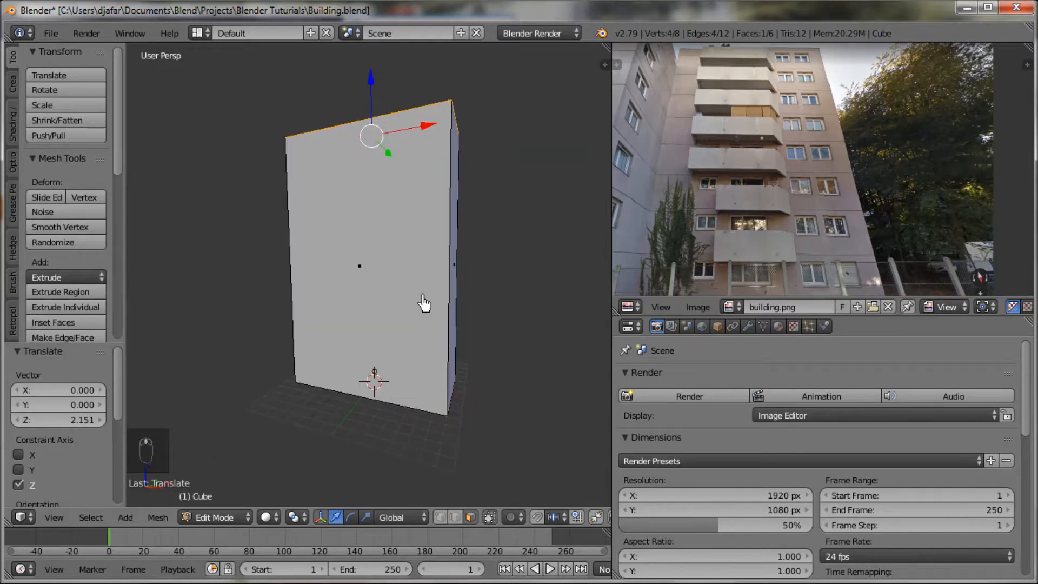
key(ctrl+r)
scroll(430, 296, up, 1)
scroll(430, 296, up, 1)
scroll(430, 296, up, 1)
scroll(430, 296, up, 1)
scroll(430, 296, up, 1)
scroll(430, 296, up, 1)
scroll(430, 297, up, 1)
scroll(430, 297, up, 1)
scroll(430, 297, up, 1)
scroll(430, 296, up, 1)
scroll(430, 296, up, 1)
scroll(430, 297, up, 1)
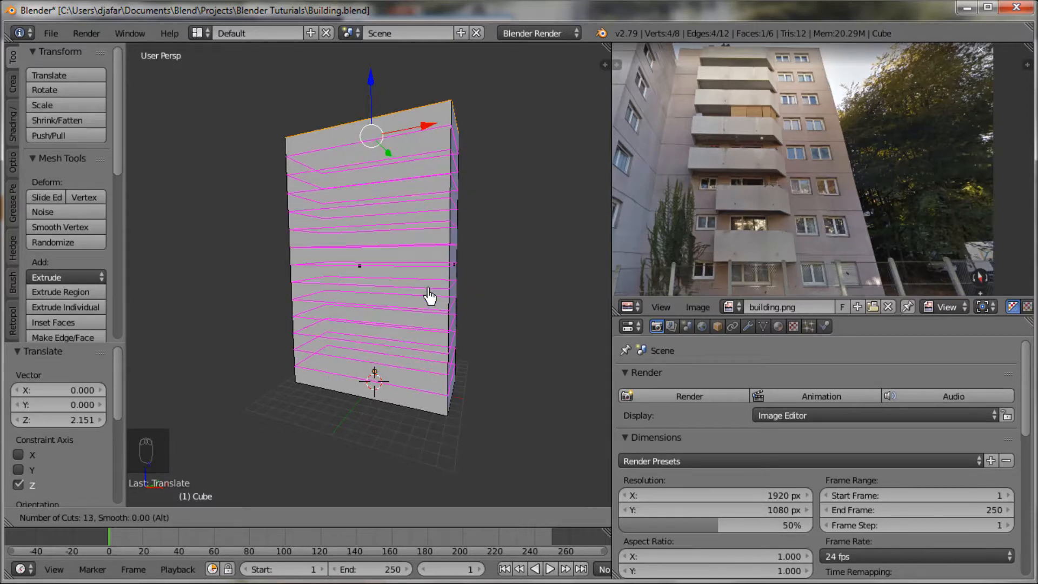
scroll(430, 296, up, 1)
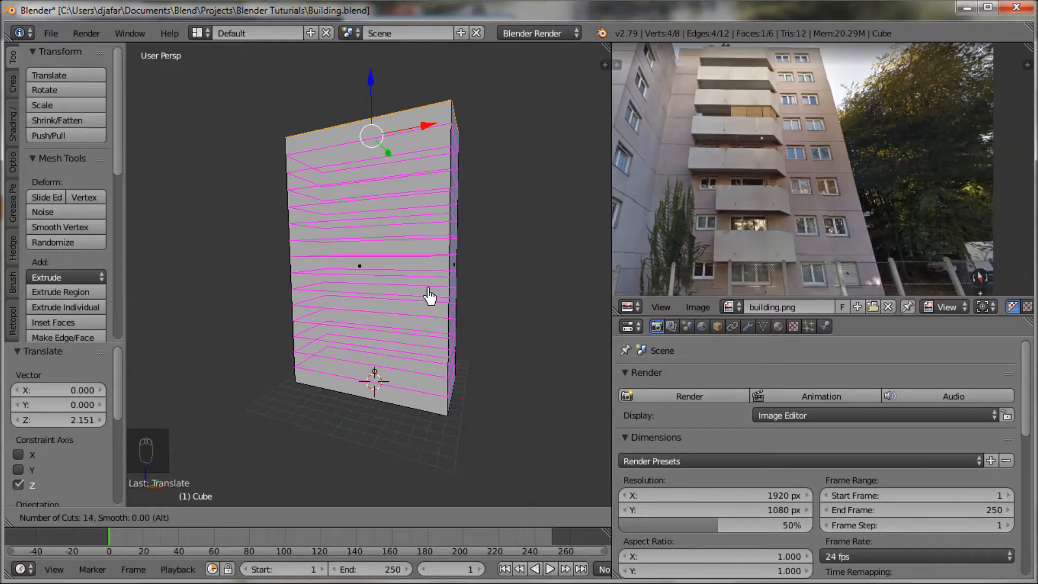
scroll(430, 297, up, 1)
scroll(430, 296, up, 1)
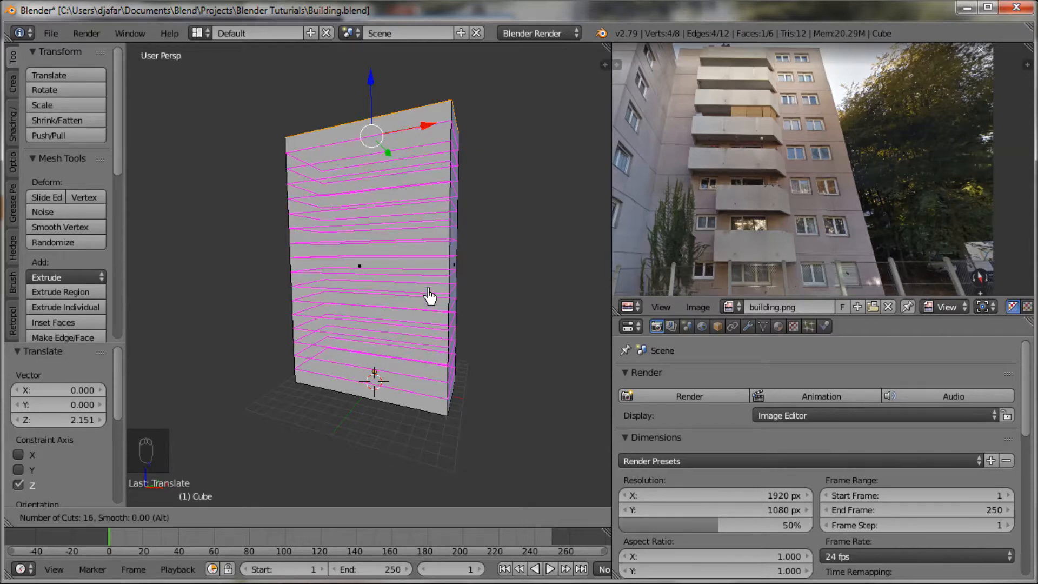
click(430, 296)
right_click(430, 296)
Step: Move the 16 horizontal loops up by about 0.47 along Z
middle_drag(431, 295, 485, 320)
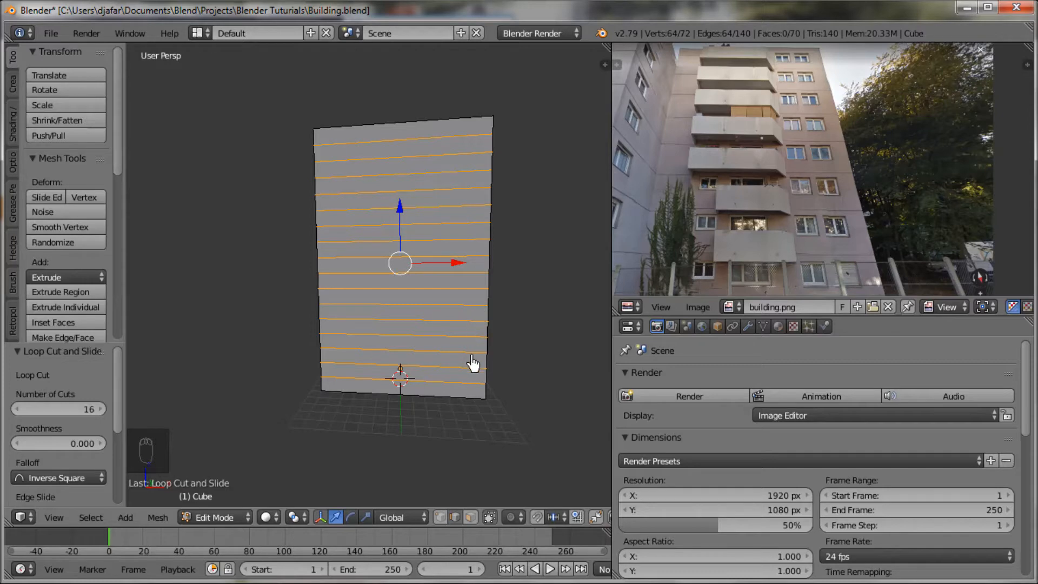
mouse_move(524, 338)
middle_down()
mouse_move(443, 353)
mouse_move(483, 354)
mouse_move(474, 345)
middle_up()
middle_drag(361, 231, 350, 237)
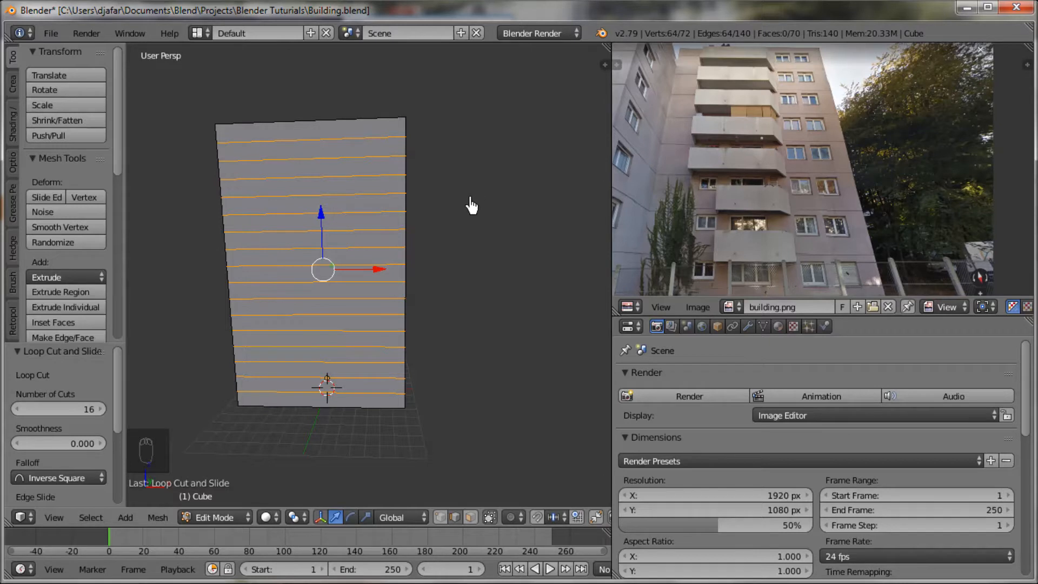
drag(322, 211, 322, 206)
Step: Add four vertical loop cuts across the facade and shift them by about 1.92 along X
middle_drag(447, 290, 474, 331)
scroll(439, 300, up, 3)
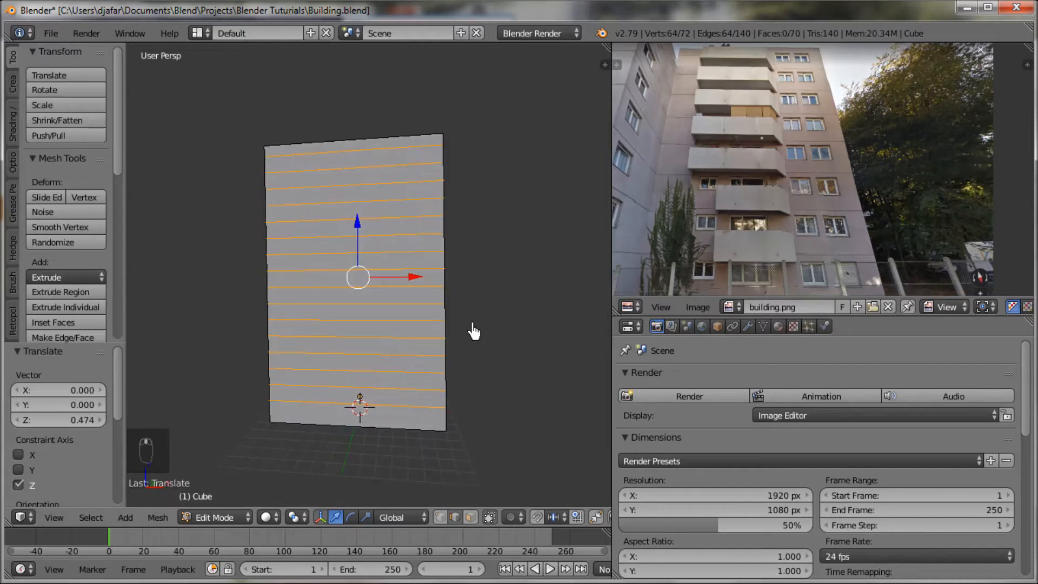
key(ctrl+r)
scroll(400, 300, up, 2)
scroll(400, 300, up, 1)
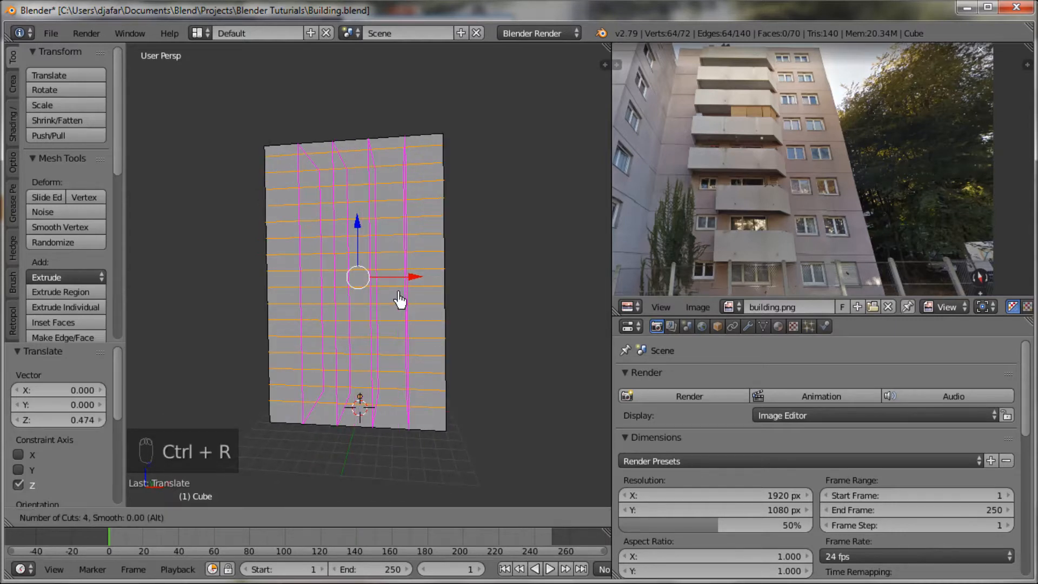
click(399, 301)
click(400, 302)
drag(417, 289, 437, 281)
middle_drag(466, 341, 475, 344)
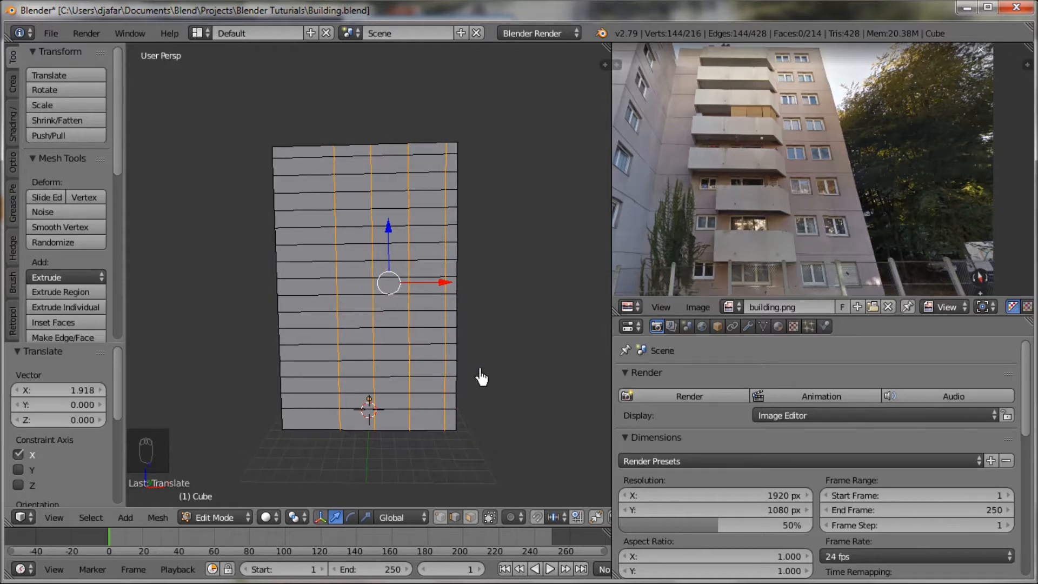
Step: Scale the four vertical loops along X to about 0.74 and shift them by about 0.95 along X
key(s)
key(x)
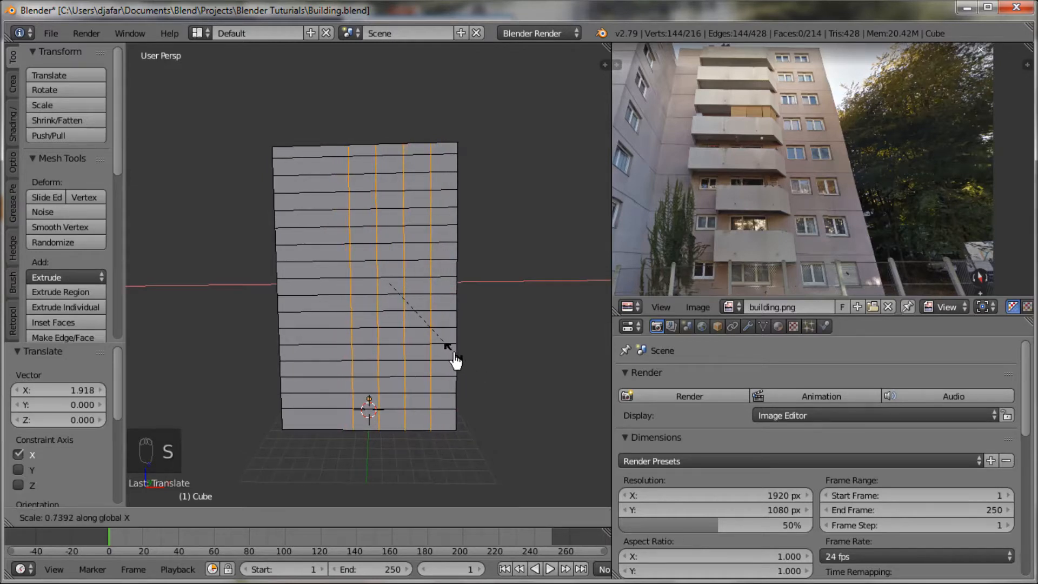
click(456, 360)
drag(447, 288, 456, 290)
Step: Select the two leftmost of the four vertical loops and move them by about 1.43 along X
alt+click(383, 181)
alt+click(379, 184)
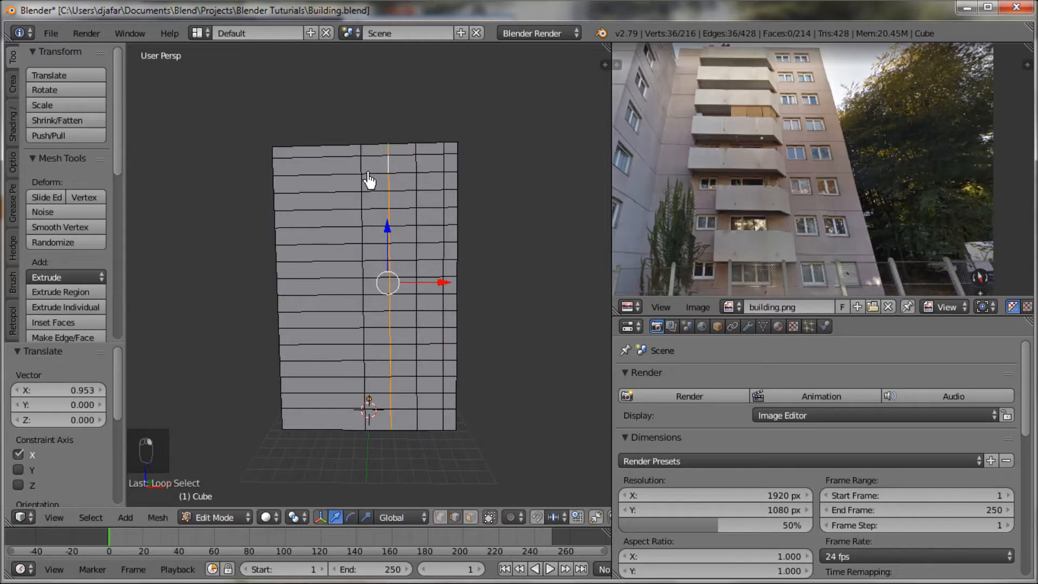
alt+shift+click(366, 172)
drag(435, 289, 444, 310)
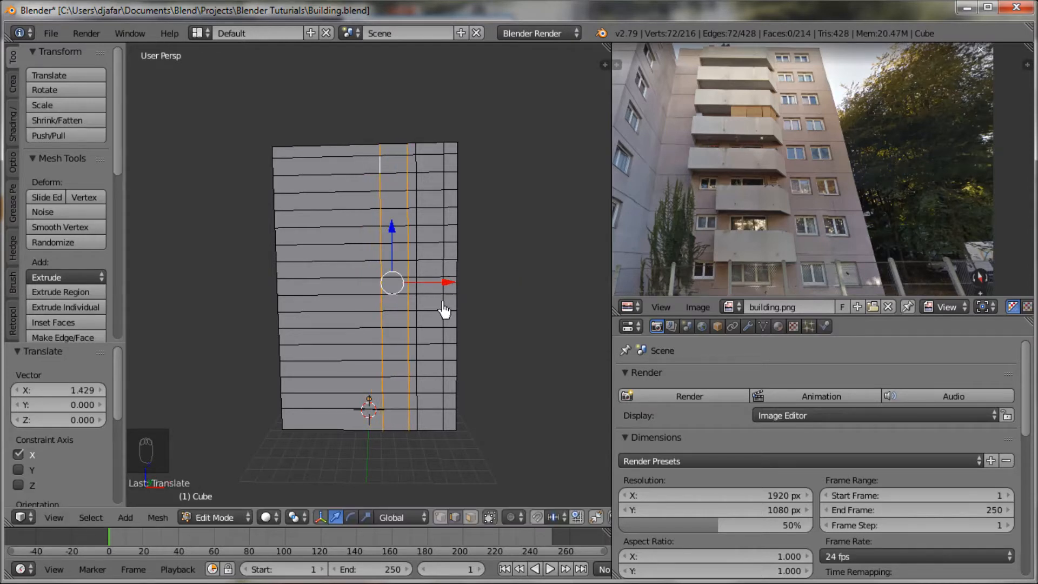
Step: Examine the reference photo's lower floors to compare the balcony and window layout with the facade grid
middle_drag(468, 352, 411, 369)
scroll(427, 355, up, 2)
scroll(797, 212, up, 5)
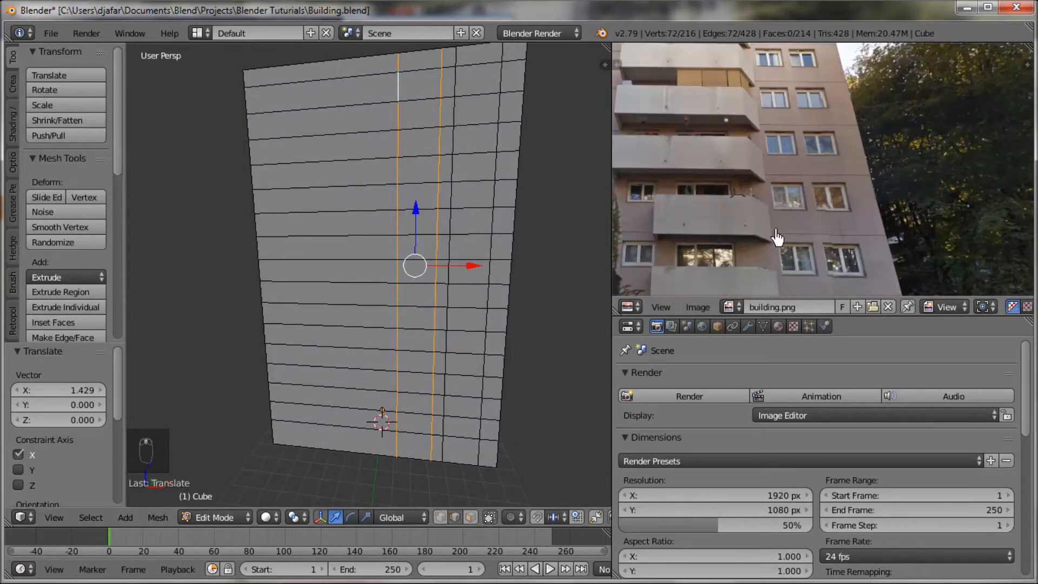
middle_drag(797, 211, 857, 232)
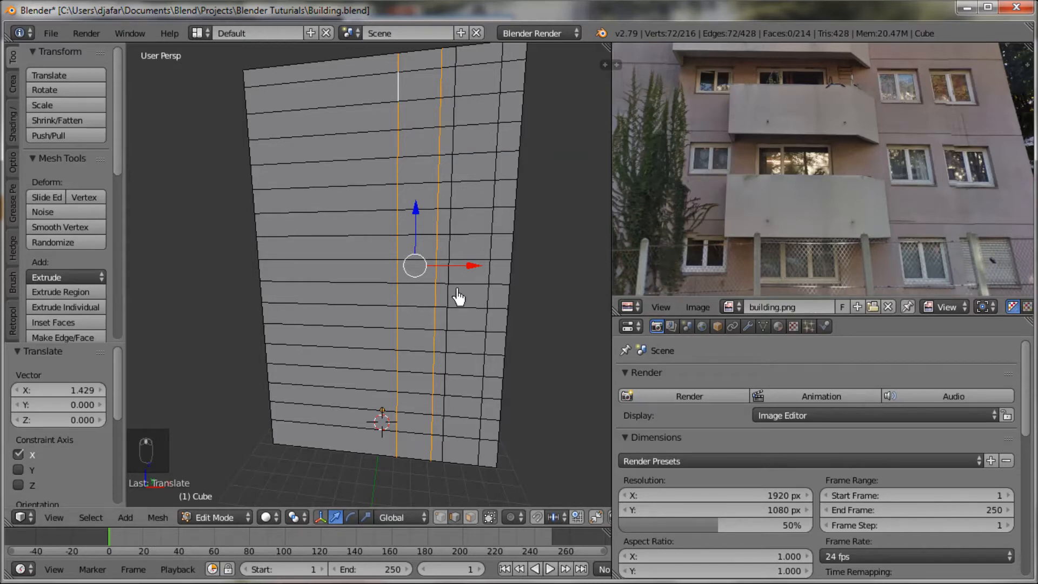
middle_drag(459, 299, 465, 297)
scroll(677, 187, down, 2)
middle_drag(677, 187, 698, 206)
Step: Add two vertical loop cuts in the wide left section of the facade and move them by about -1.78 along X
middle_drag(420, 259, 358, 216)
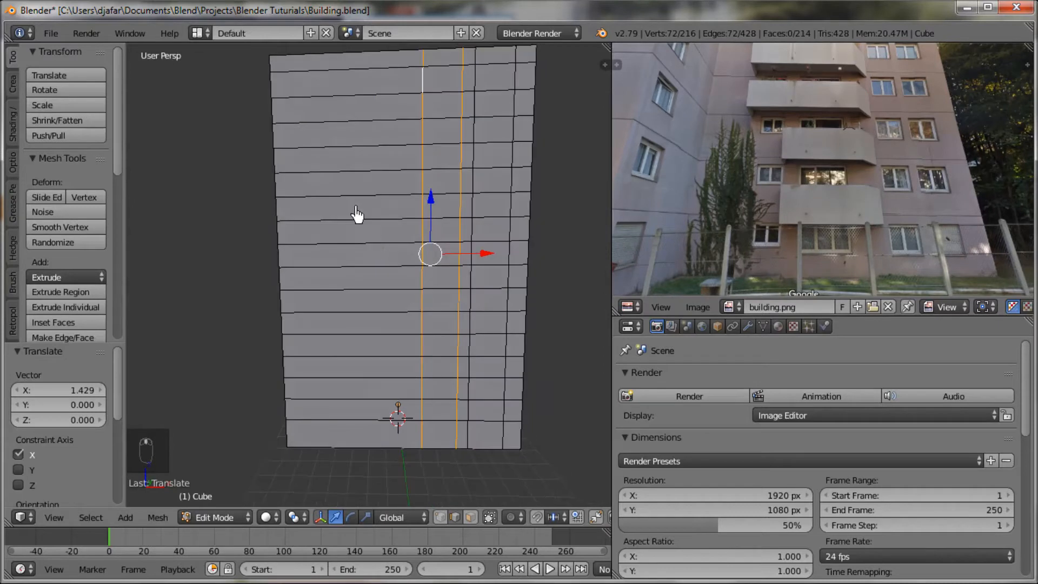
key(ctrl+r)
click(359, 213)
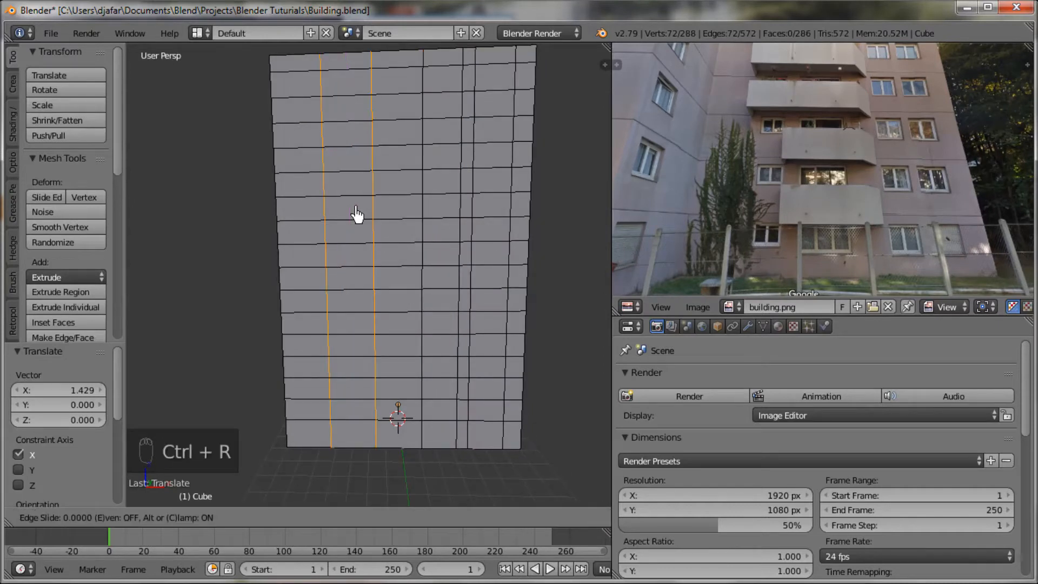
right_click(359, 213)
drag(410, 262, 379, 260)
Step: Scale the two new vertical loops closer together along X and move them by about -0.84 along X
key(s)
key(x)
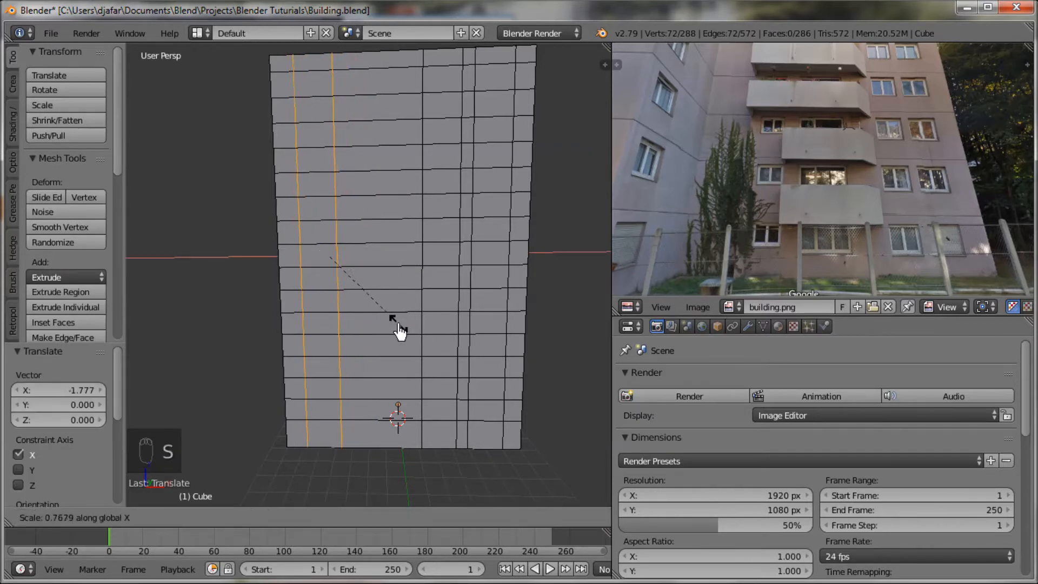
click(381, 322)
drag(383, 270, 368, 267)
mouse_move(510, 336)
middle_down()
mouse_move(510, 347)
mouse_move(525, 351)
middle_up()
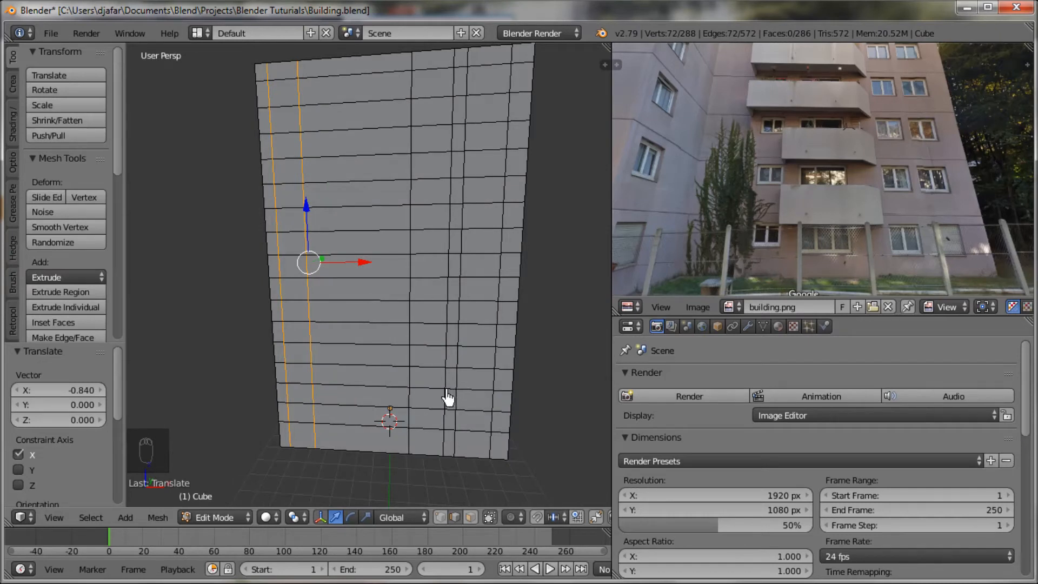
middle_drag(448, 398, 462, 402)
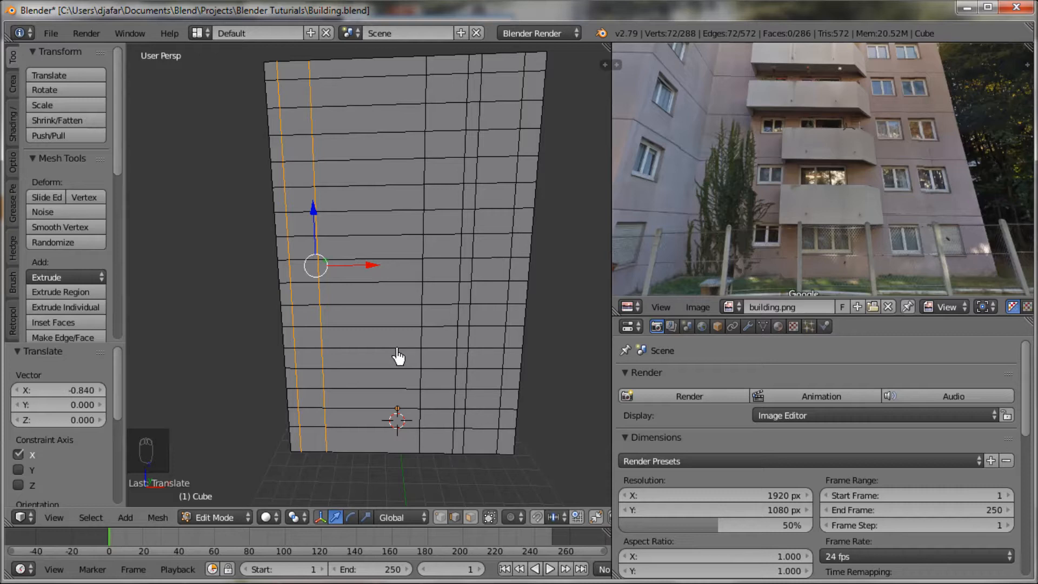
Step: Add two vertical loop cuts in the wide section of the facade beside the narrow left columns
key(ctrl+r)
scroll(375, 221, up, 1)
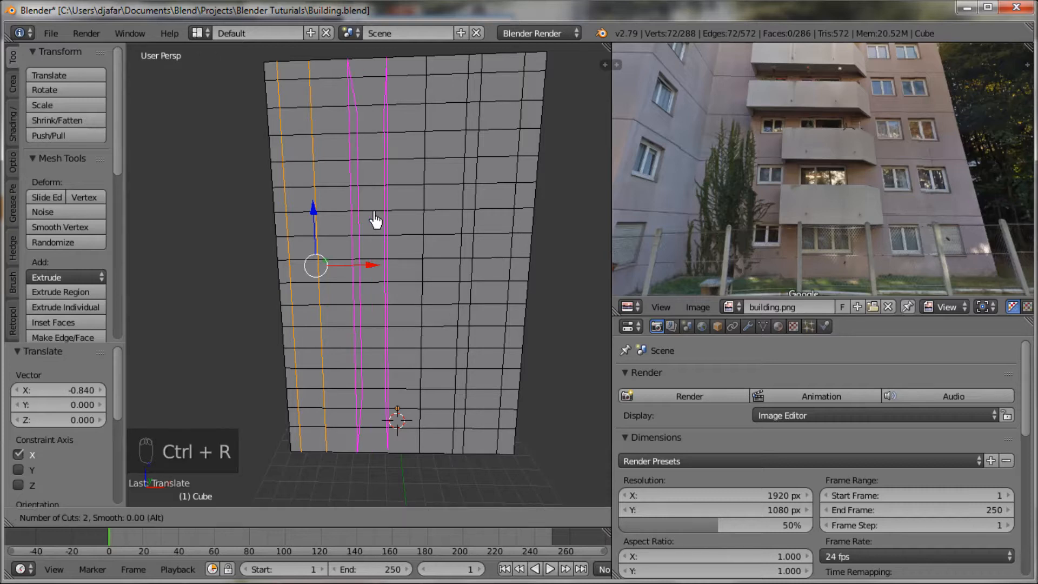
click(375, 220)
right_click(415, 322)
key(s)
key(x)
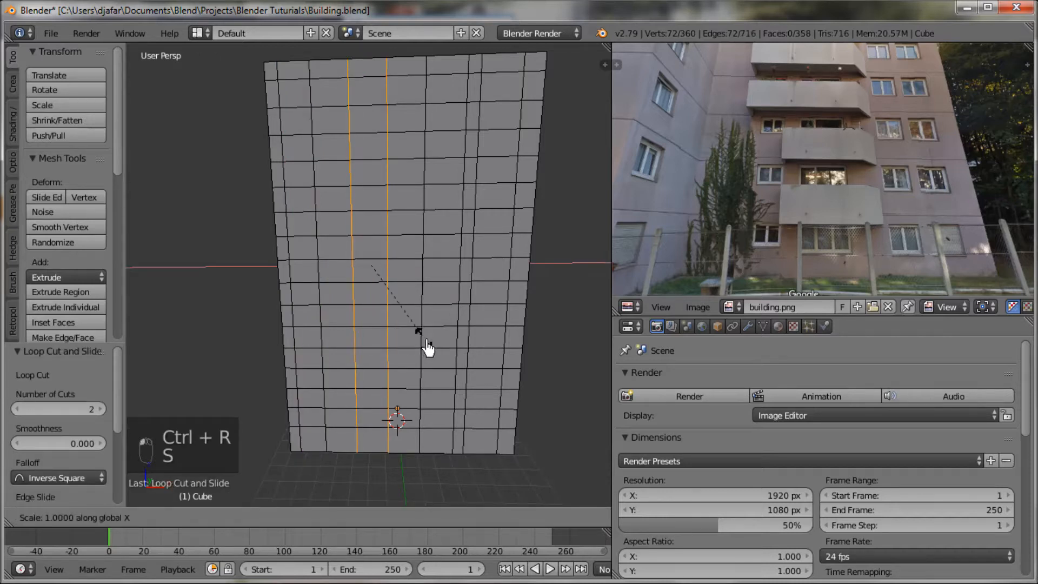
right_click(525, 407)
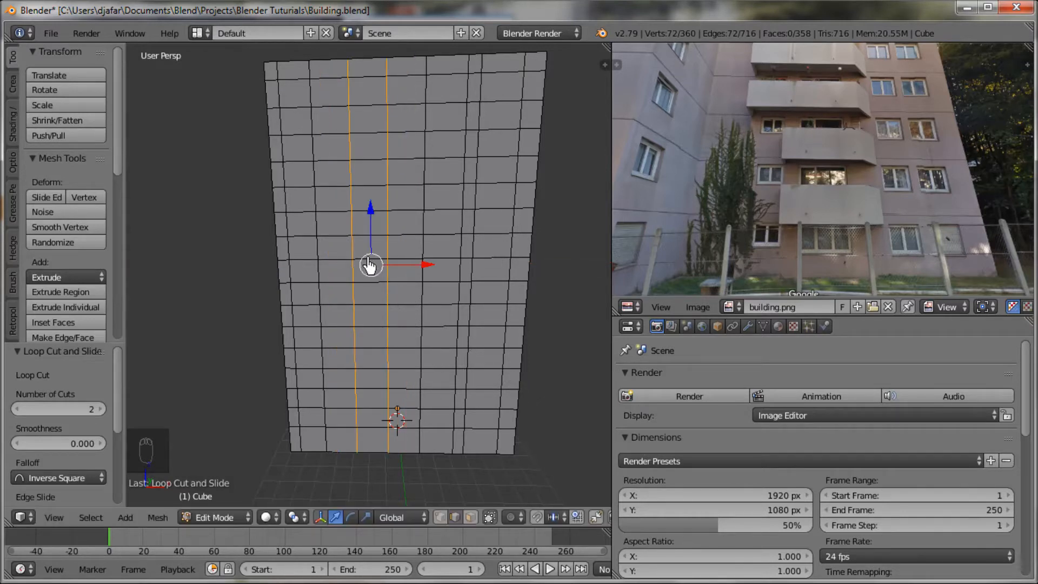
Step: Select the left of the two new vertical loops and move it by about -1.456 along X
right_click(354, 230)
alt+right_click(354, 229)
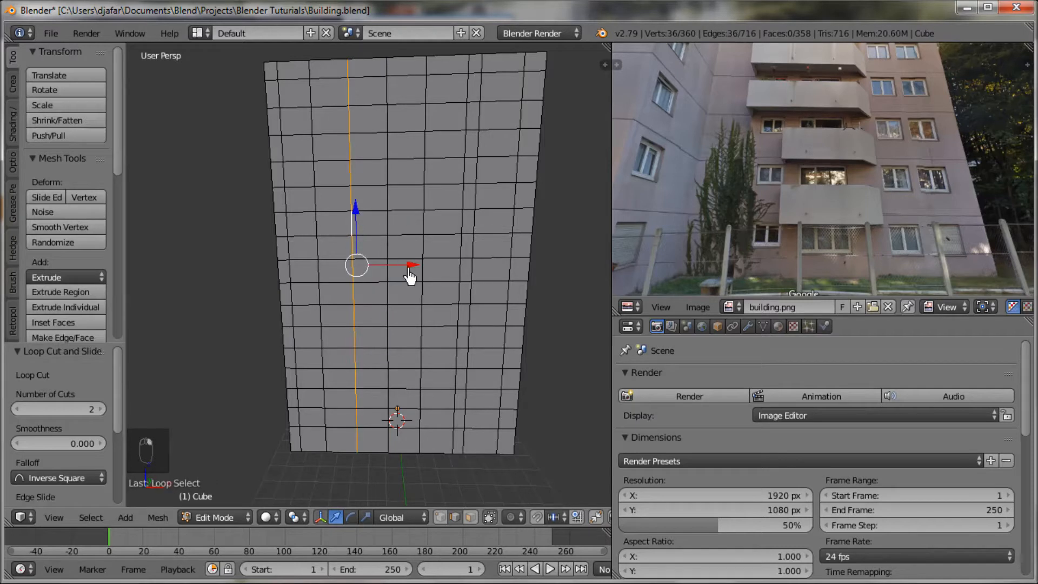
key(g)
key(x)
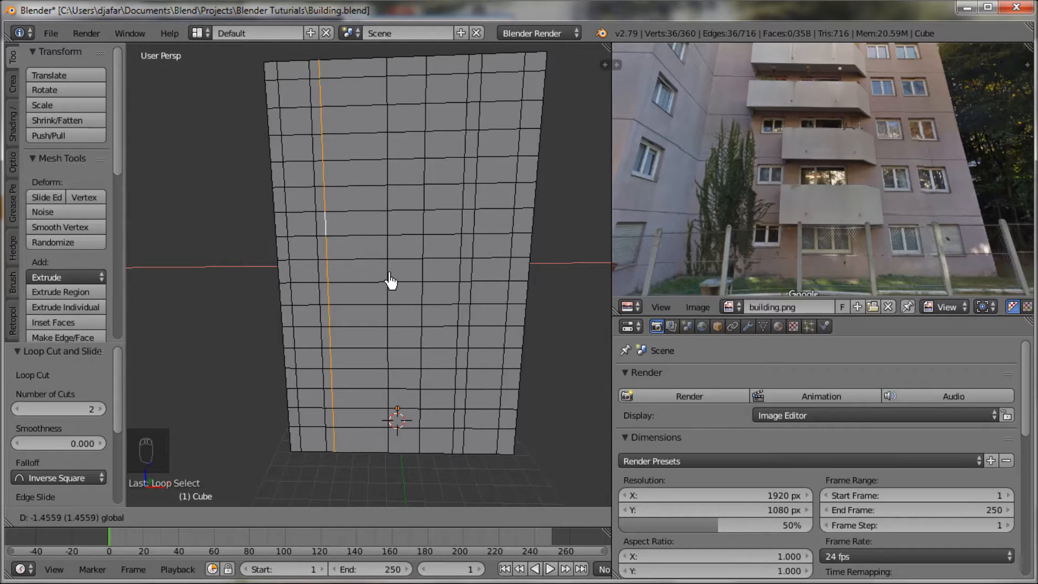
click(390, 281)
Step: In face select mode, select the whole column of faces on the tower's left side and move it by about -3.67 along X
middle_drag(427, 398, 481, 398)
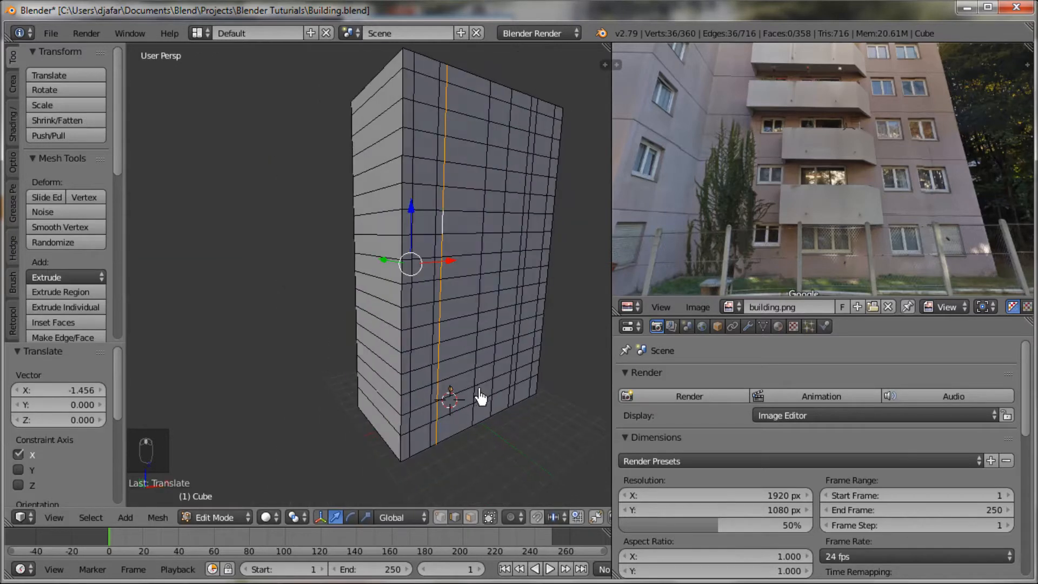
key(ctrl+Tab)
click(472, 385)
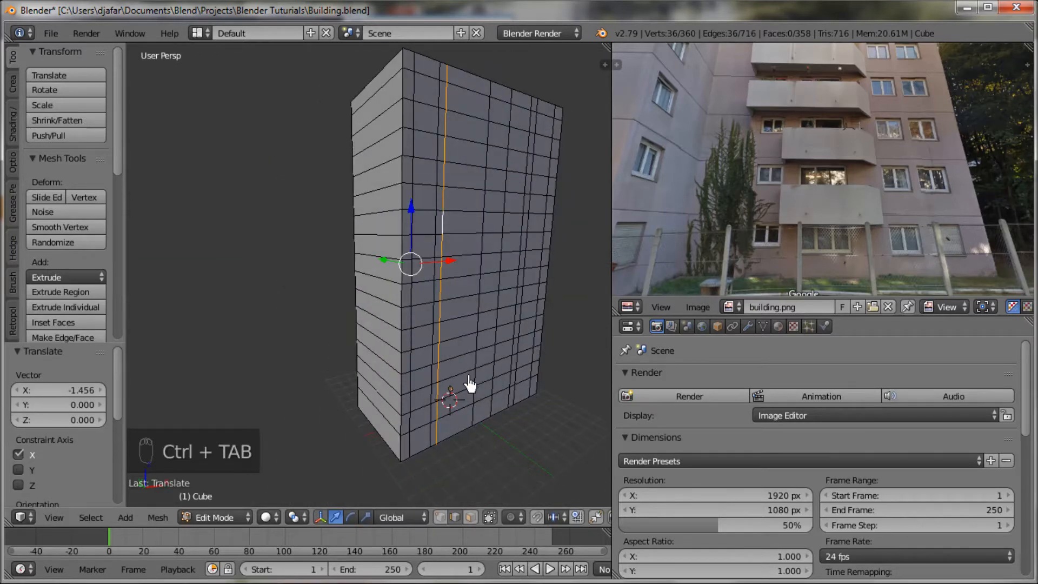
key(ctrl+Tab)
click(456, 398)
right_click(382, 86)
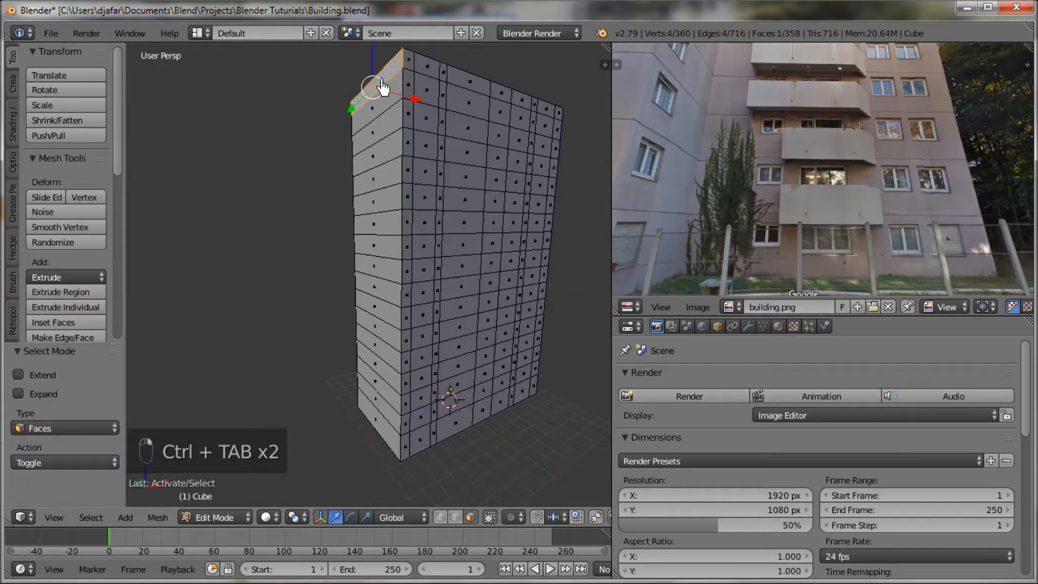
ctrl+right_click(378, 430)
middle_drag(414, 449, 385, 315)
key(g)
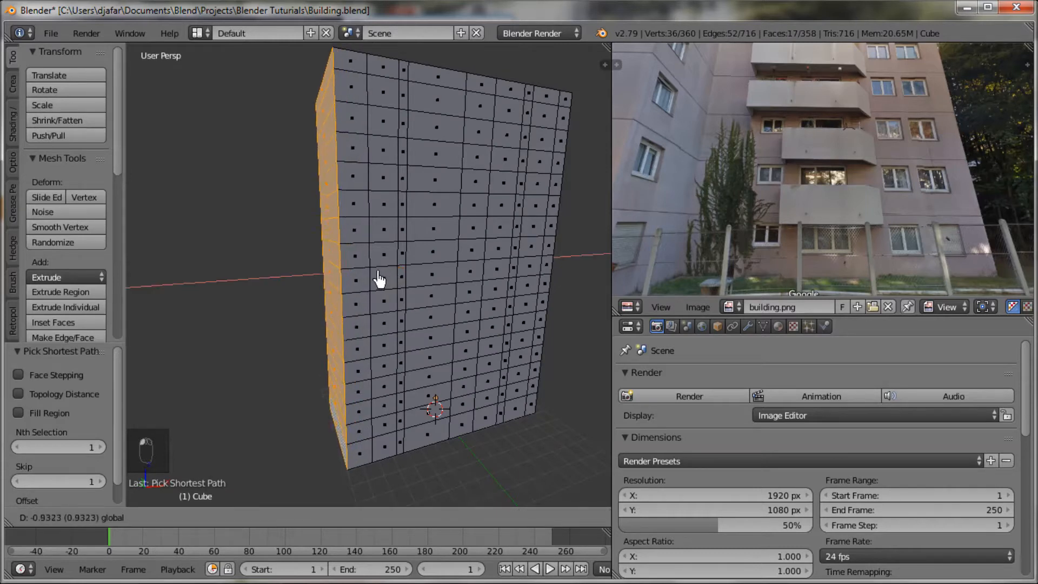
drag(363, 276, 332, 281)
Step: Select the two adjacent narrow vertical face strips near the facade's left end and move them by about -3.59 along X
scroll(413, 367, down, 4)
middle_drag(419, 374, 373, 396)
right_click(338, 185)
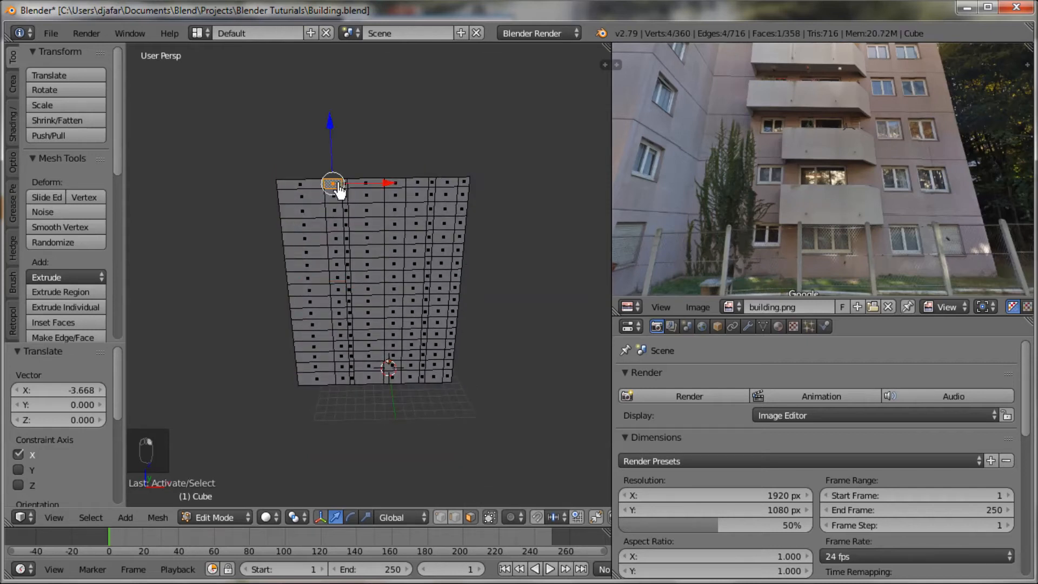
alt+right_click(338, 187)
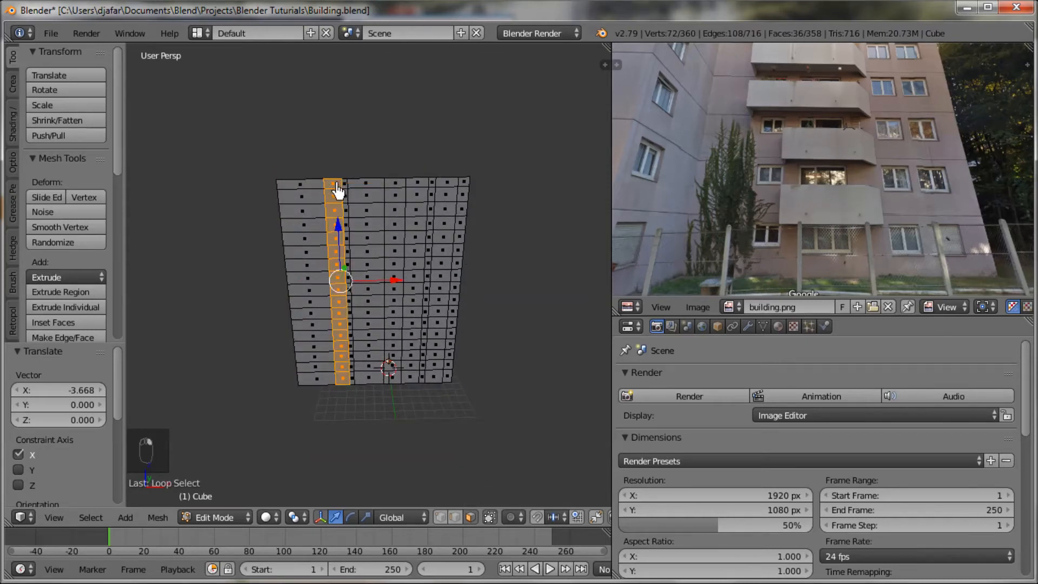
middle_drag(339, 231, 337, 241)
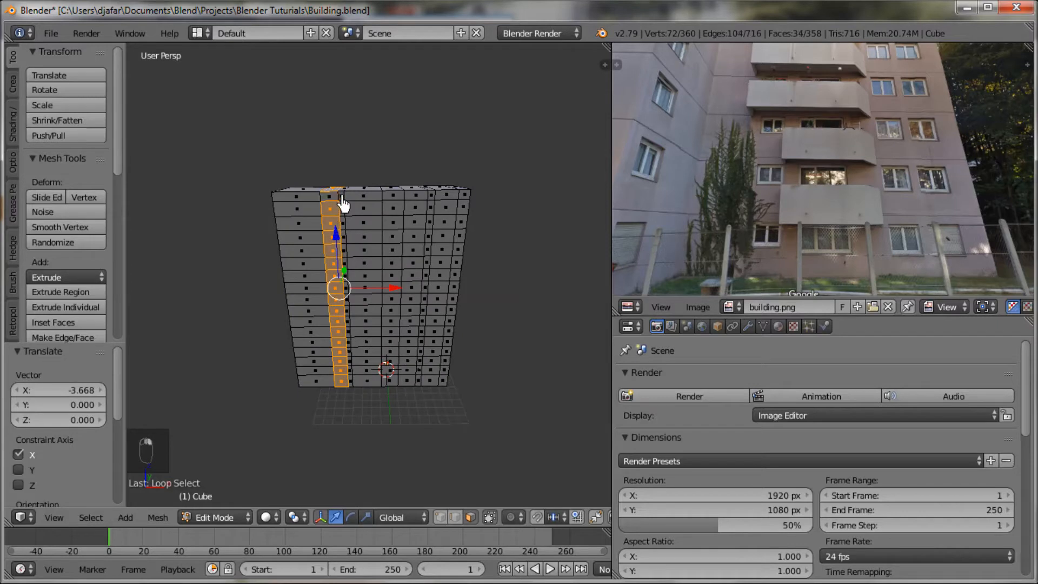
alt+shift+right_click(342, 200)
alt+shift+right_click(341, 202)
alt+shift+right_click(344, 202)
shift+right_click(331, 197)
drag(405, 295, 383, 301)
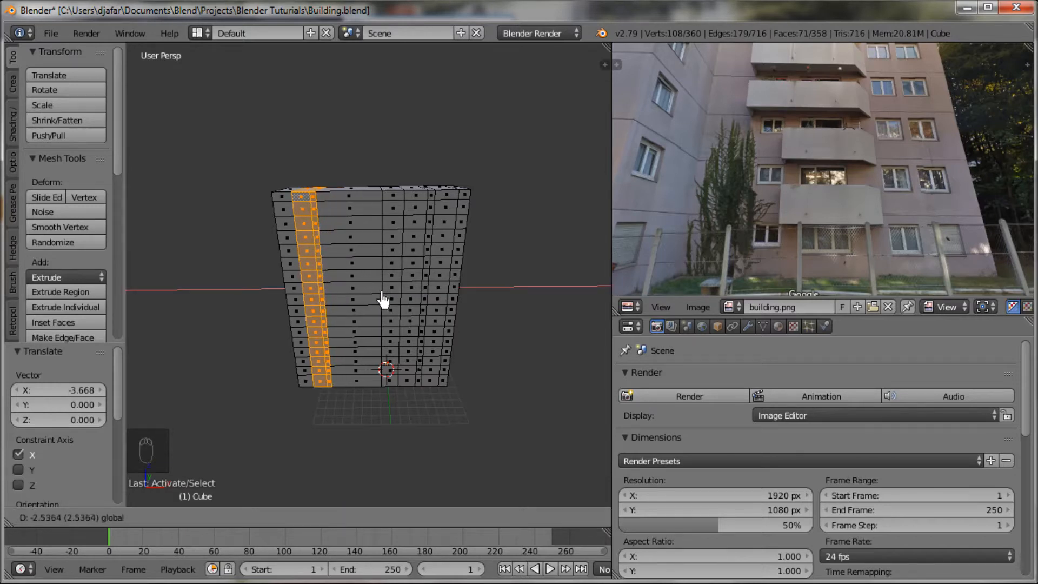
drag(383, 300, 373, 301)
Step: In edge select mode, select the right border loop of the moved strips and shift it toward the facade's centre along X
scroll(379, 319, up, 5)
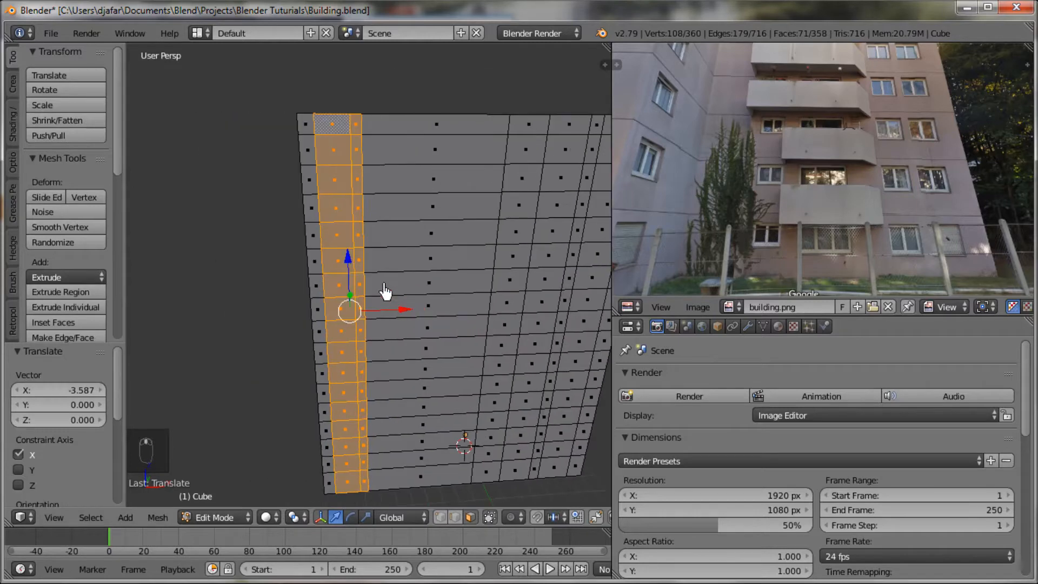
key(ctrl+Tab)
click(364, 271)
alt+right_click(364, 231)
drag(416, 314, 431, 318)
mouse_move(485, 373)
middle_down()
mouse_move(462, 372)
mouse_move(482, 379)
middle_up()
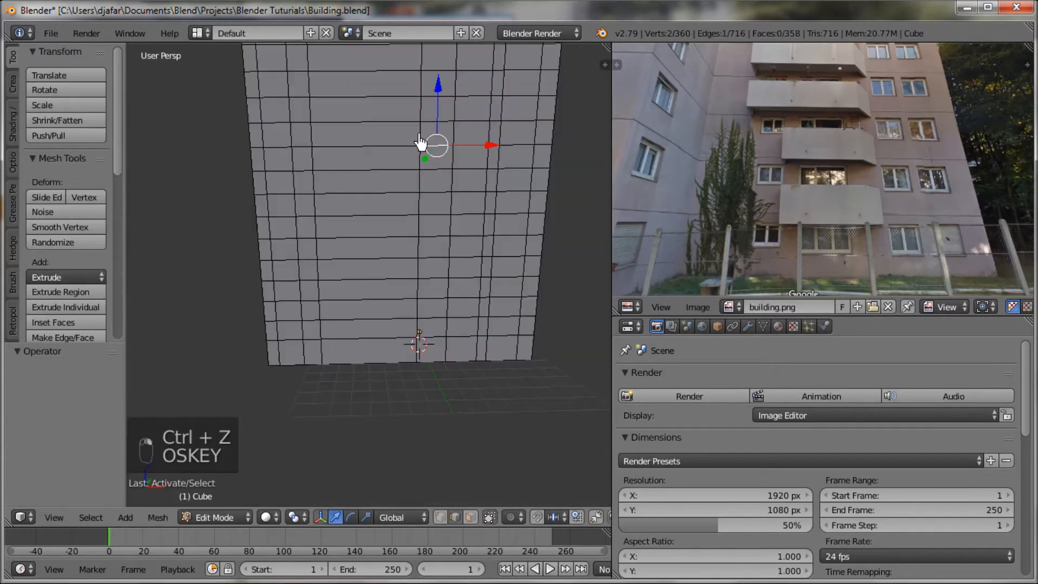
key(super)
Step: Select the vertical loop at the right border of the wide middle section and move it by about -0.86 along X
right_click(420, 136)
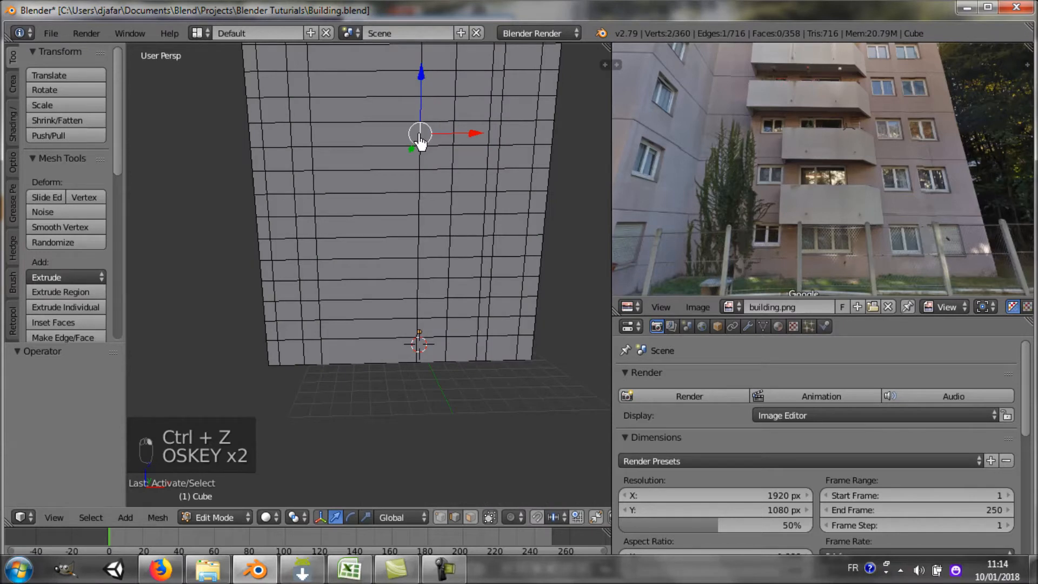
key(super)
alt+right_click(420, 148)
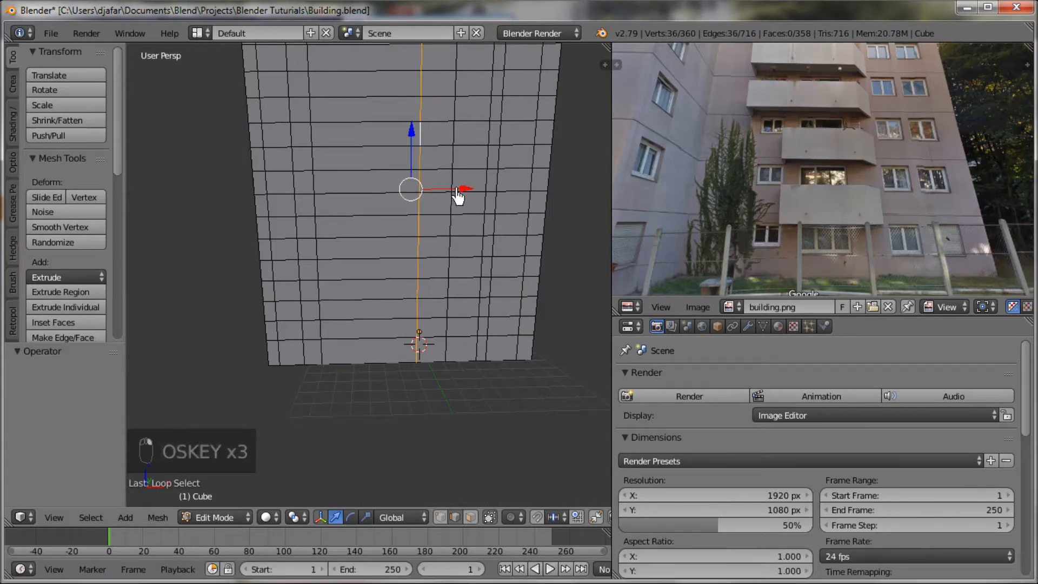
key(g)
key(x)
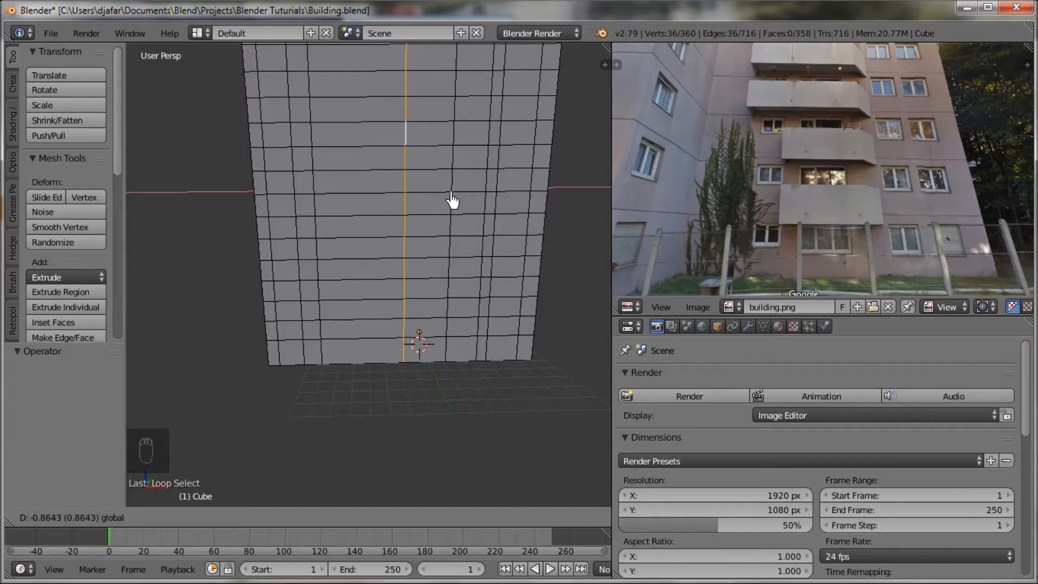
drag(451, 194, 451, 194)
Step: Select the vertical loop at the left border of the wide middle section and move it by about 0.76 along X
right_click(318, 204)
alt+right_click(318, 203)
drag(369, 192, 381, 192)
Step: Select seven alternate horizontal edges in the wide middle column and adjust their height with moves of about -0.91 and 0.19 along Z
mouse_move(452, 248)
middle_down()
mouse_move(449, 303)
mouse_move(439, 274)
mouse_move(412, 277)
mouse_move(424, 304)
mouse_move(404, 322)
mouse_move(445, 318)
mouse_move(429, 295)
middle_up()
right_click(356, 118)
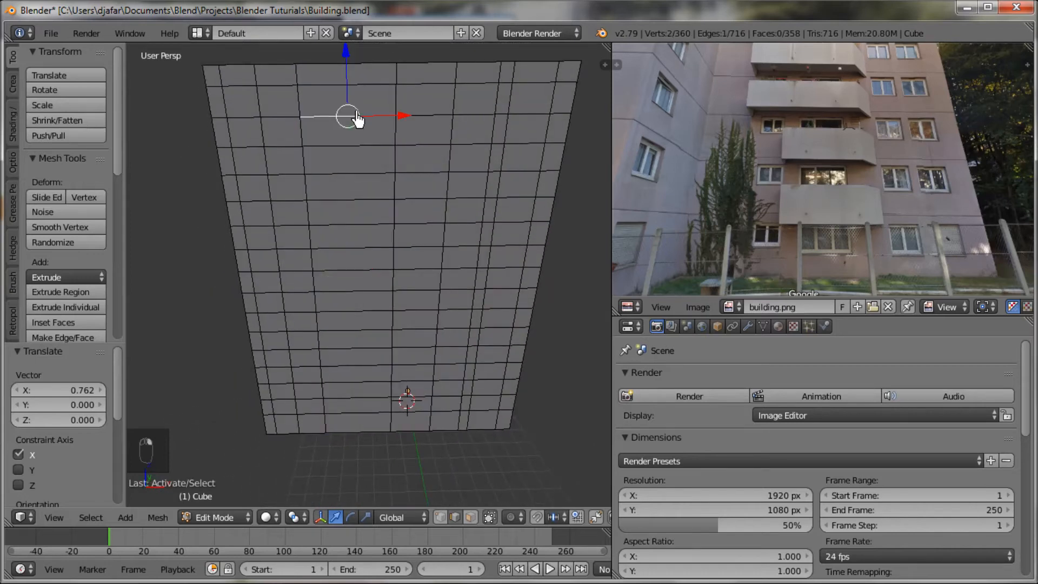
shift+right_click(350, 174)
middle_drag(375, 228, 390, 184)
shift+right_click(371, 178)
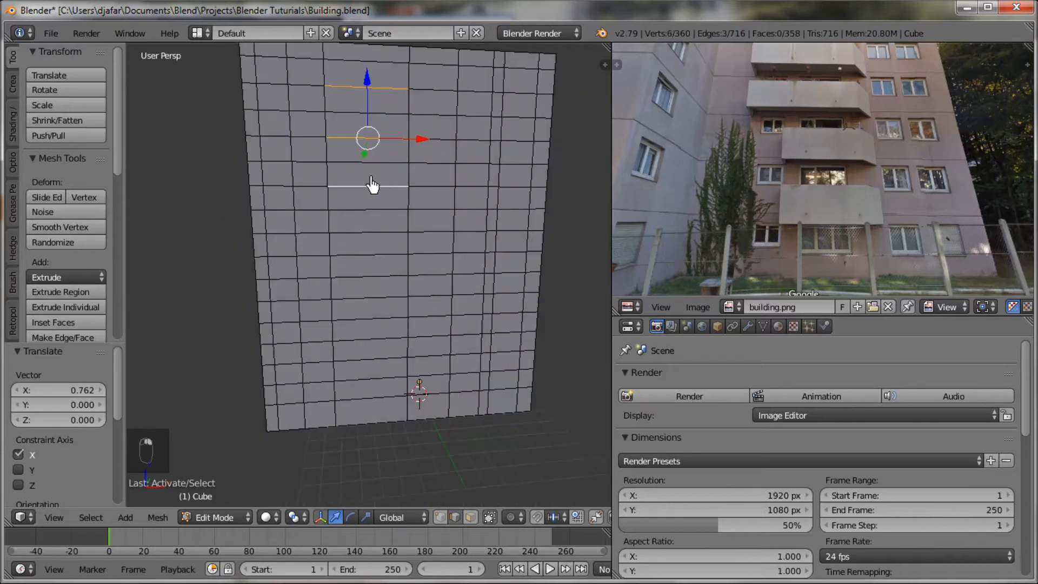
shift+right_click(377, 232)
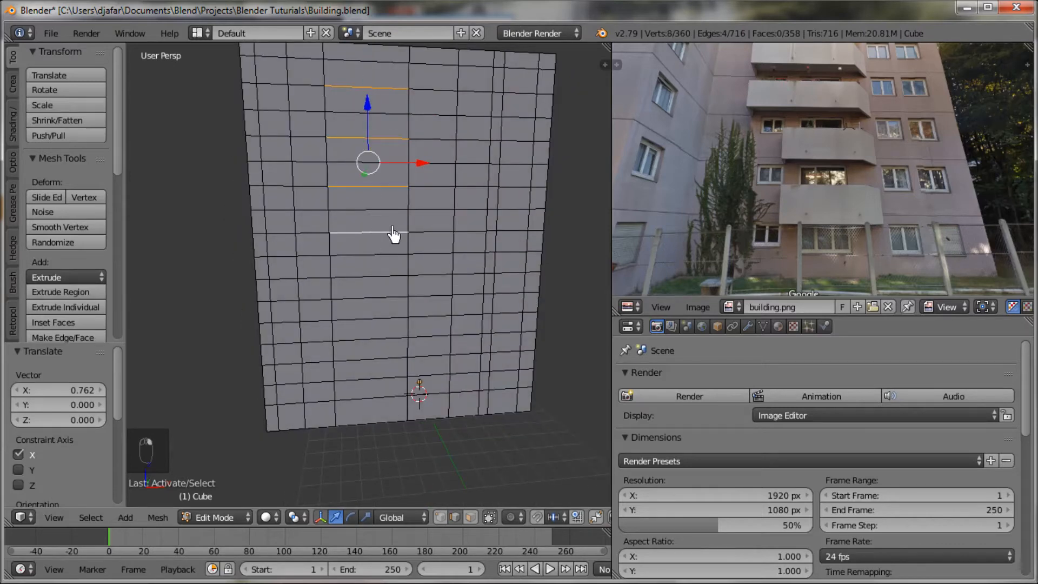
shift+middle_drag(395, 235, 396, 248)
shift+right_click(379, 306)
shift+right_click(376, 349)
shift+right_click(371, 387)
key(ctrl+z)
drag(373, 216, 373, 236)
mouse_move(386, 239)
middle_down()
mouse_move(373, 239)
mouse_move(389, 241)
middle_up()
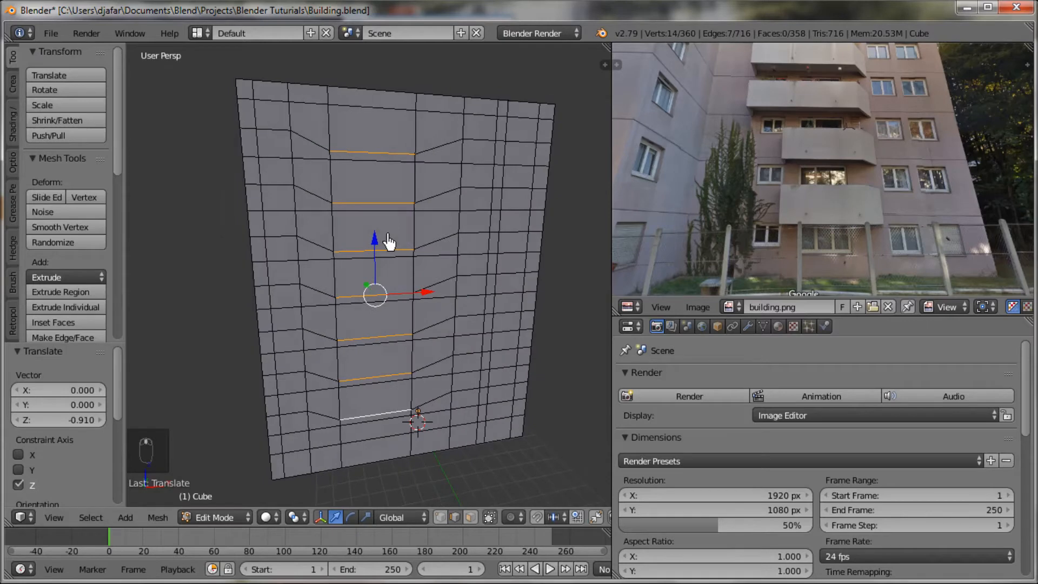
drag(377, 227, 381, 245)
middle_drag(432, 242, 428, 254)
Step: In face select mode, select the 16 window faces in the two right-hand window columns, one pair per floor
scroll(427, 251, up, 2)
scroll(428, 251, down, 5)
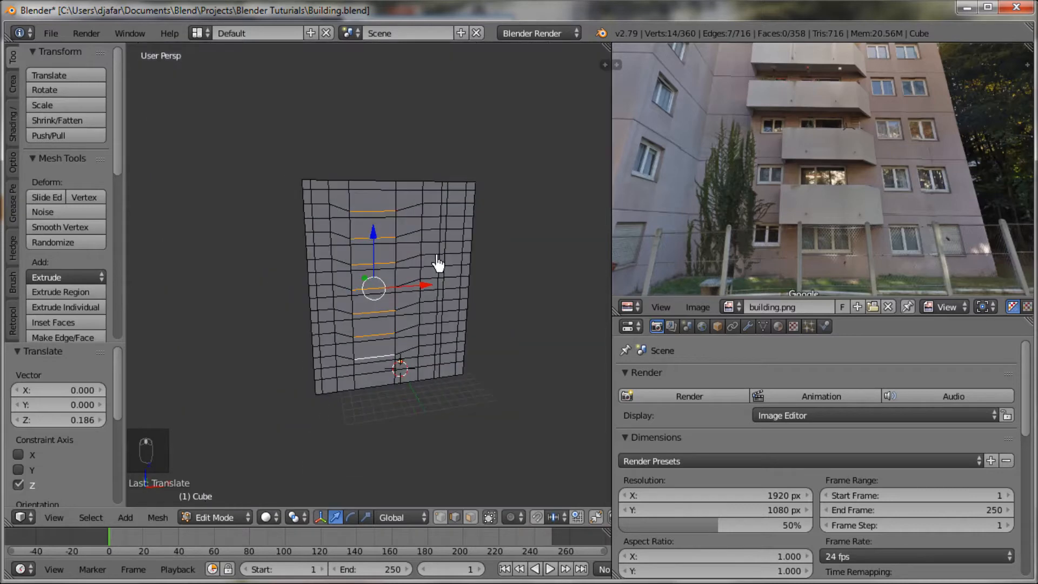
key(ctrl+Tab)
click(427, 254)
scroll(459, 225, up, 4)
scroll(519, 157, down, 3)
right_click(481, 178)
shift+right_click(451, 178)
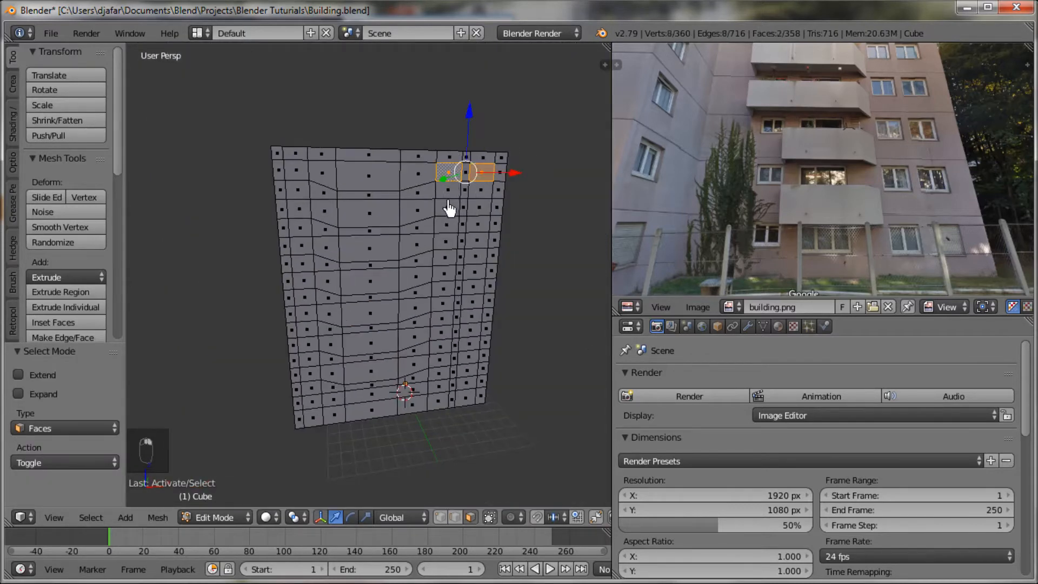
shift+right_click(448, 209)
shift+right_click(476, 214)
shift+right_click(475, 242)
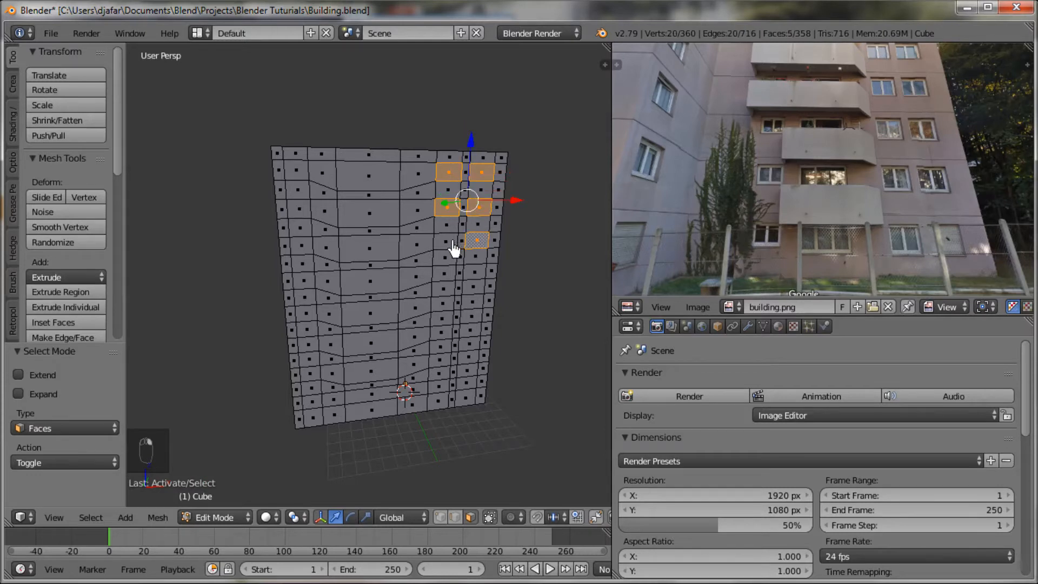
shift+right_click(450, 246)
shift+right_click(444, 273)
shift+right_click(475, 271)
shift+right_click(472, 302)
shift+right_click(443, 305)
shift+right_click(442, 332)
shift+right_click(470, 331)
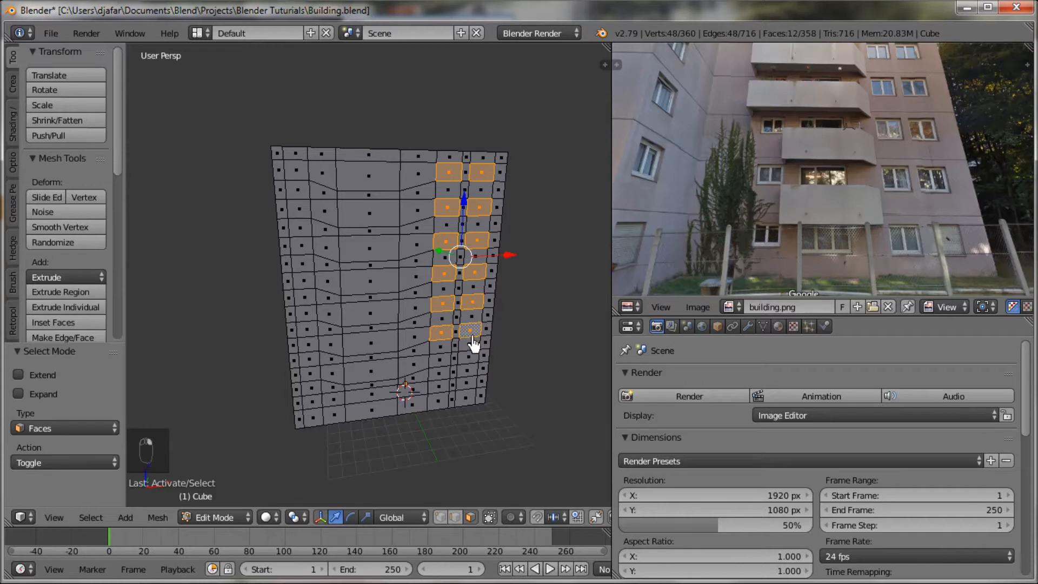
shift+right_click(469, 357)
shift+right_click(442, 362)
shift+right_click(440, 388)
shift+right_click(465, 386)
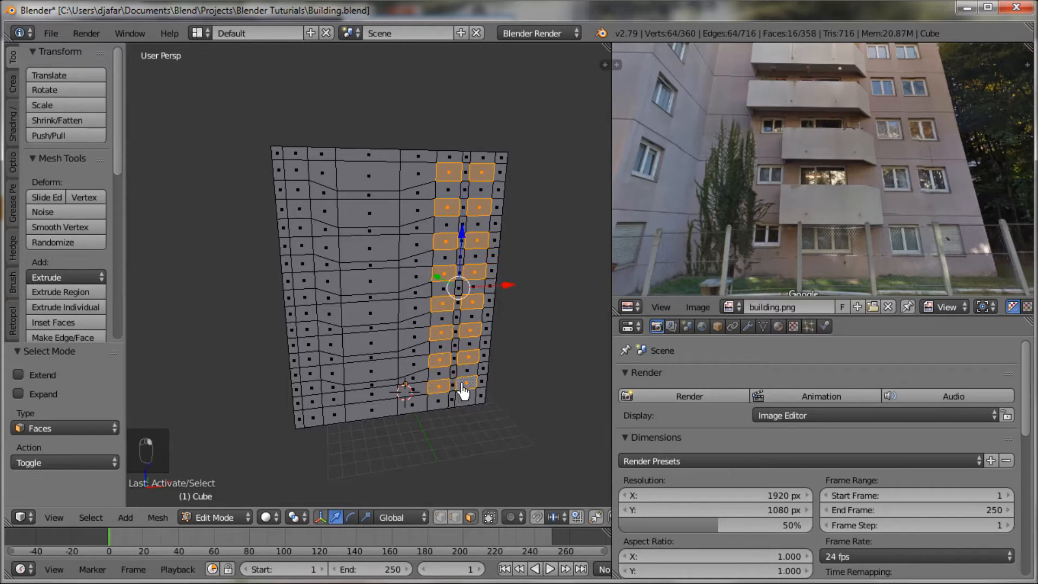
Step: Add the eight wide faces of the middle column, one per floor, to the face selection
shift+right_click(390, 403)
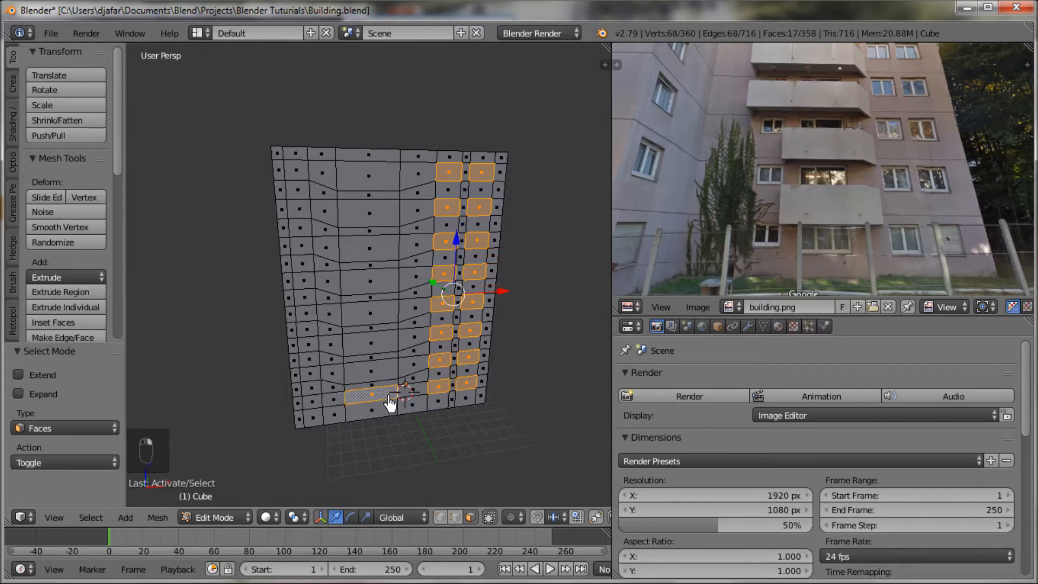
shift+right_click(371, 373)
shift+right_click(368, 346)
shift+right_click(376, 316)
shift+right_click(369, 283)
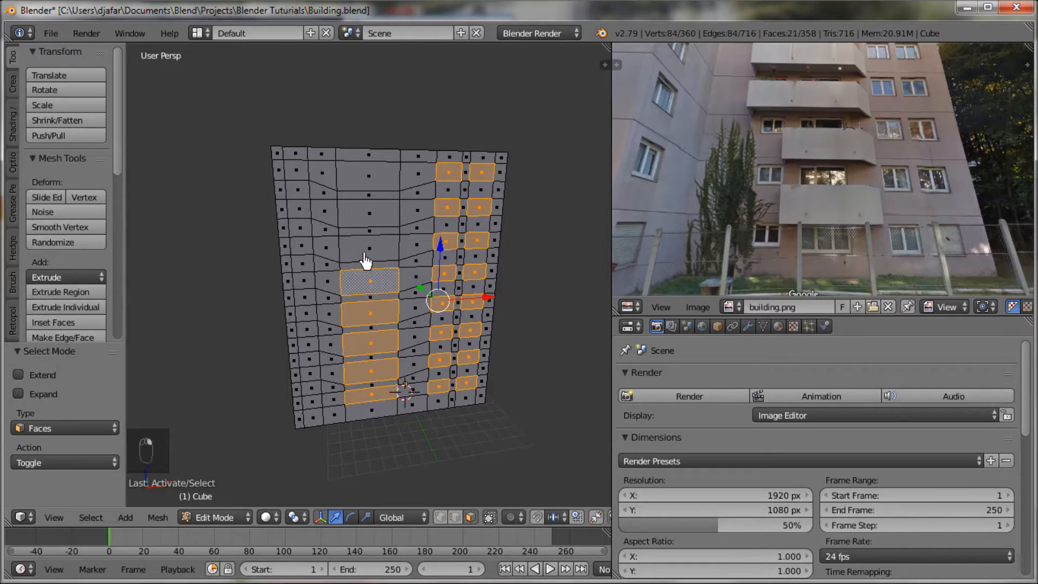
shift+right_click(366, 253)
shift+right_click(370, 216)
shift+right_click(374, 187)
Step: Add the eight window faces of the left column, one per floor, to the face selection
shift+right_click(303, 173)
shift+right_click(299, 210)
shift+right_click(302, 246)
shift+right_click(301, 280)
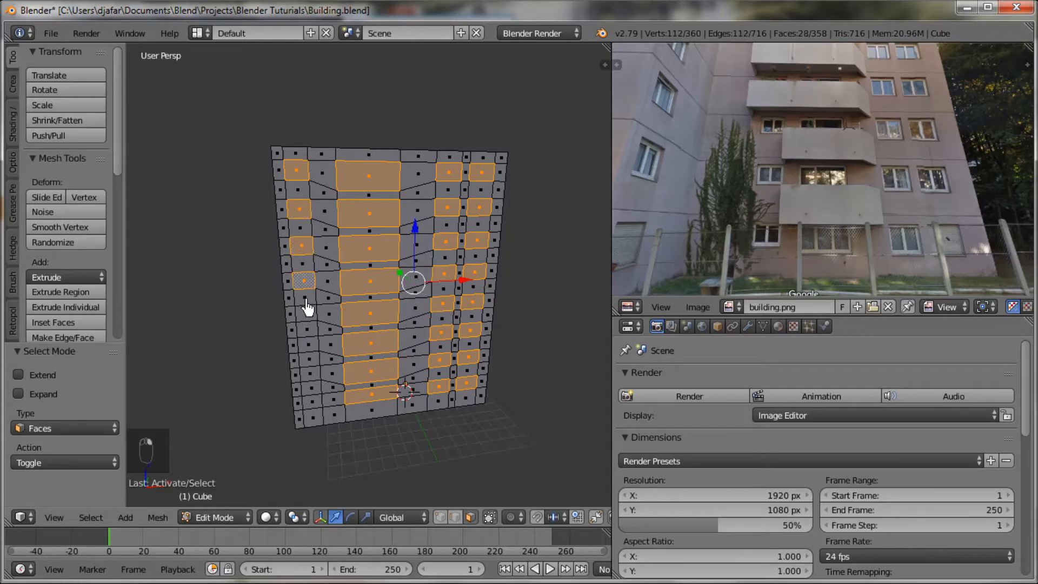
shift+right_click(306, 299)
shift+right_click(305, 300)
shift+right_click(306, 318)
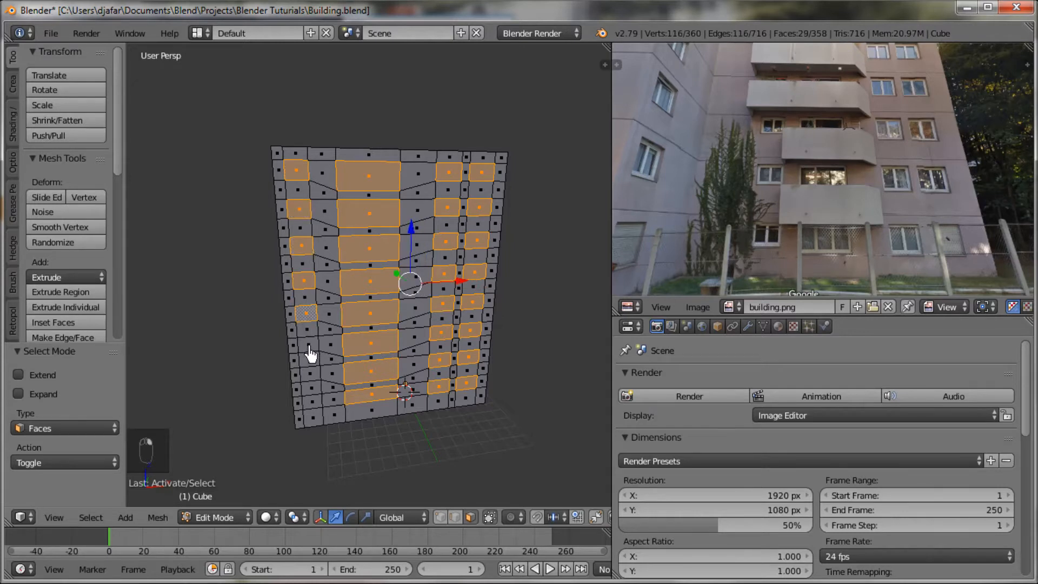
shift+right_click(309, 347)
shift+right_click(310, 377)
shift+right_click(311, 407)
Step: Extrude the selected window and balcony faces and push them about 0.35 along Y into the facade
middle_drag(314, 410, 413, 359)
key(e)
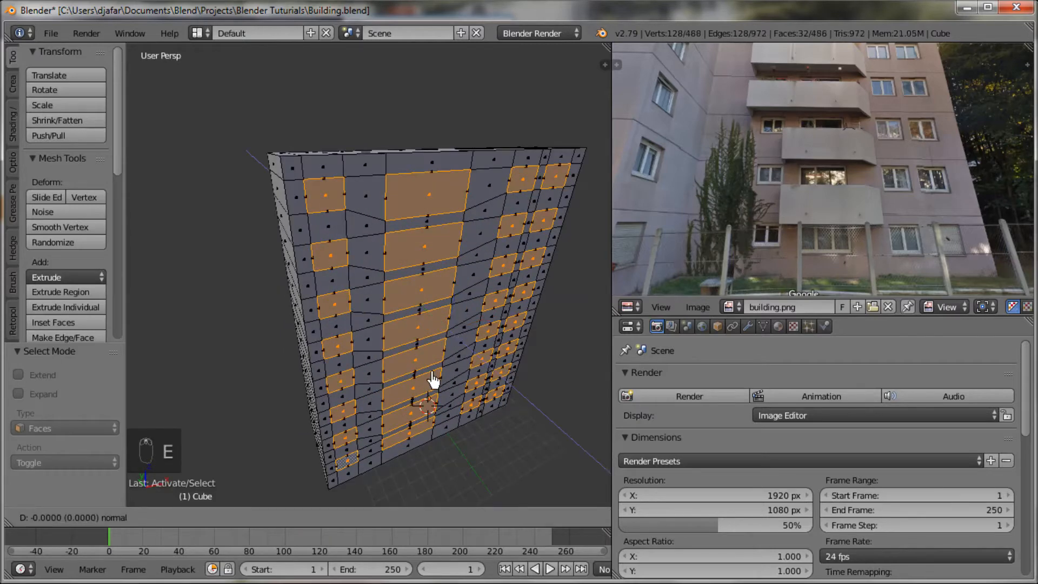
click(420, 318)
middle_drag(419, 317, 450, 321)
scroll(822, 190, down, 2)
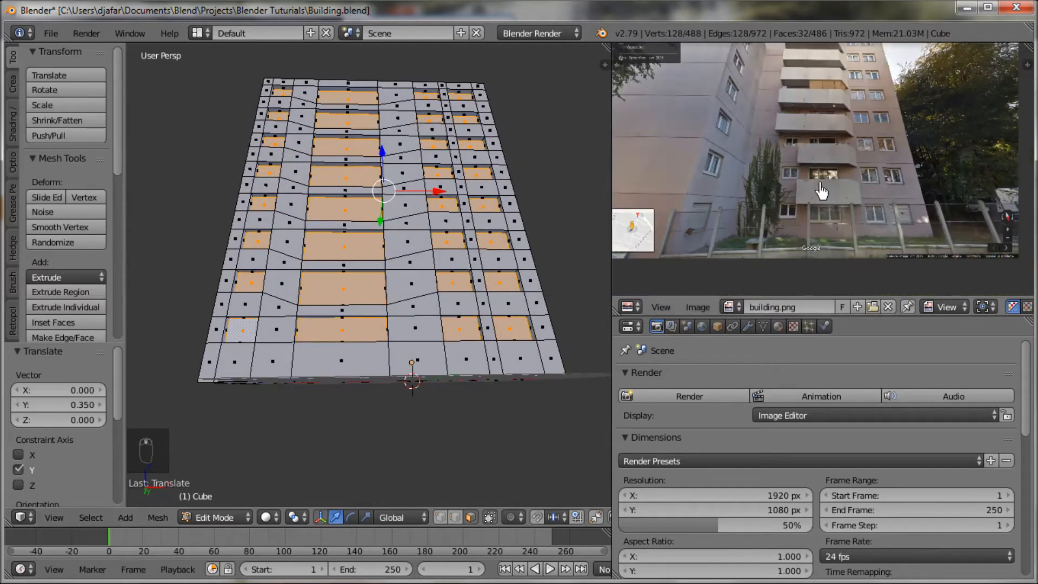
Step: Leave edit mode, turn on the Wire display option for the building object and deselect it
scroll(822, 190, down, 2)
middle_drag(386, 303, 394, 352)
key(Tab)
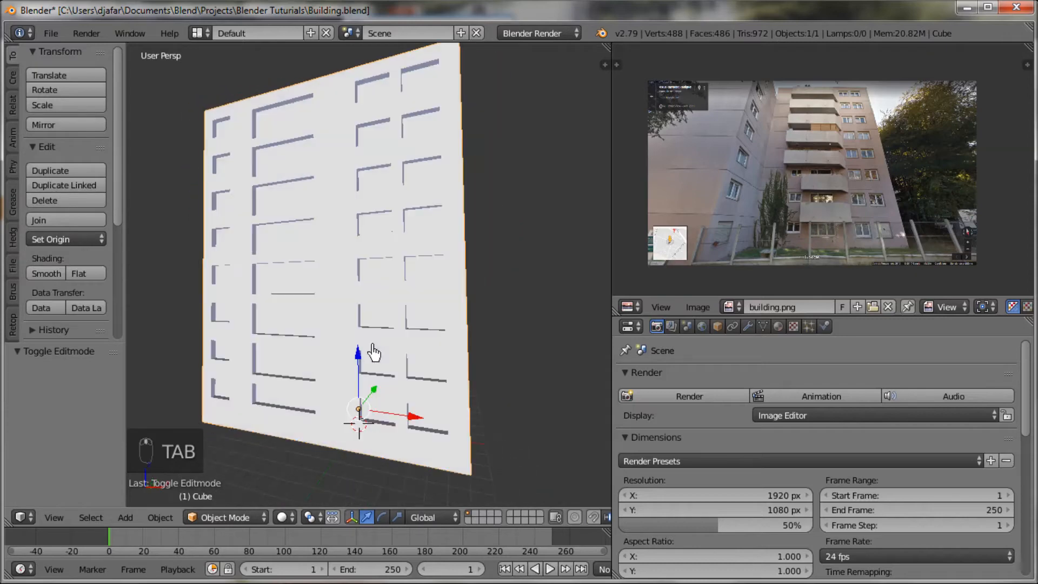
click(717, 326)
scroll(721, 431, down, 5)
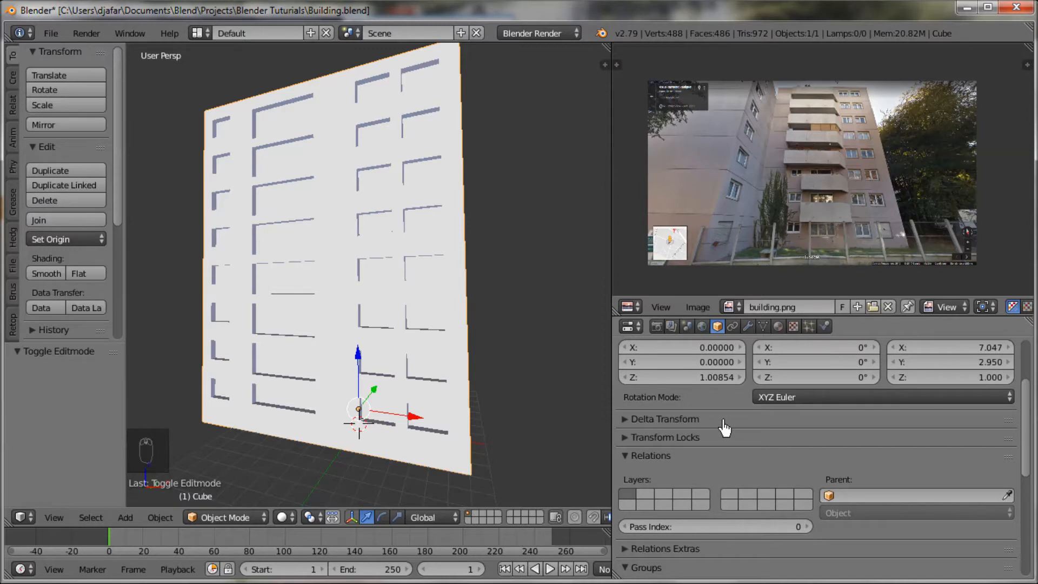
click(623, 420)
click(623, 420)
scroll(772, 487, down, 3)
scroll(772, 491, down, 4)
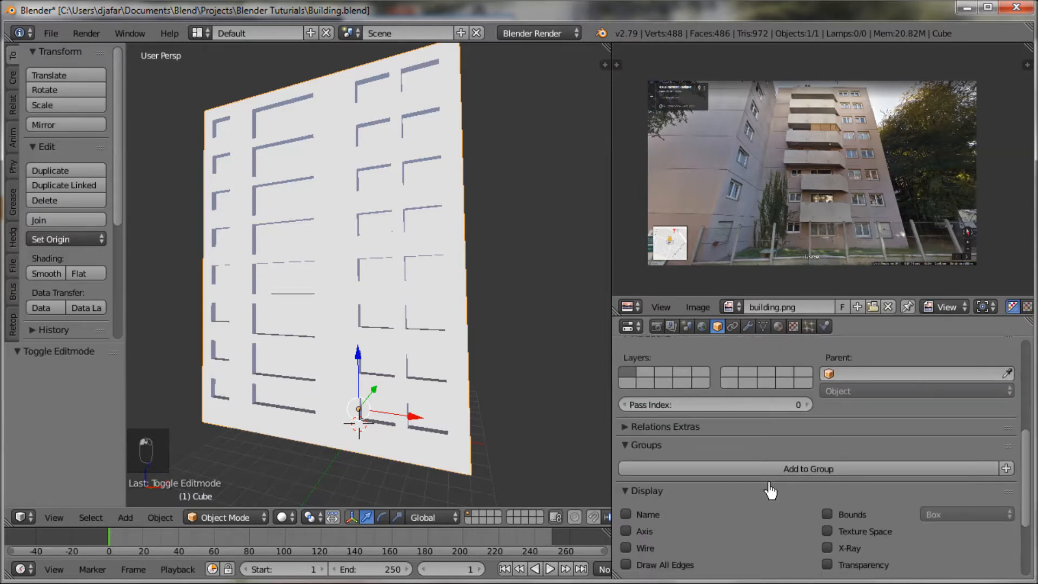
click(627, 517)
mouse_move(454, 371)
middle_down()
mouse_move(433, 409)
mouse_move(457, 402)
mouse_move(465, 375)
mouse_move(431, 371)
mouse_move(476, 378)
mouse_move(511, 352)
mouse_move(496, 364)
mouse_move(507, 376)
mouse_move(519, 359)
mouse_move(462, 374)
mouse_move(447, 403)
mouse_move(453, 424)
mouse_move(416, 394)
mouse_move(387, 390)
mouse_move(445, 387)
middle_up()
key(a)
scroll(478, 376, up, 2)
scroll(463, 373, down, 4)
scroll(448, 409, up, 2)
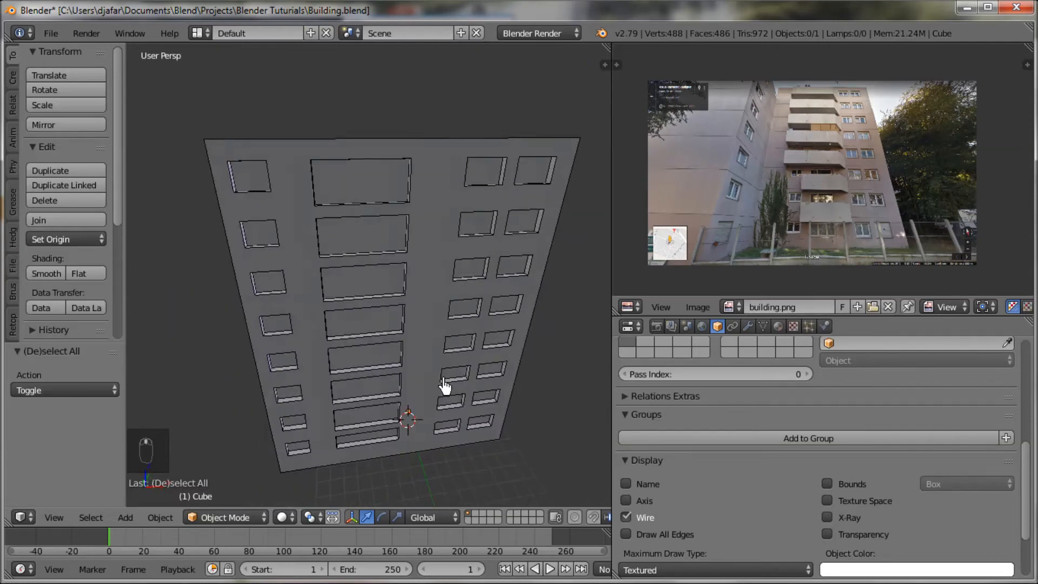
Step: Snap the 3D cursor to the narrow wall face between the two uppermost balcony openings and return to object mode
key(Tab)
middle_drag(389, 278, 397, 225)
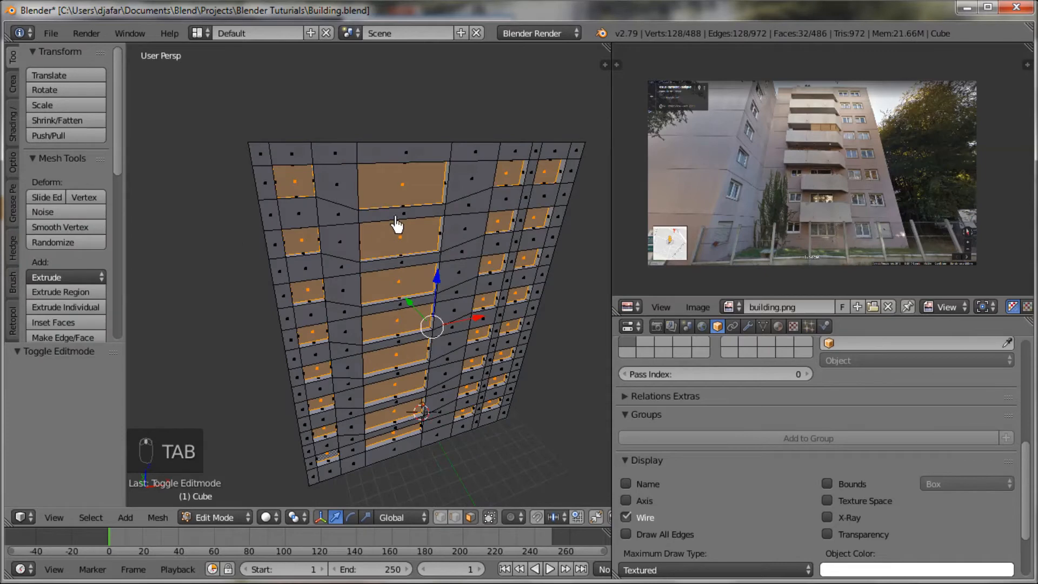
right_click(398, 224)
key(shift+s)
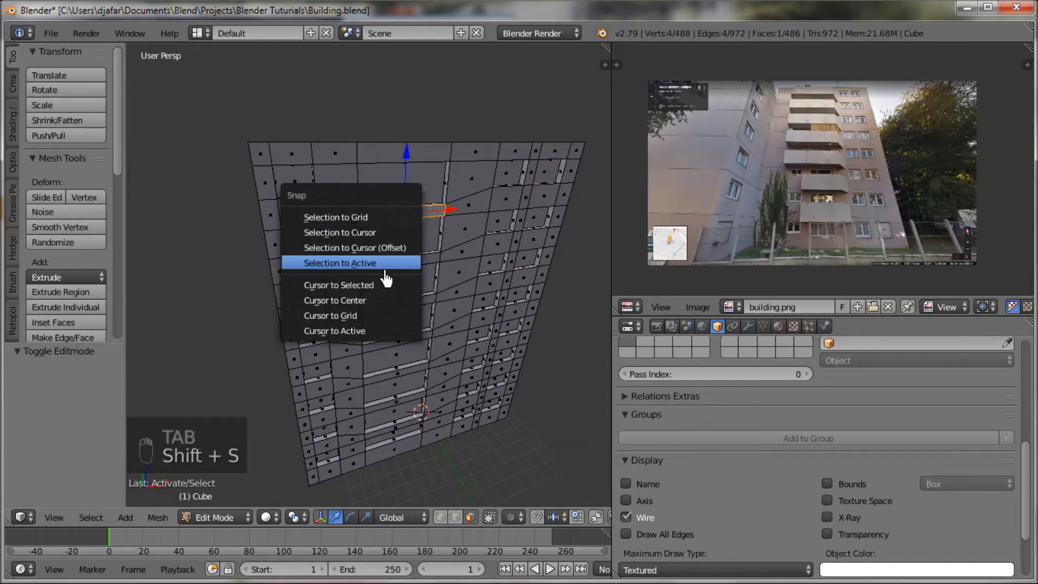
click(382, 293)
key(Tab)
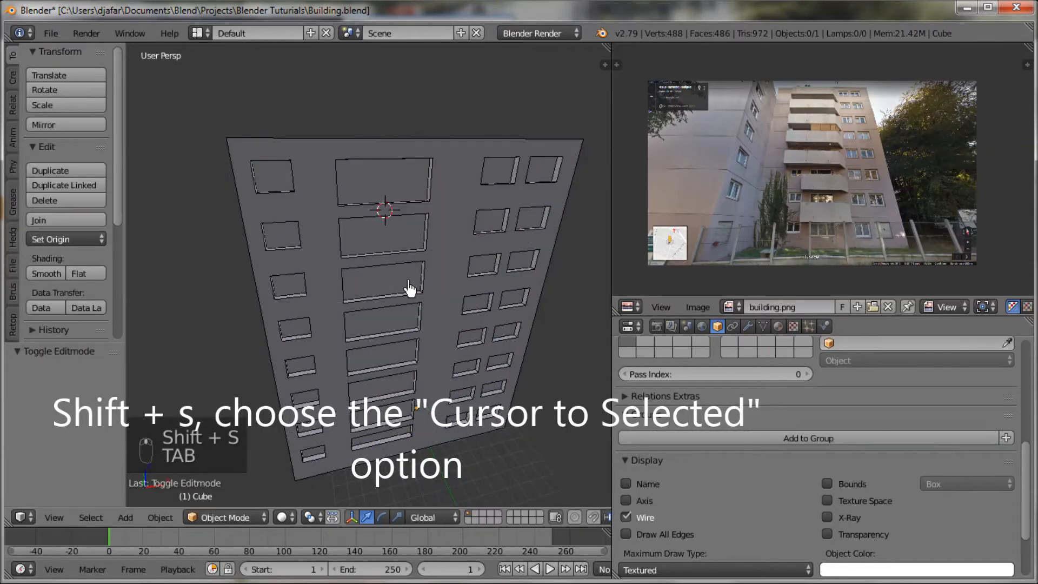
Step: Add a cube at the 3D cursor and flatten it to about 0.28 along Z
key(shift+a)
mouse_move(405, 287)
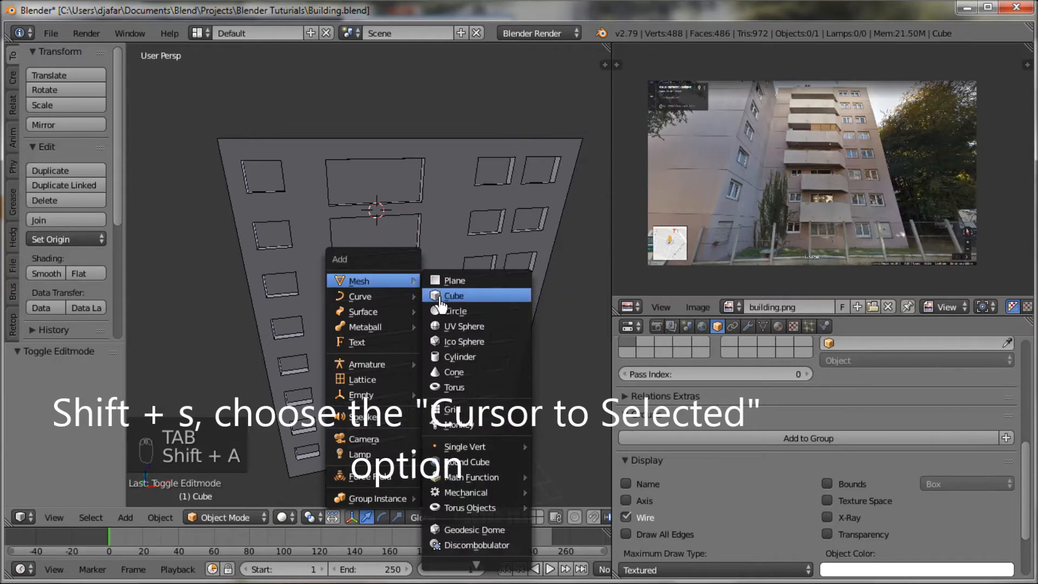
click(462, 297)
mouse_move(417, 294)
middle_down()
mouse_move(408, 278)
mouse_move(420, 290)
middle_up()
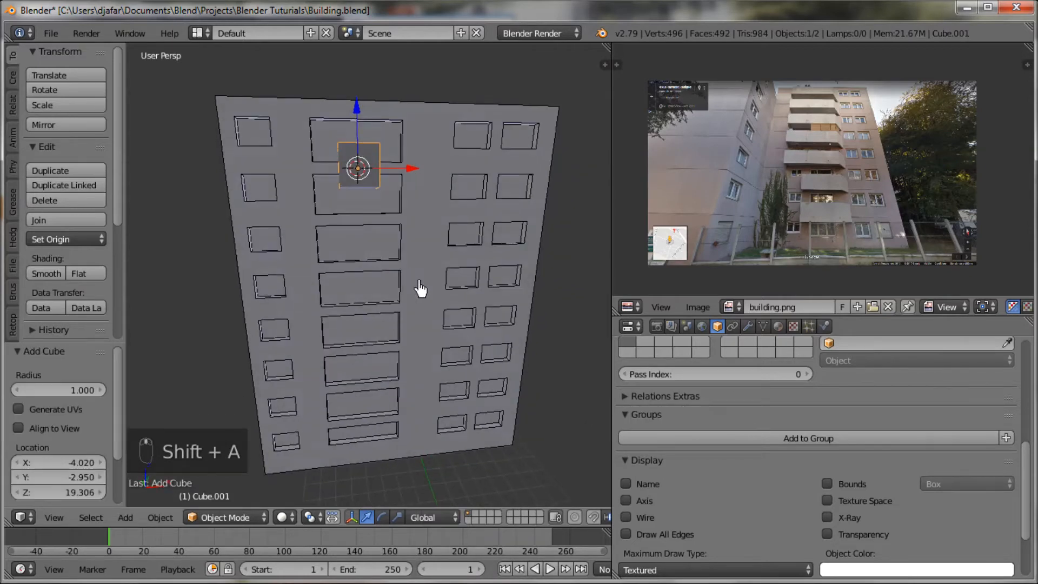
key(s)
key(z)
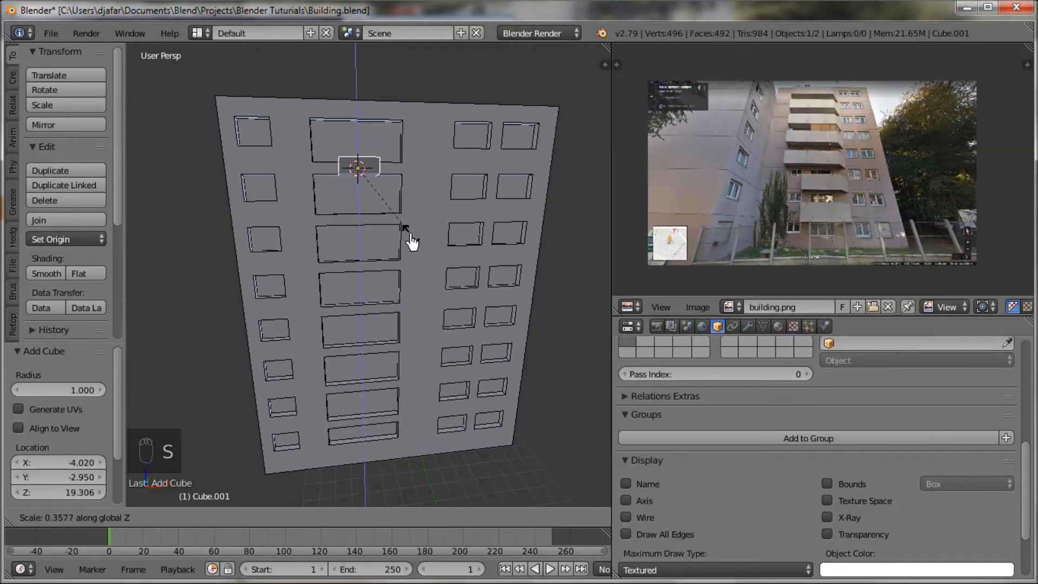
click(403, 225)
middle_drag(402, 225, 420, 265)
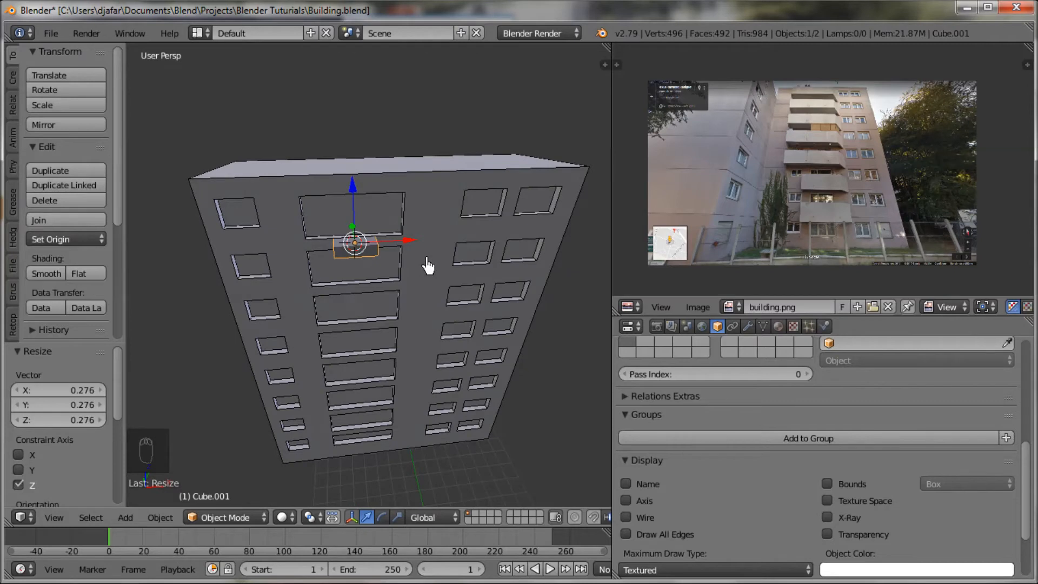
key(s)
key(y)
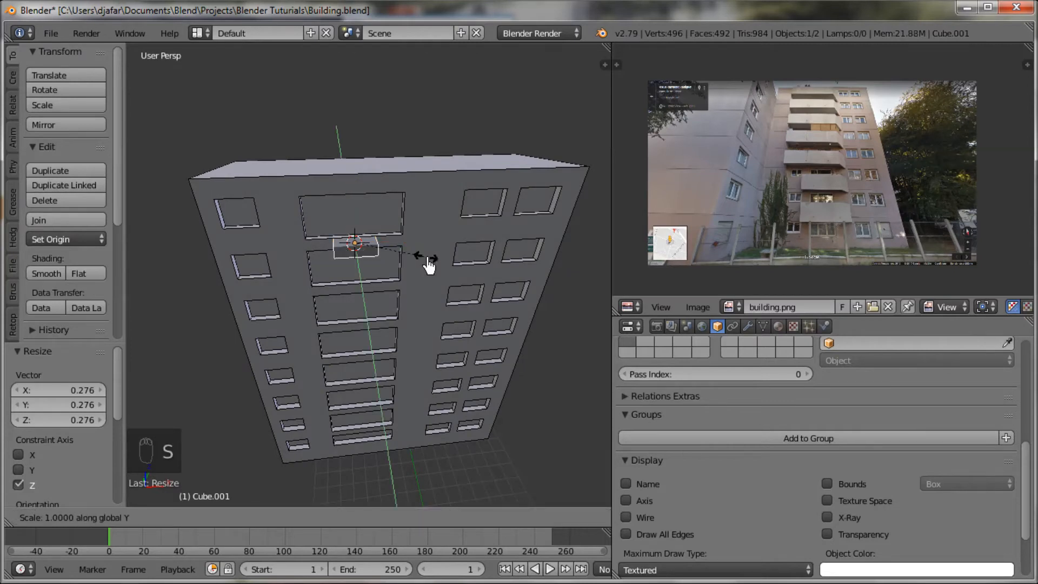
right_click(429, 265)
Step: Stretch the flattened cube by about 3.5 along X, checking the balcony shape in the reference photo
key(s)
key(x)
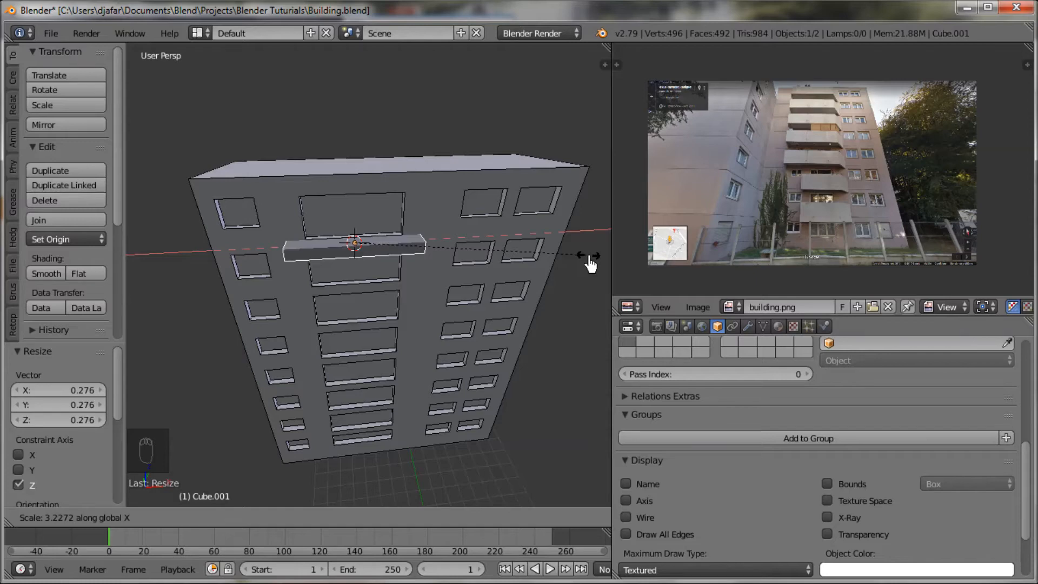
click(693, 271)
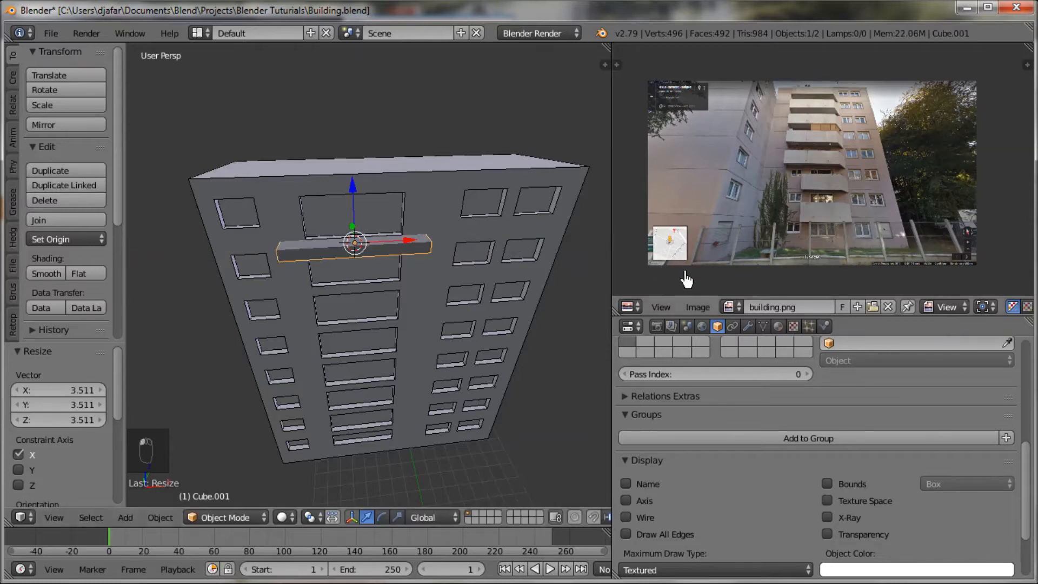
middle_drag(485, 281, 467, 285)
scroll(838, 219, up, 5)
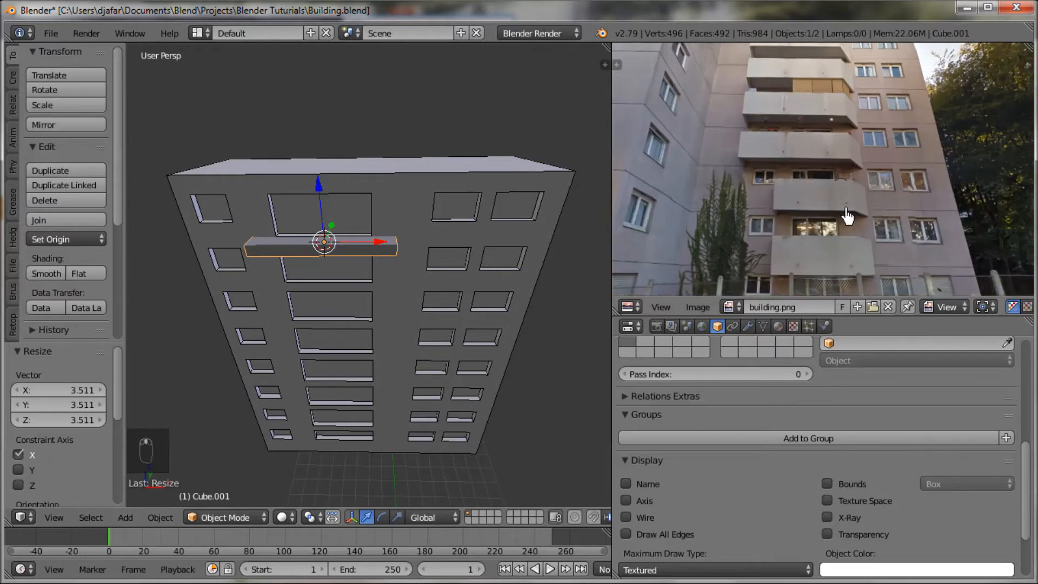
middle_drag(839, 219, 923, 227)
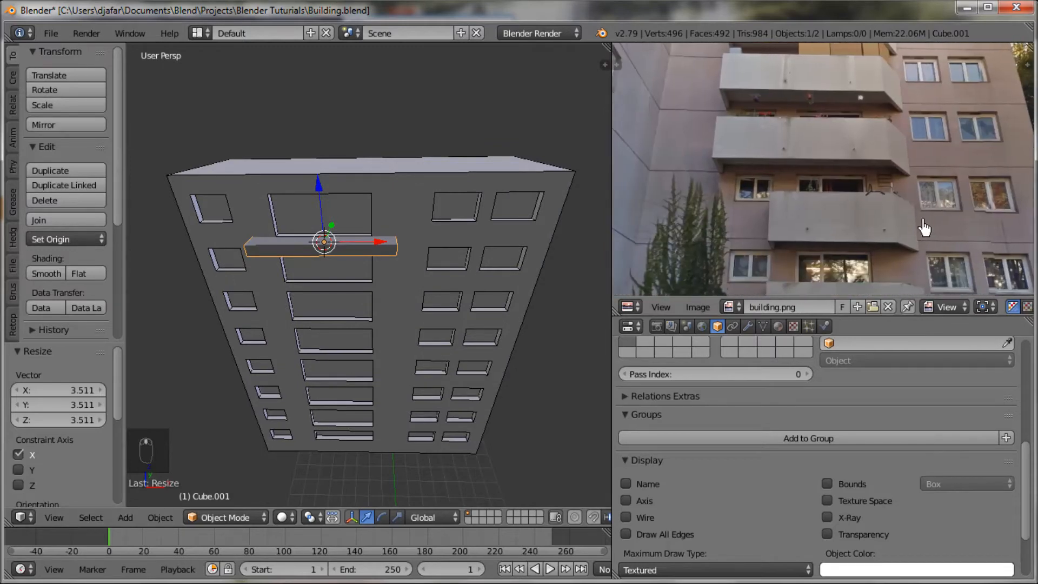
middle_drag(364, 301, 361, 295)
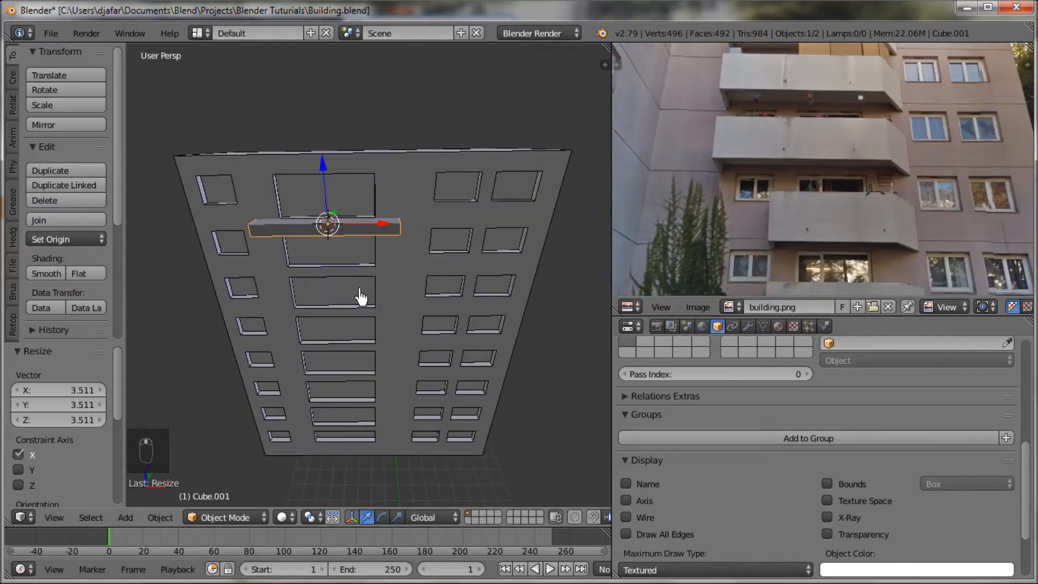
Step: Widen the balcony block by about 1.54 along X and shift it slightly toward negative X
key(s)
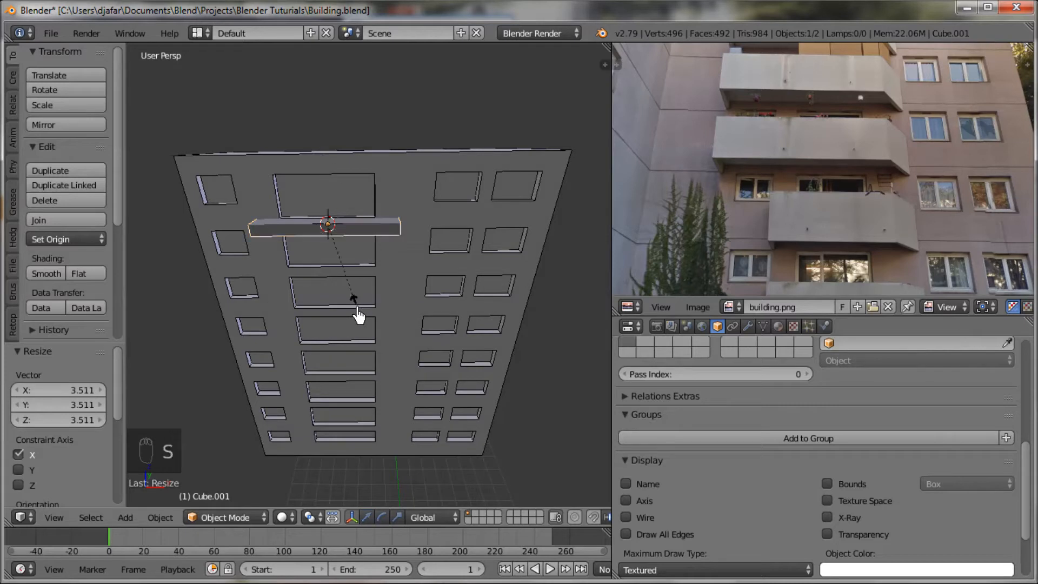
key(x)
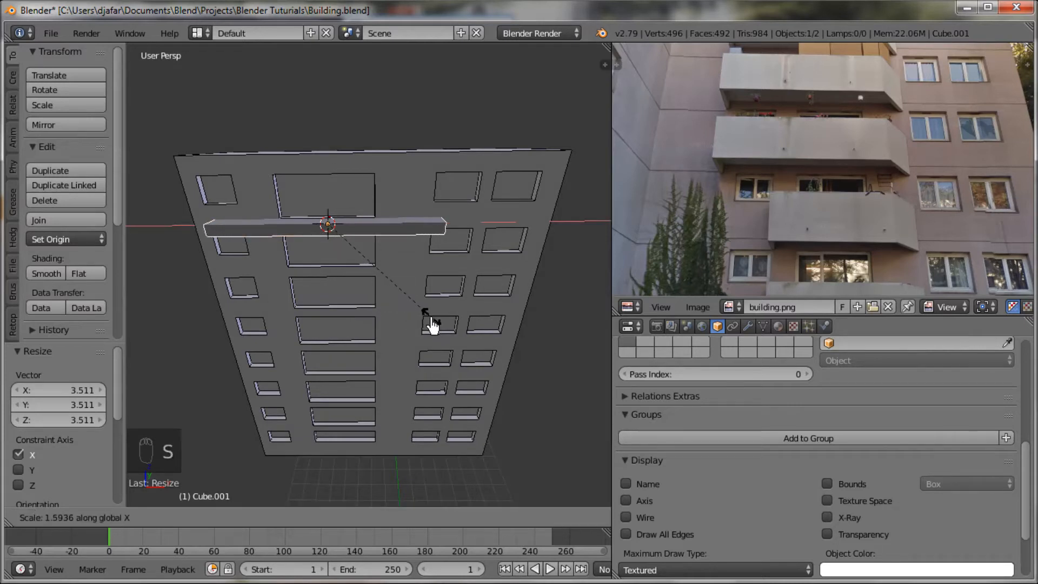
click(427, 327)
key(g)
key(x)
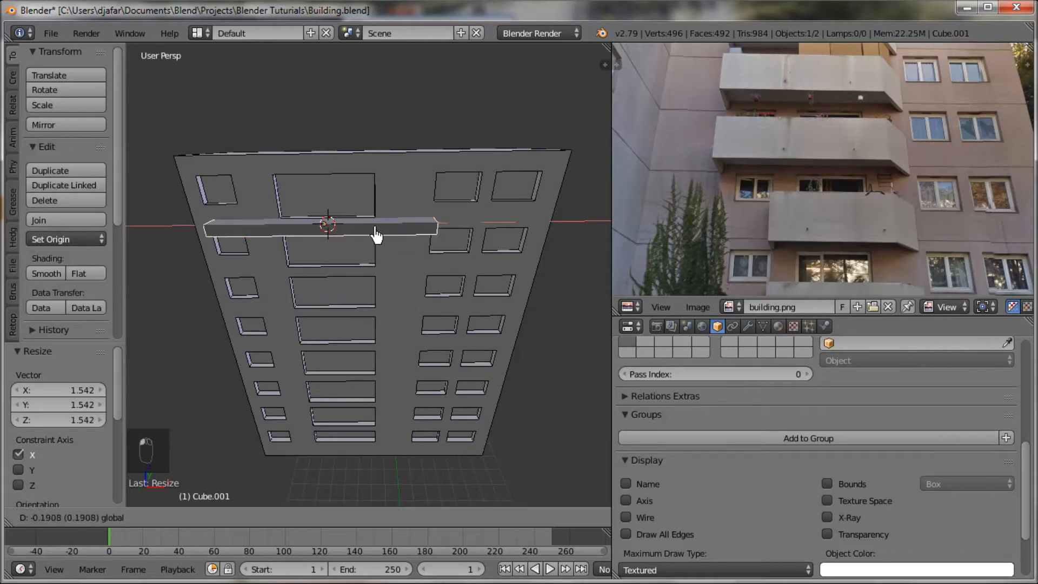
click(363, 238)
middle_drag(363, 238, 403, 226)
Step: In edit mode, extend the balcony block's end faces outward along X, the left by about 0.36 and the right by about 0.47
key(Tab)
right_click(314, 199)
key(g)
key(x)
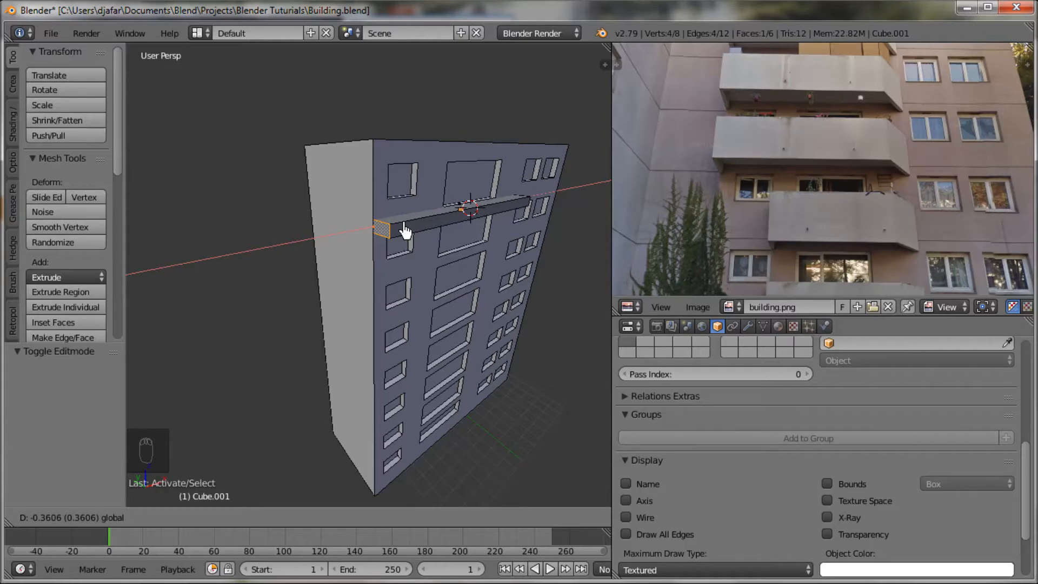
click(404, 230)
middle_drag(384, 271, 354, 244)
right_click(351, 233)
drag(413, 238, 423, 244)
middle_drag(423, 244, 444, 281)
Step: Move the balcony block's hidden rear face about -1.07 along Y, flush with the facade, and delete it
key(z)
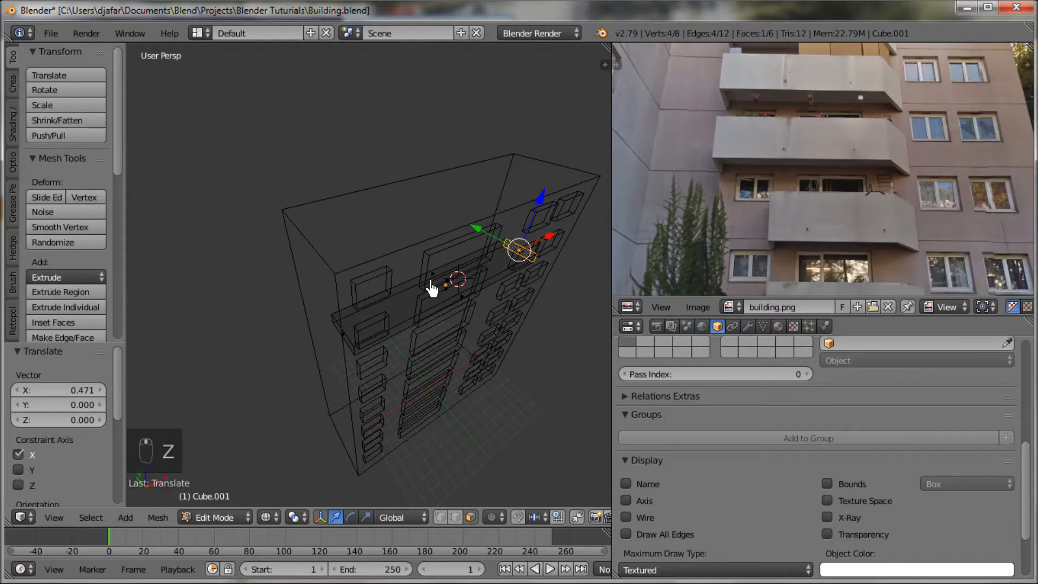
right_click(431, 281)
key(z)
scroll(427, 285, up, 3)
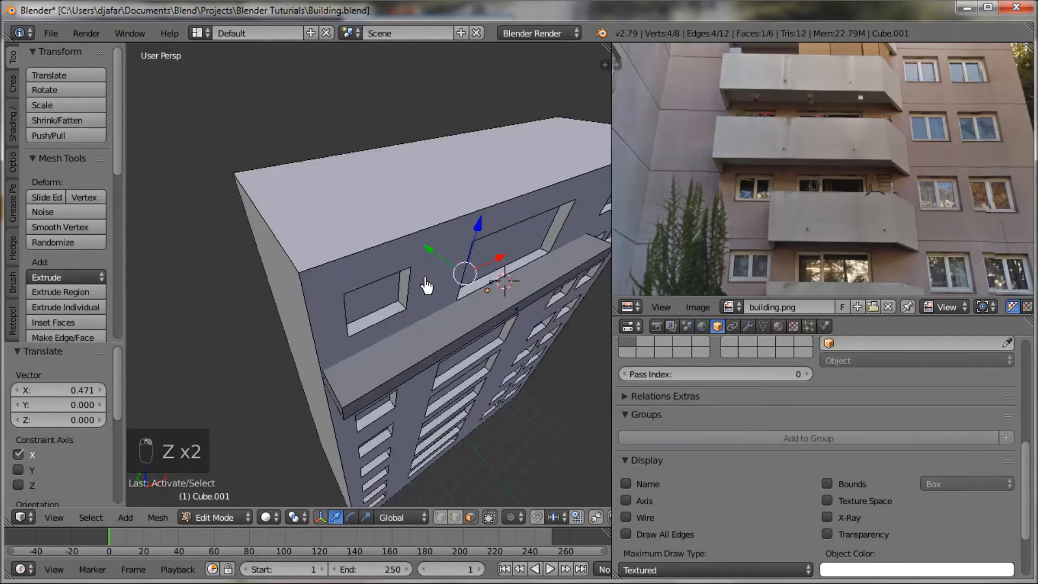
drag(423, 255, 451, 282)
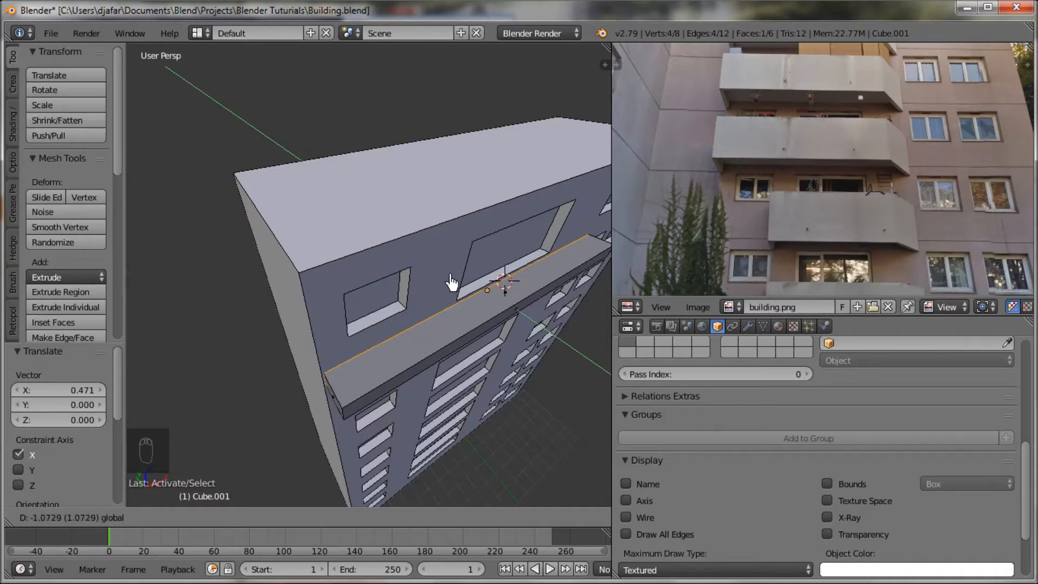
drag(426, 267, 449, 278)
middle_drag(449, 278, 429, 304)
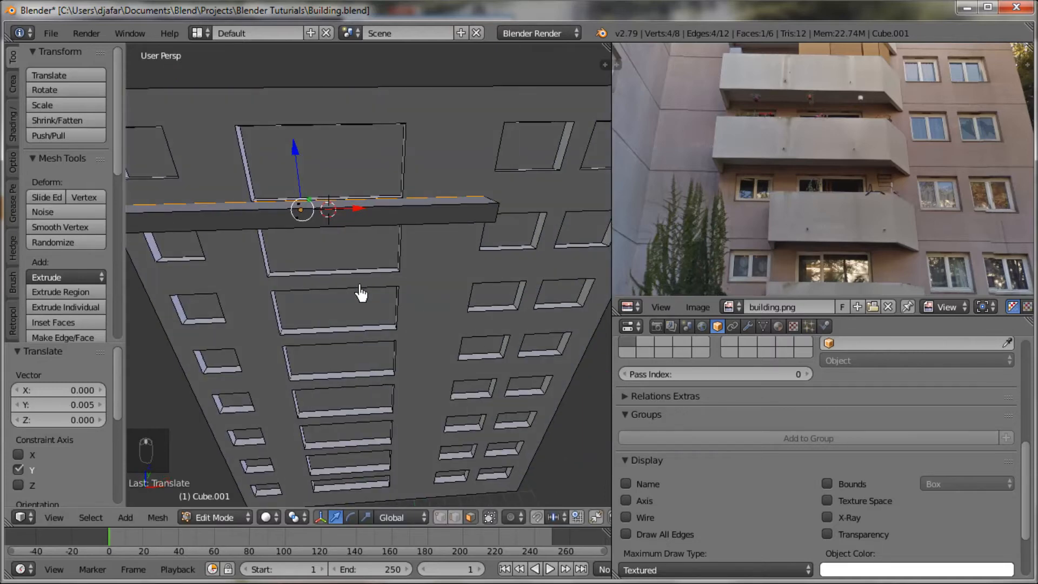
key(x)
click(343, 324)
Step: Move the balcony block's front face outward about 0.56 along negative Y
middle_drag(342, 324, 391, 367)
right_click(313, 327)
drag(397, 364, 409, 385)
scroll(433, 405, down, 2)
middle_drag(433, 404, 367, 386)
Step: Switch to edge select mode and add two evenly spaced loop cuts across the balcony block's length
key(ctrl+Tab)
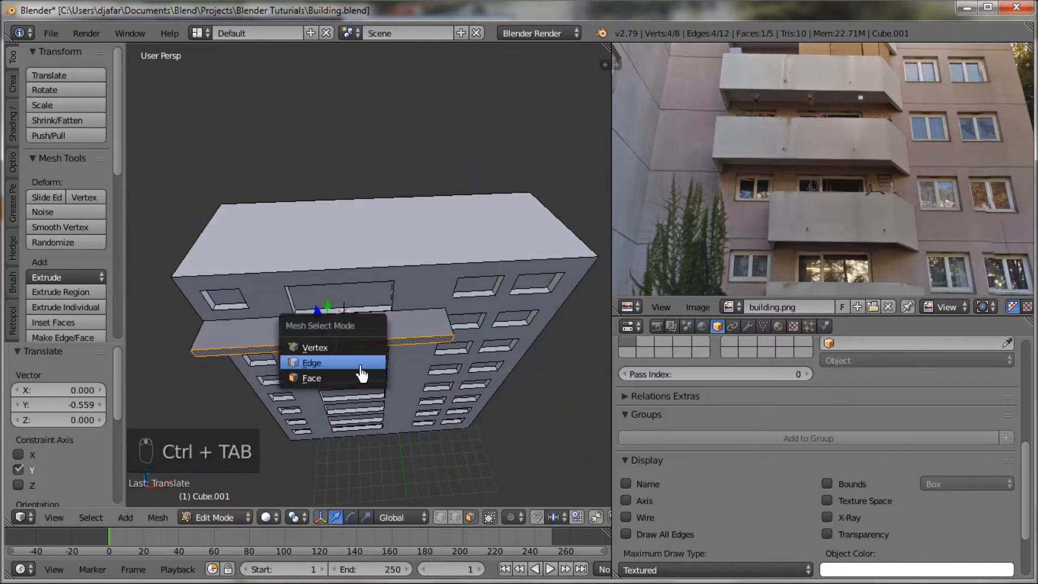
key(ctrl+z)
middle_drag(366, 348, 399, 362)
scroll(400, 364, up, 4)
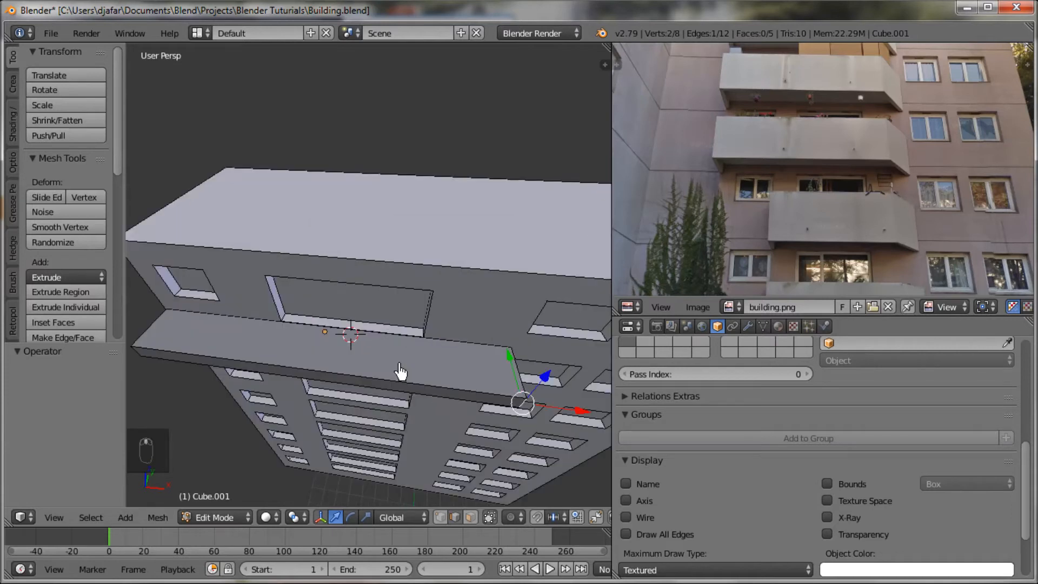
key(ctrl+r)
scroll(400, 371, up, 1)
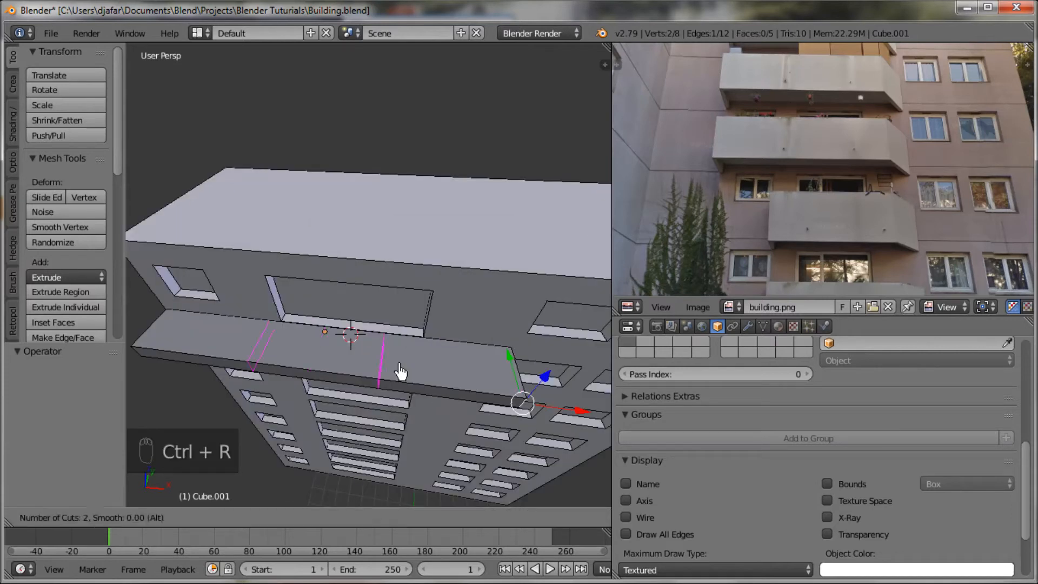
click(400, 371)
right_click(403, 371)
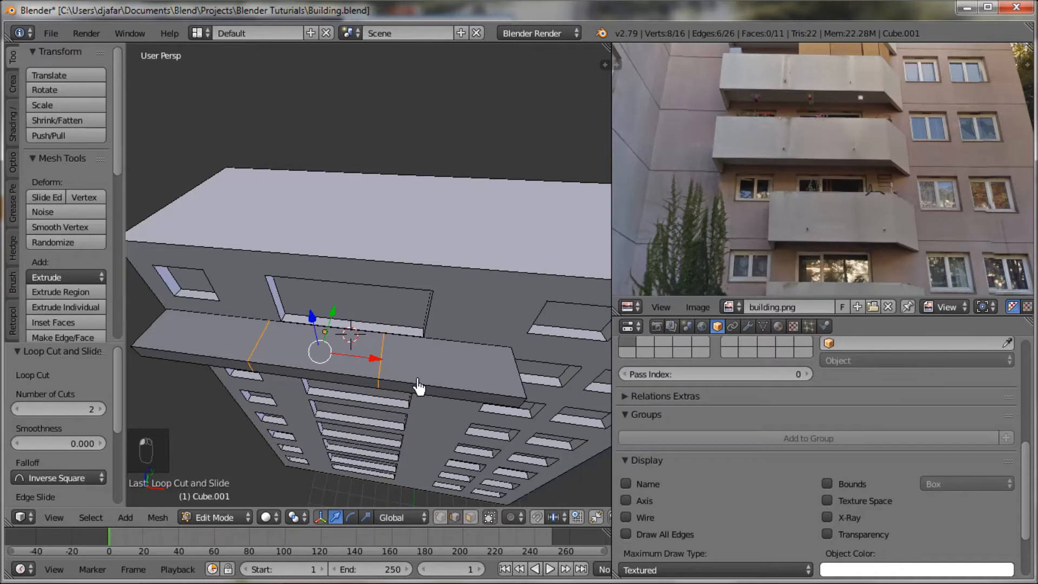
Step: Spread the two loop cuts toward the balcony block's ends by scaling them about 2.83 along X
key(s)
key(x)
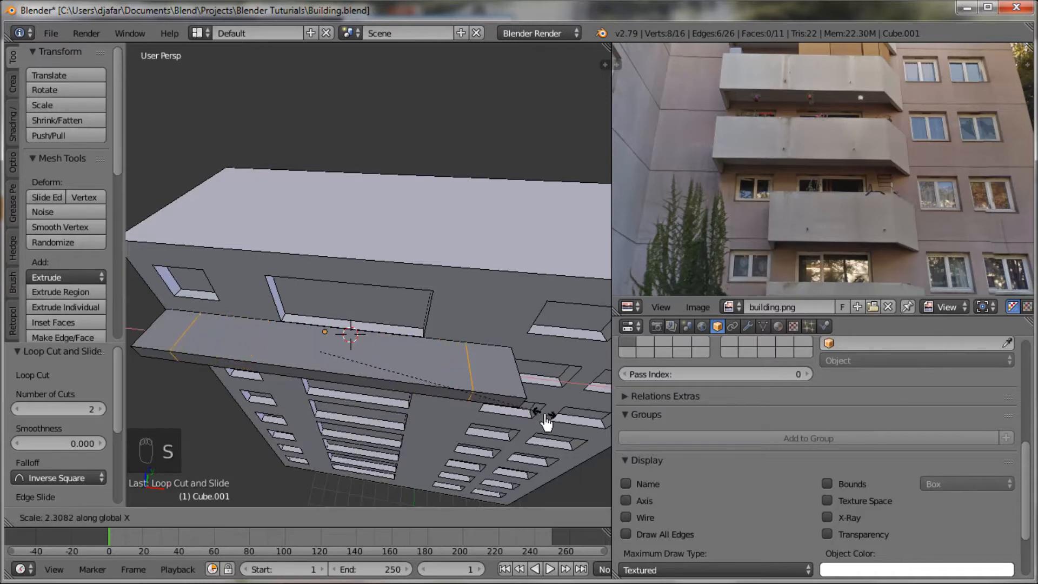
click(597, 435)
middle_drag(563, 429, 419, 403)
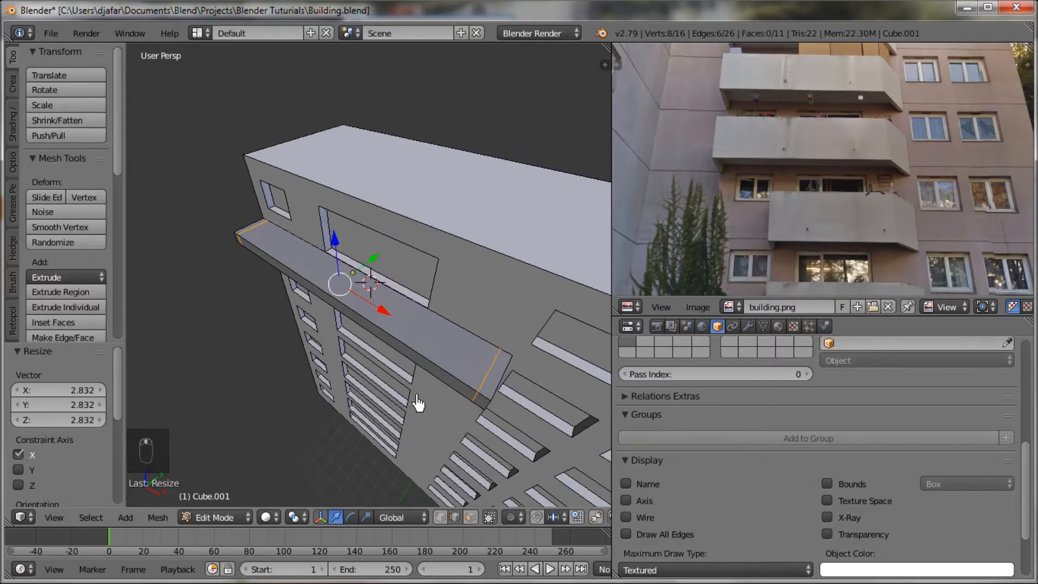
Step: Add one lengthwise loop cut to the balcony block and slide it close to the outer front edge
key(ctrl+r)
click(502, 370)
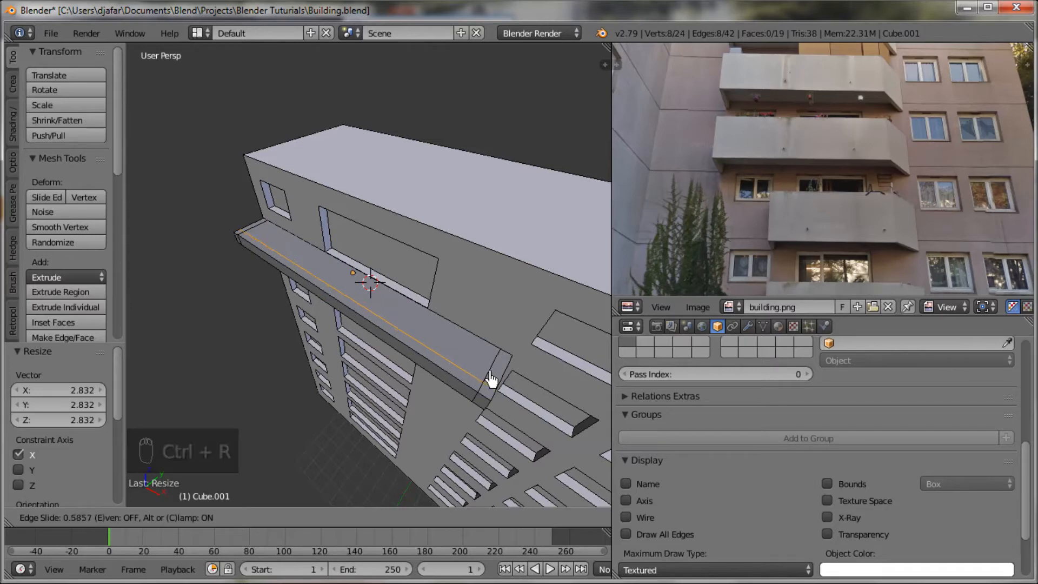
click(491, 383)
middle_drag(491, 384, 450, 382)
Step: Switch to face select mode and select the five narrow rim faces along the front and both ends of the balcony block's top
key(ctrl+Tab)
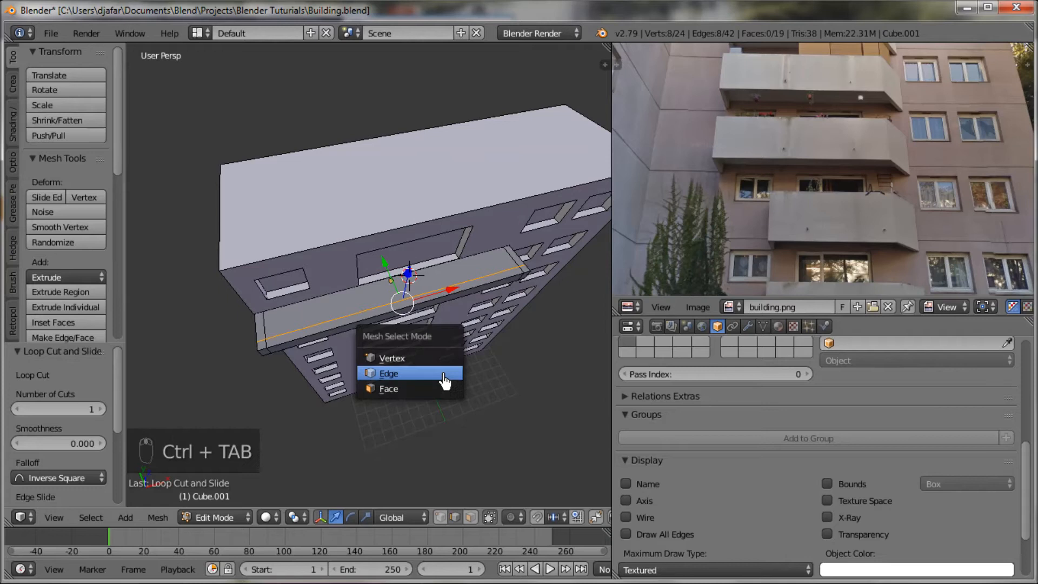
click(440, 361)
key(ctrl+Tab)
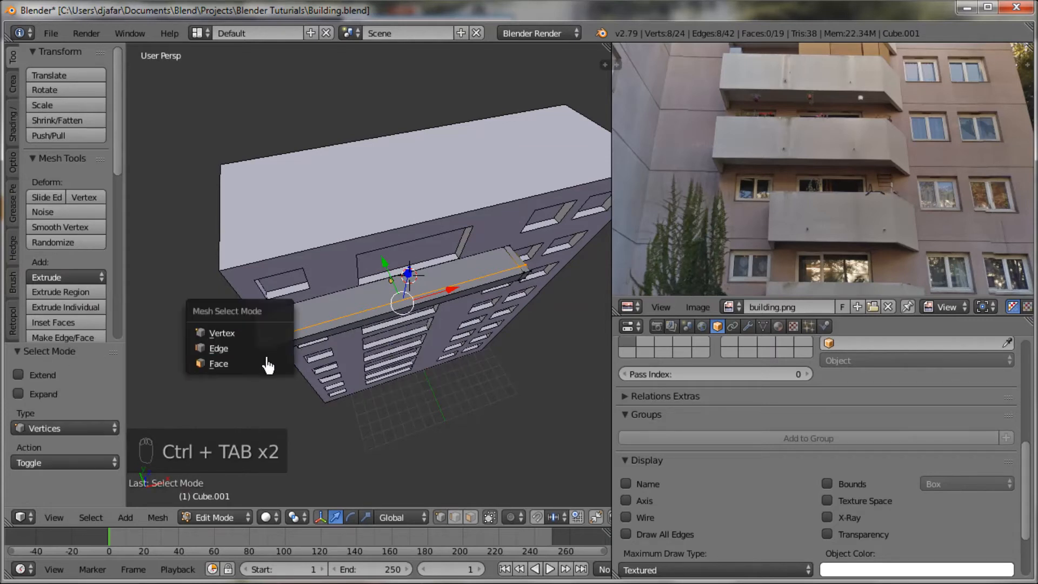
click(269, 363)
right_click(257, 328)
shift+right_click(259, 346)
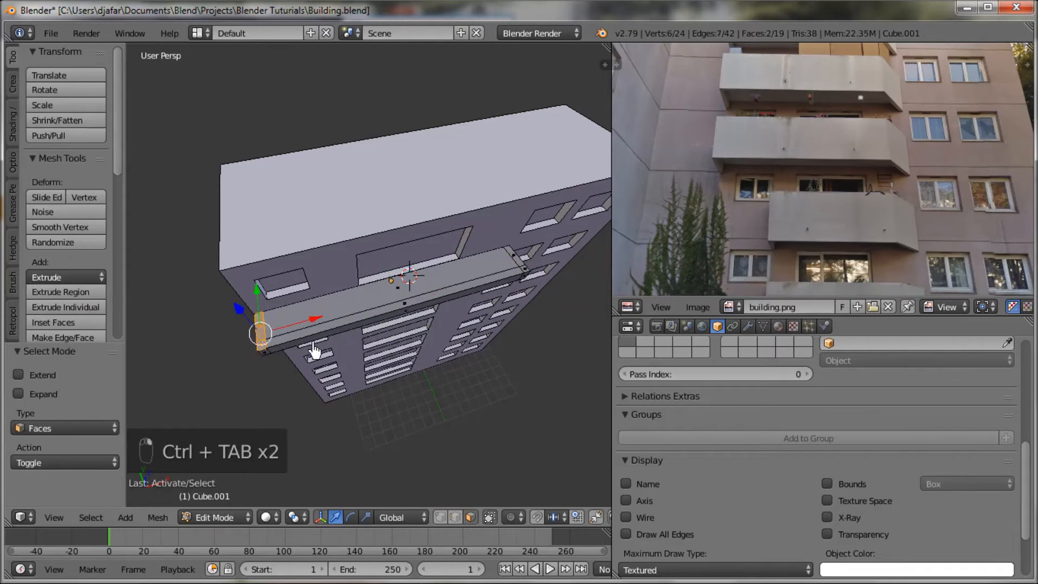
shift+right_click(318, 340)
shift+right_click(520, 273)
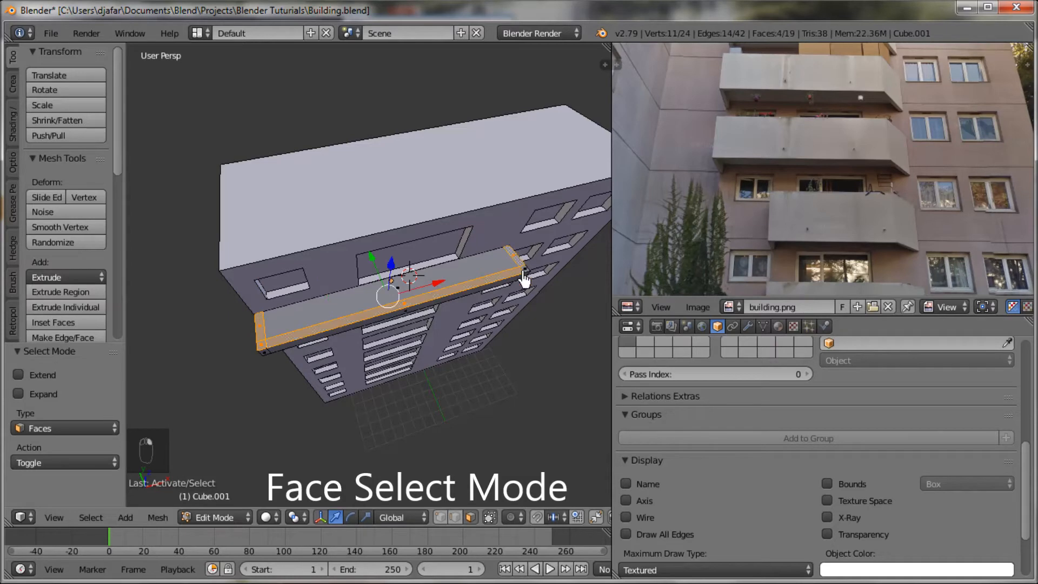
shift+right_click(525, 275)
Step: Extrude the selected rim faces upward about 1.05 along Z to form the balcony's parapet
middle_drag(514, 294, 419, 269)
key(e)
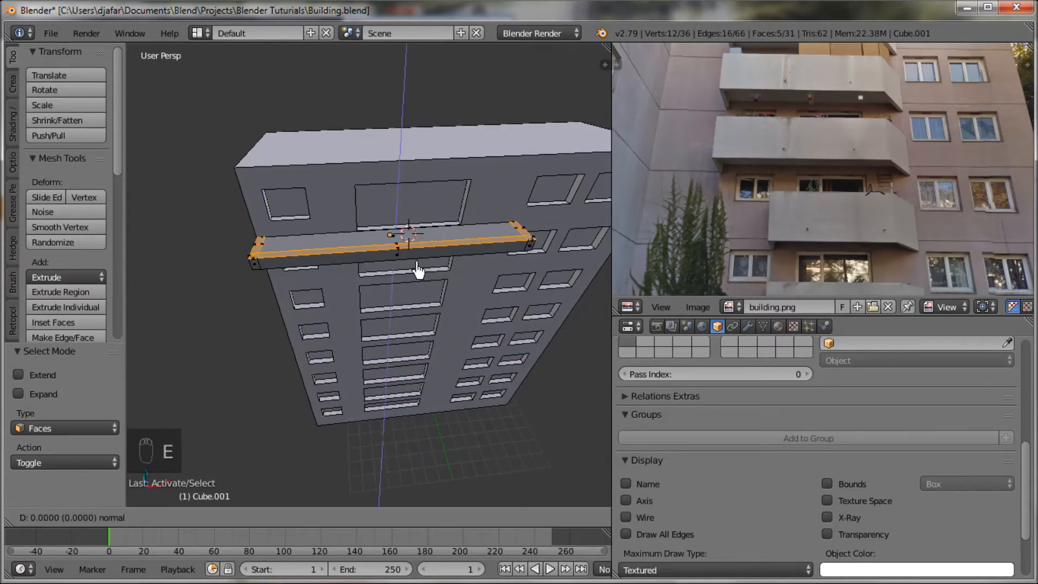
click(398, 176)
middle_drag(399, 176, 420, 248)
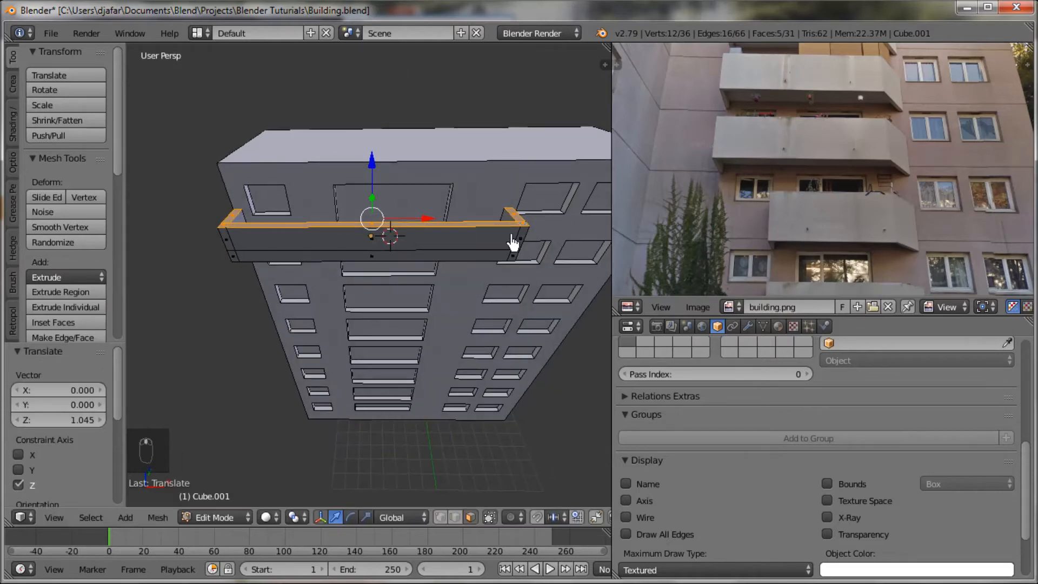
middle_drag(489, 262, 487, 352)
scroll(486, 352, up, 3)
key(ctrl+Tab)
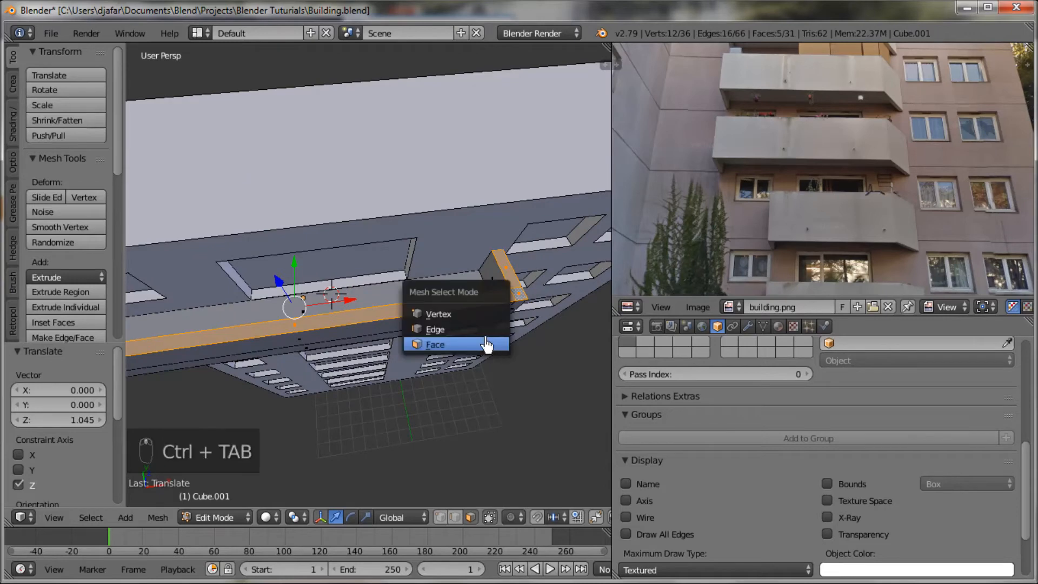
click(487, 345)
middle_drag(501, 345, 396, 303)
right_click(459, 301)
alt+right_click(460, 301)
Step: Switch to face select mode and select the six faces around the parapet's outer corner at the balcony's positive-X end
key(ctrl+Tab)
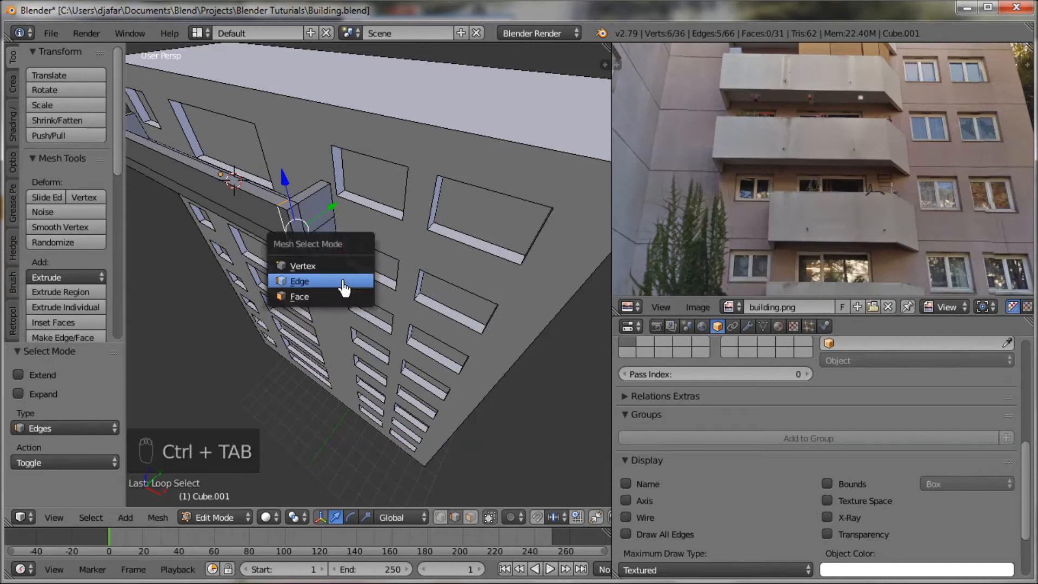
click(337, 297)
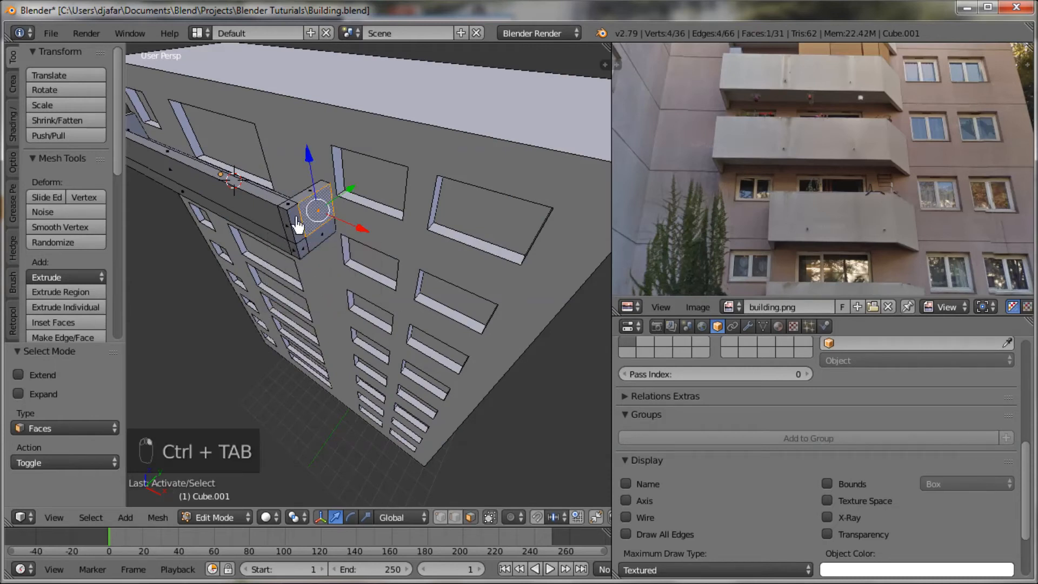
shift+right_click(290, 221)
shift+right_click(295, 255)
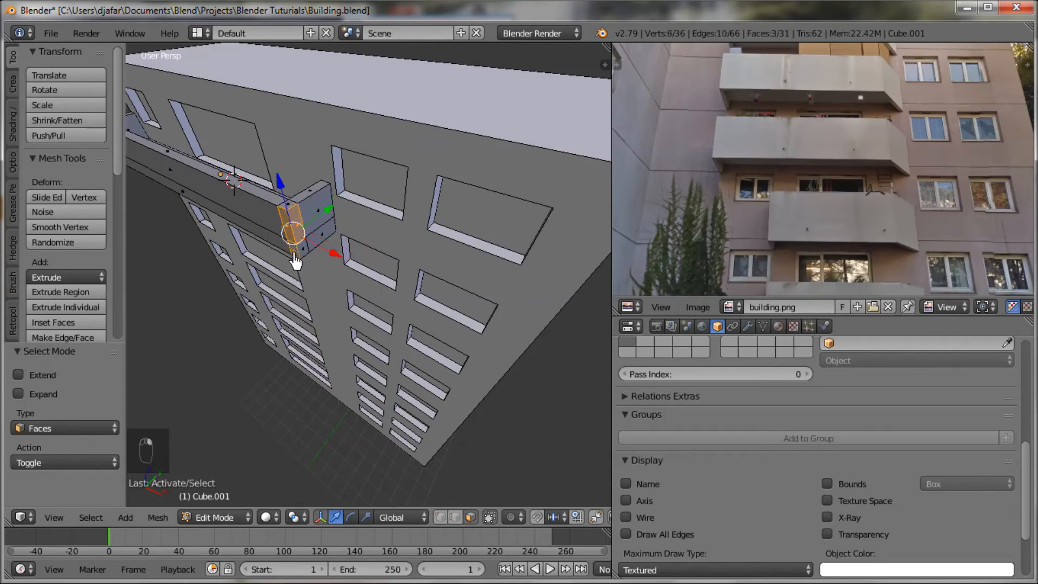
middle_drag(303, 258, 329, 203)
shift+right_click(290, 235)
scroll(346, 219, up, 3)
mouse_move(328, 146)
shift+middle_down()
mouse_move(364, 264)
mouse_move(376, 267)
mouse_move(352, 221)
mouse_move(437, 329)
mouse_move(412, 354)
mouse_move(371, 309)
mouse_move(367, 323)
mouse_move(438, 331)
mouse_move(474, 373)
shift+middle_up()
scroll(364, 265, up, 2)
shift+right_click(351, 221)
key(ctrl+z)
key(z)
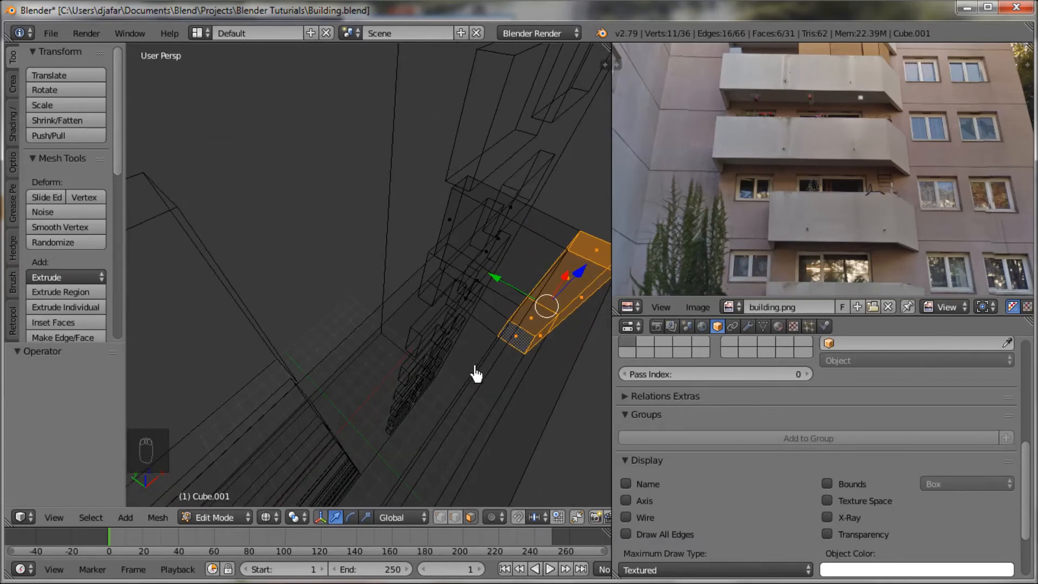
key(a)
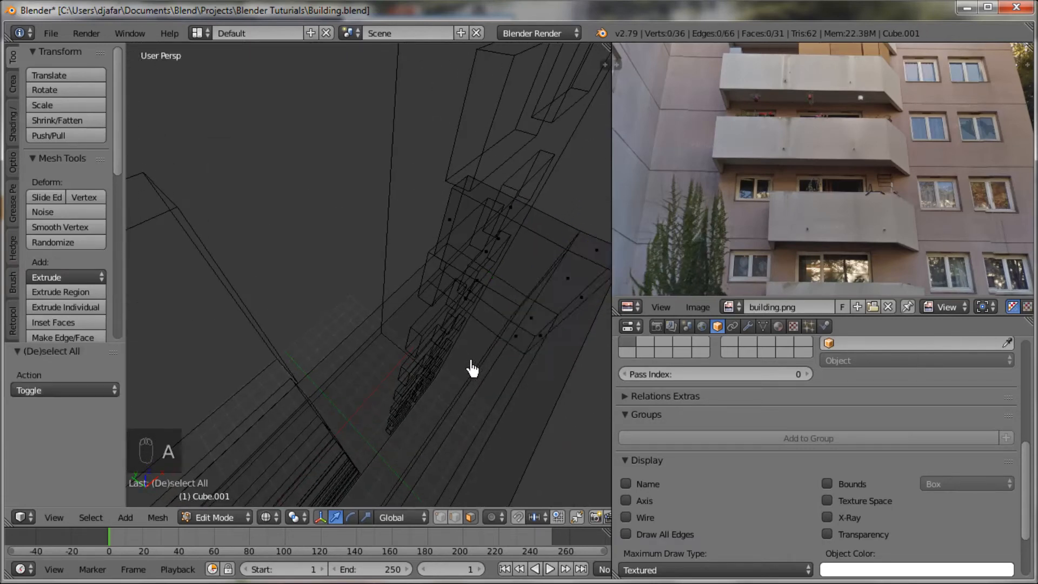
key(ctrl+z)
key(z)
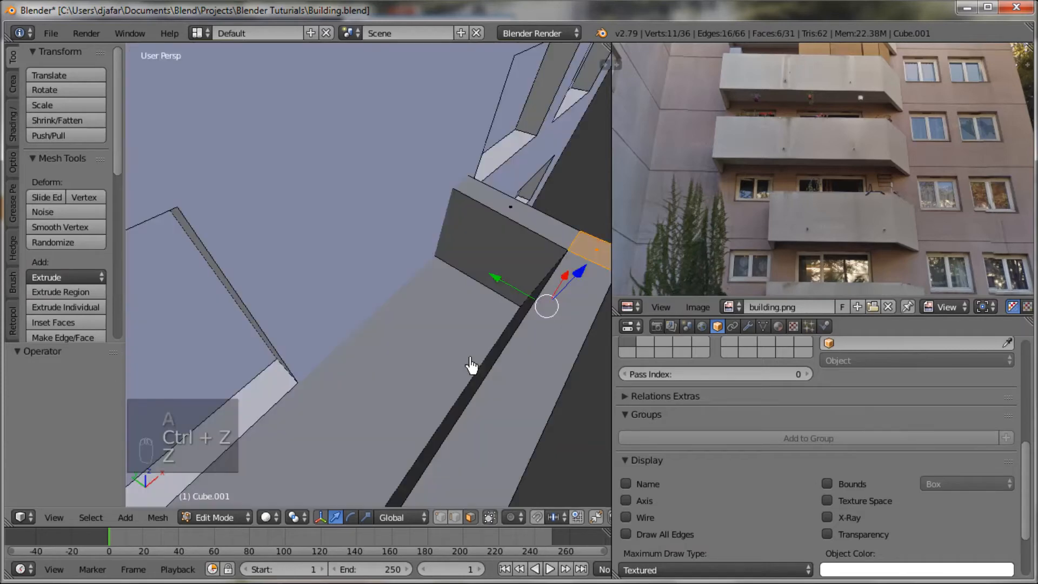
Step: In edge select mode, add the inner vertical corner edge to the selection and move the corner inward along negative X
key(ctrl+Tab)
click(441, 341)
middle_drag(443, 345, 477, 364)
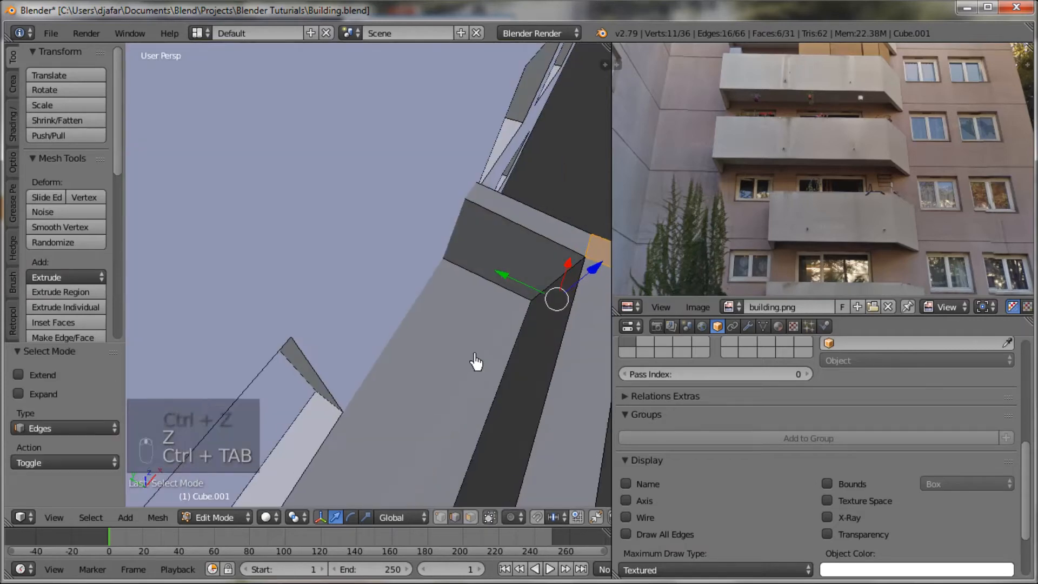
shift+right_click(545, 301)
middle_drag(532, 320, 457, 333)
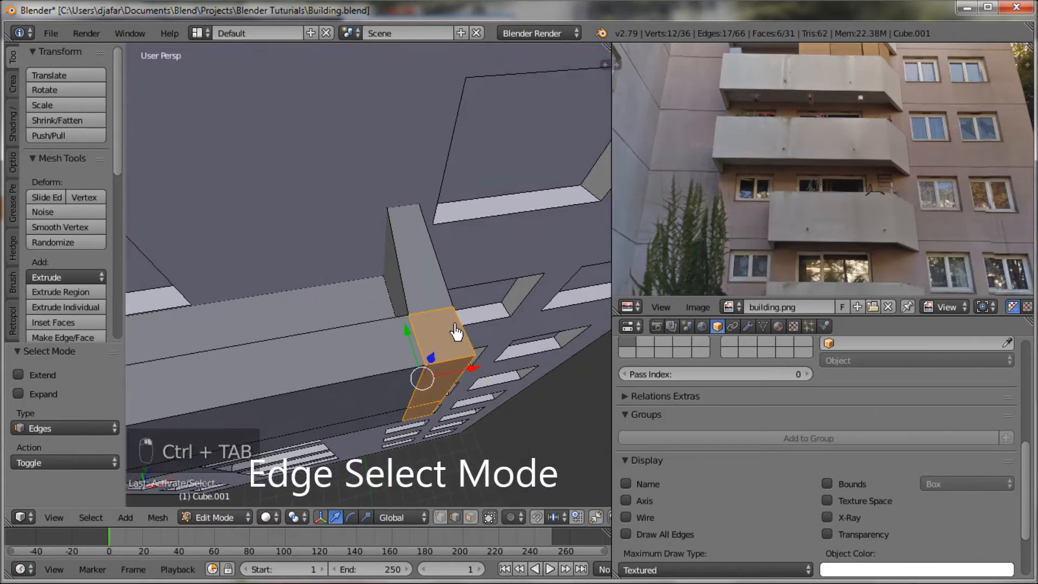
key(g)
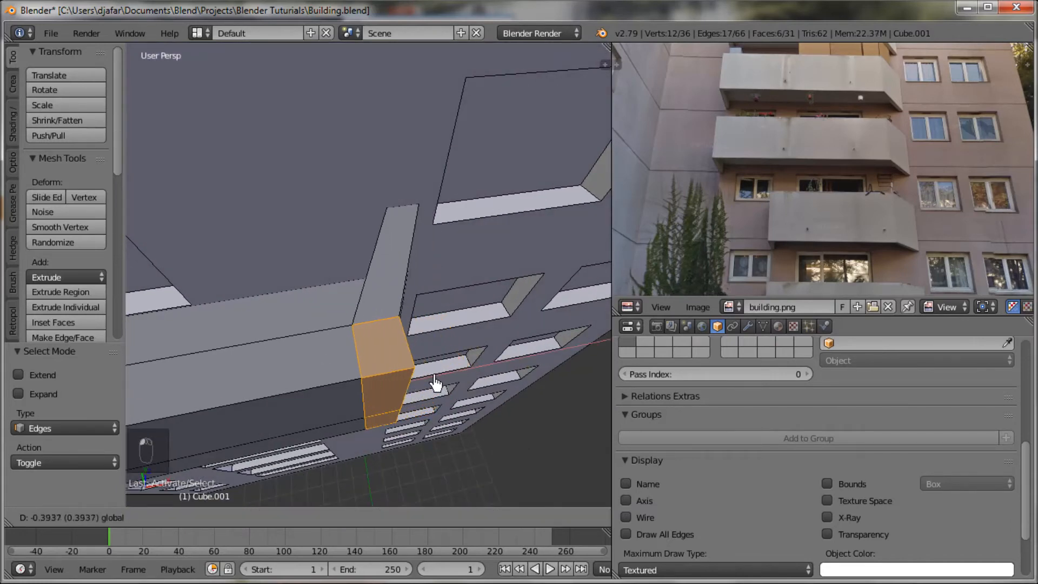
click(435, 386)
Step: Select the vertical front edges at the balcony's angled corner and move them inward about 0.23 along negative X
middle_drag(436, 385, 450, 289)
right_click(453, 273)
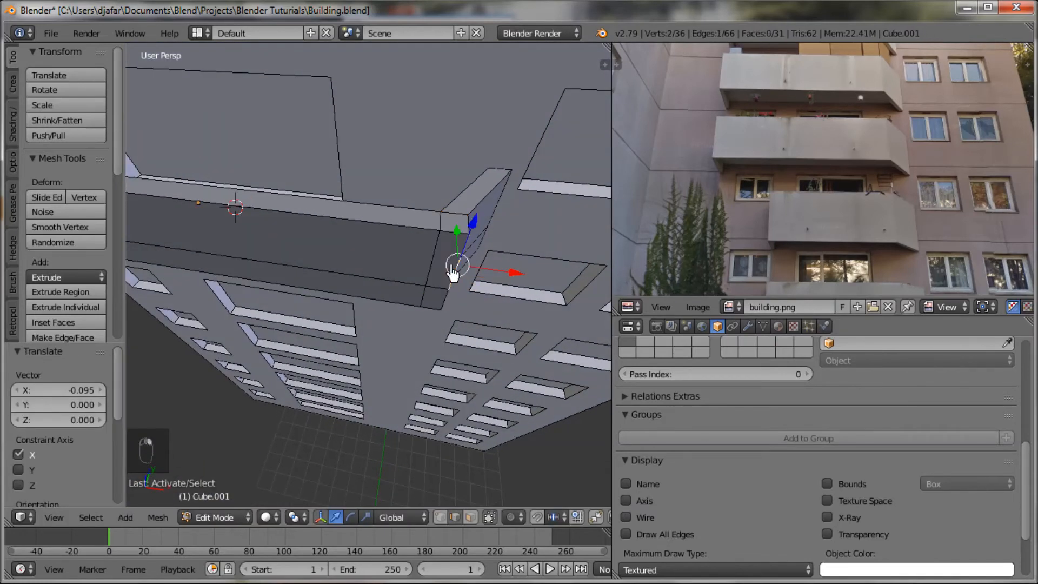
shift+right_click(441, 293)
middle_drag(427, 307, 473, 239)
key(g)
key(x)
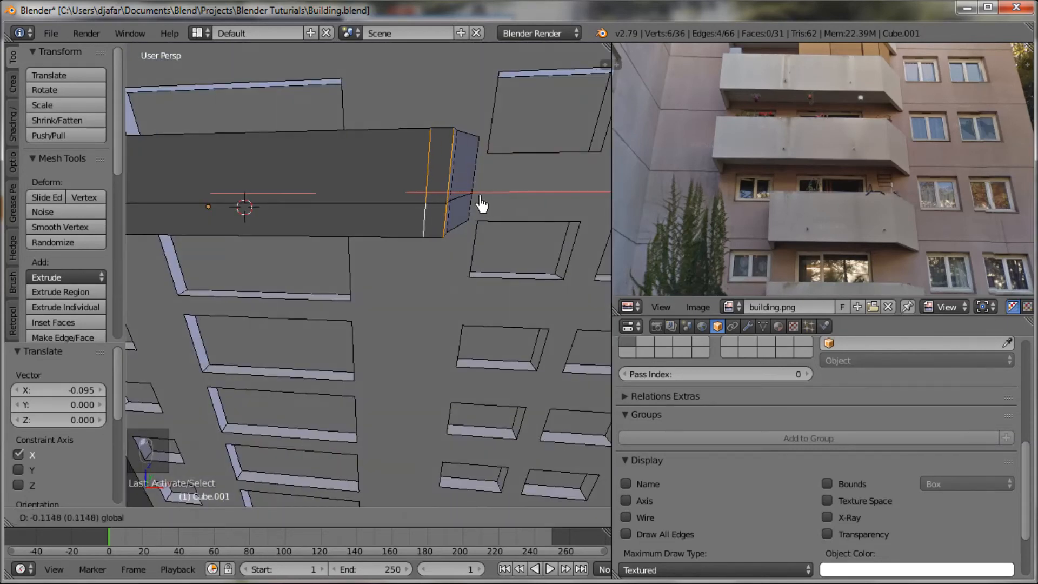
click(475, 206)
Step: Nudge the selected corner edges back outward about 0.02 along X
middle_drag(475, 206, 495, 318)
key(g)
key(x)
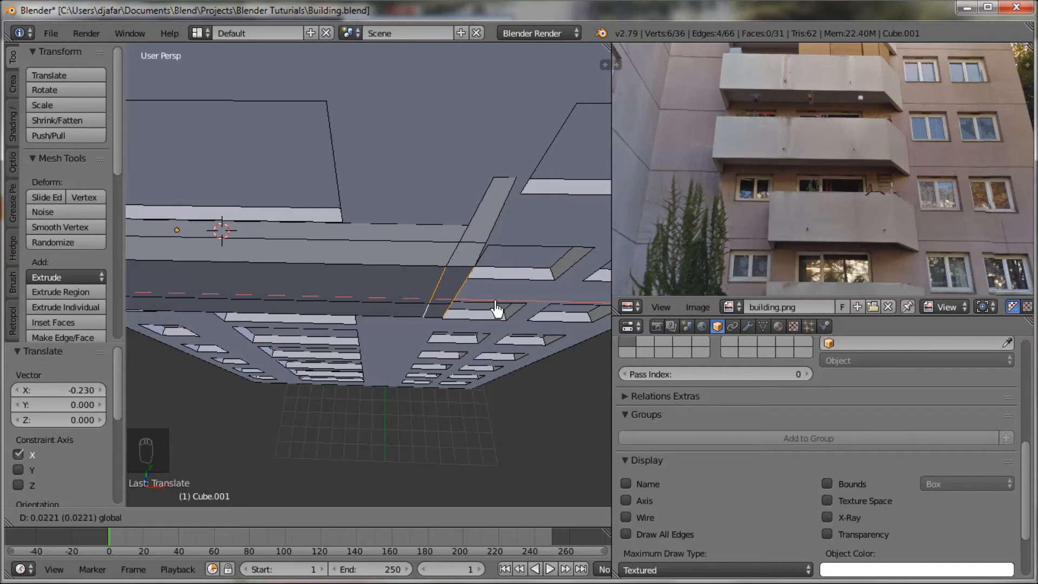
click(496, 310)
Step: Switch to face select mode, select the balcony's large underside face and extrude it slightly upward into the slab, about 0.08 in Z
middle_drag(499, 331, 405, 262)
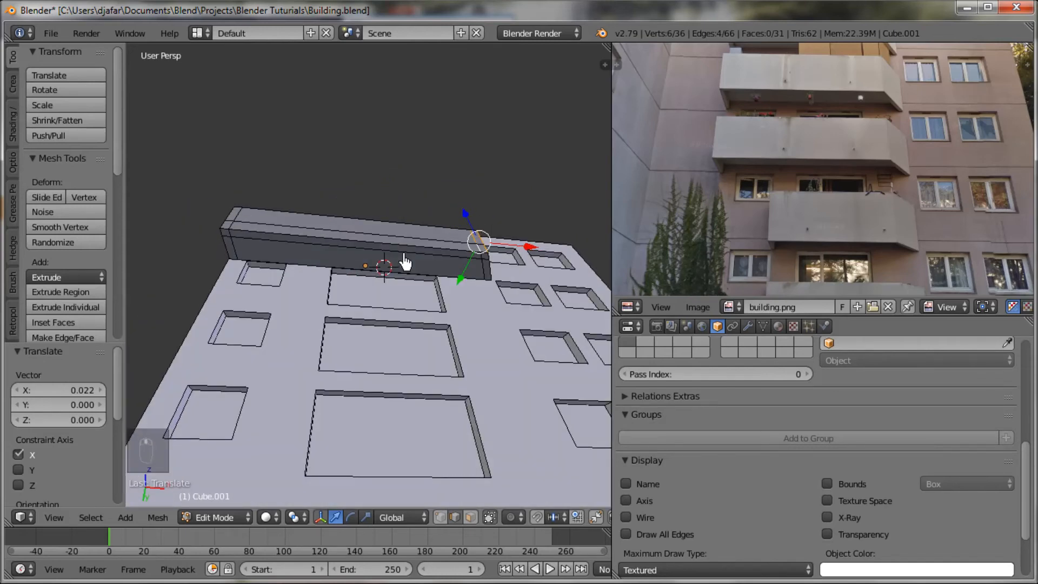
key(ctrl+Tab)
click(396, 270)
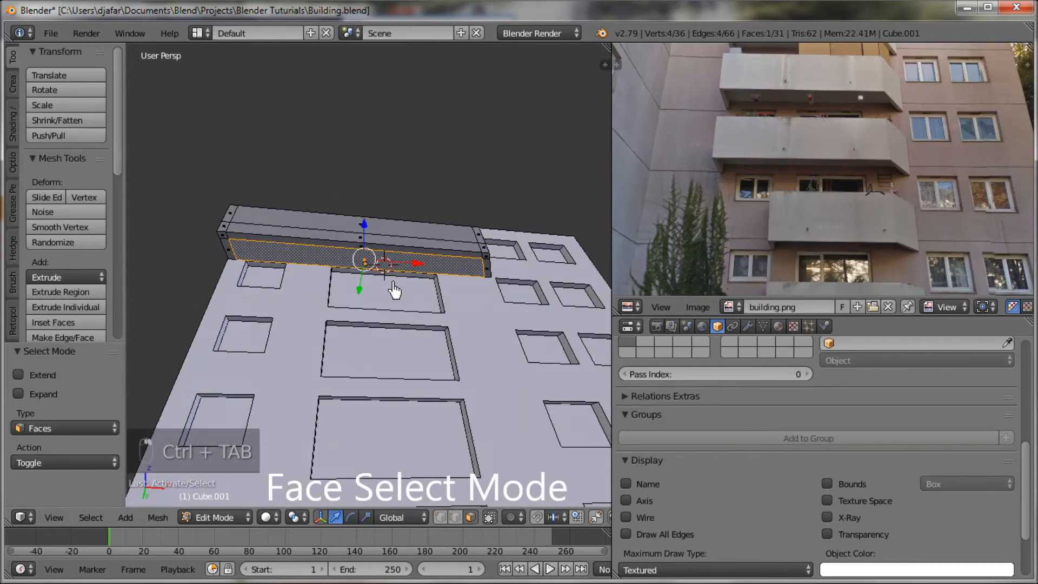
key(e)
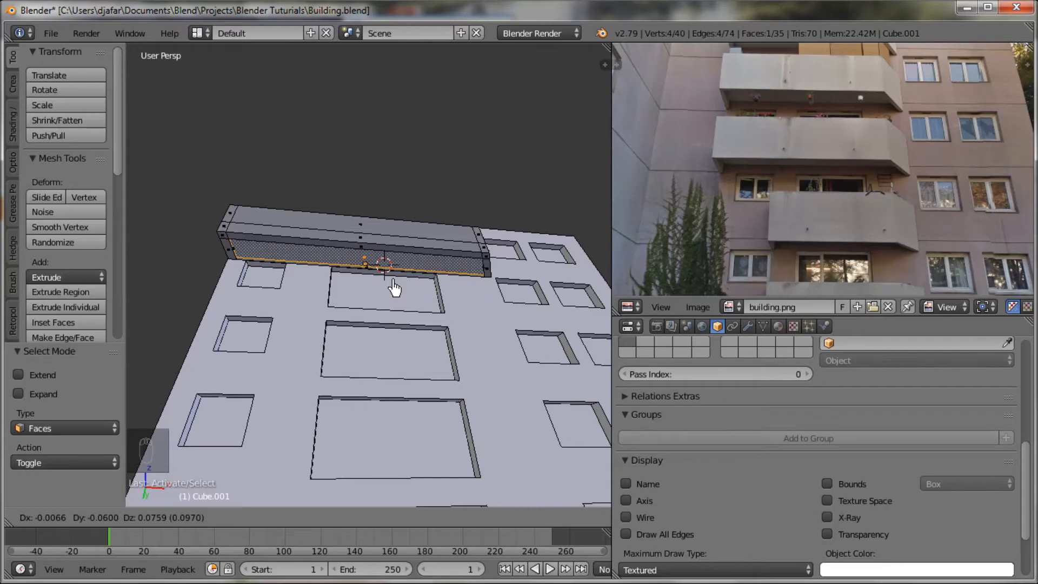
click(394, 288)
Step: Delete the thin strip face along the wall side of the extruded underside
scroll(398, 295, up, 4)
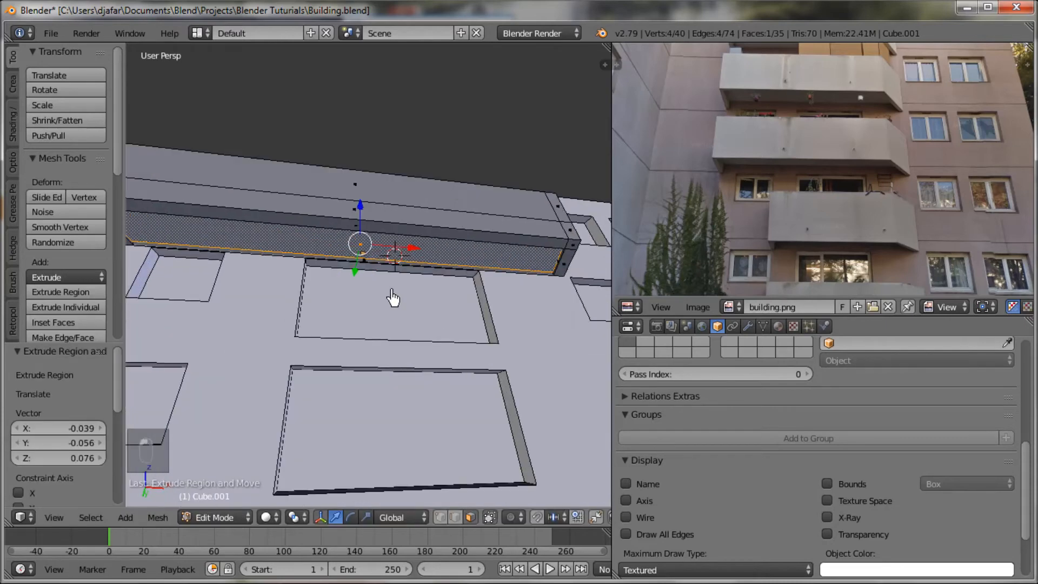
scroll(387, 315, up, 2)
right_click(365, 255)
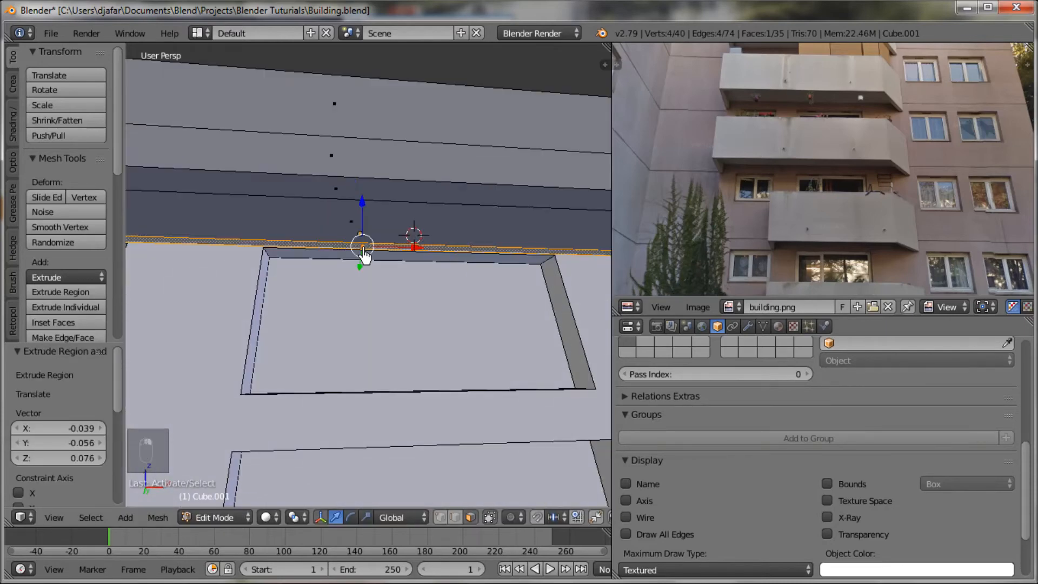
key(x)
click(362, 254)
Step: Select the recessed underside face and move it up about 0.07 along Z
middle_drag(362, 297, 225, 297)
right_click(352, 249)
middle_drag(352, 249, 343, 260)
drag(344, 198, 342, 187)
middle_drag(346, 190, 496, 377)
scroll(540, 294, down, 3)
scroll(466, 387, down, 4)
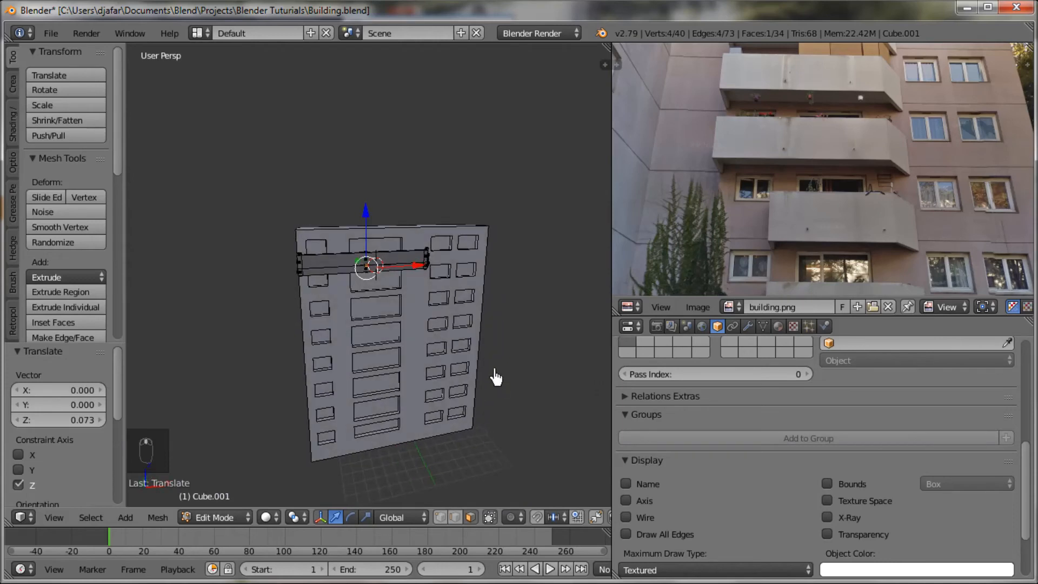
Step: Return to Object Mode, duplicate the balcony and move the copy down about 2.67 along Z to the next floor
key(Tab)
scroll(459, 366, up, 2)
middle_drag(415, 335, 415, 336)
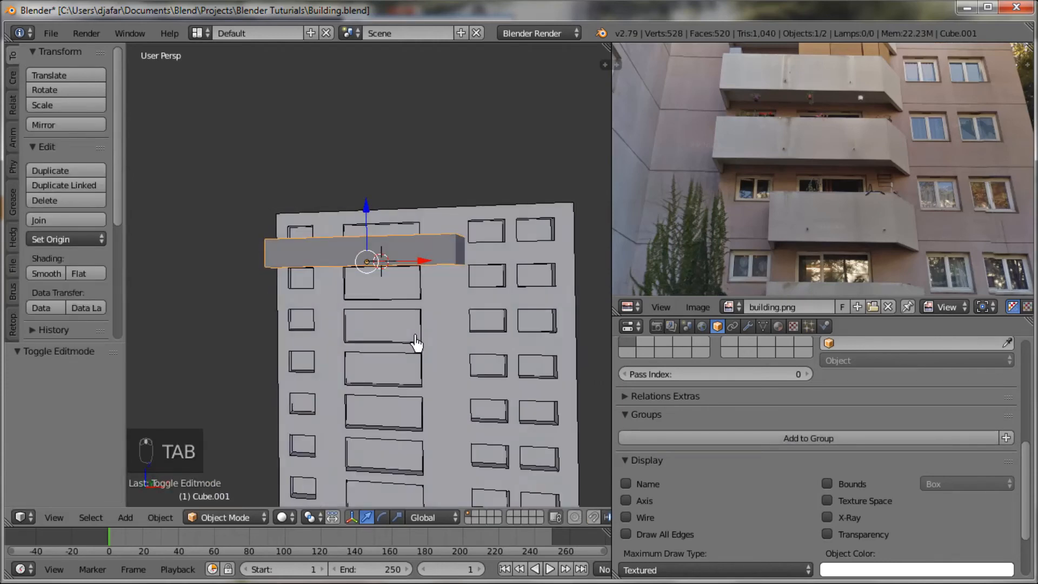
middle_drag(480, 357, 477, 325)
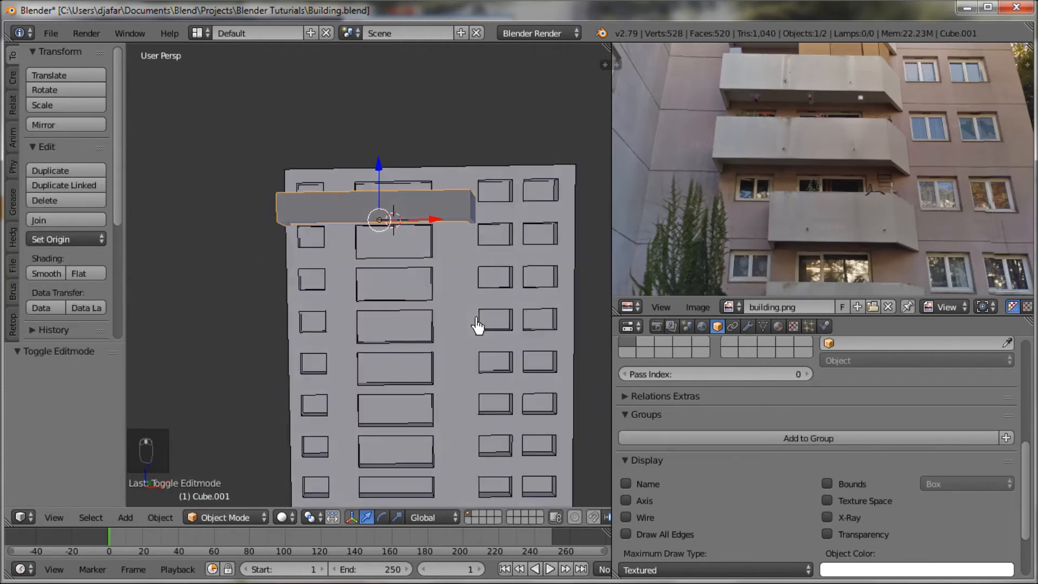
scroll(841, 234, down, 3)
scroll(841, 234, down, 3)
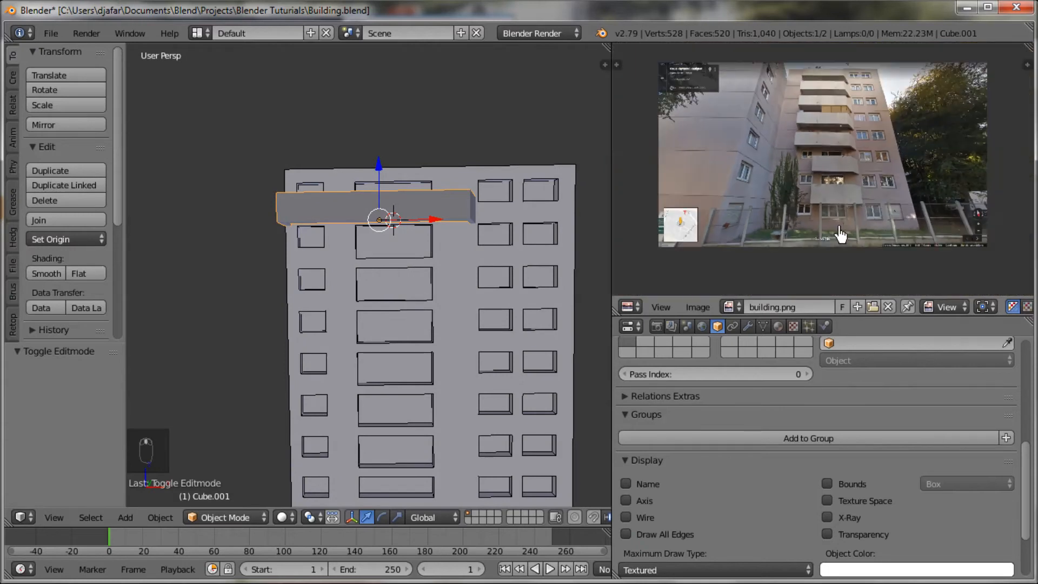
key(shift+d)
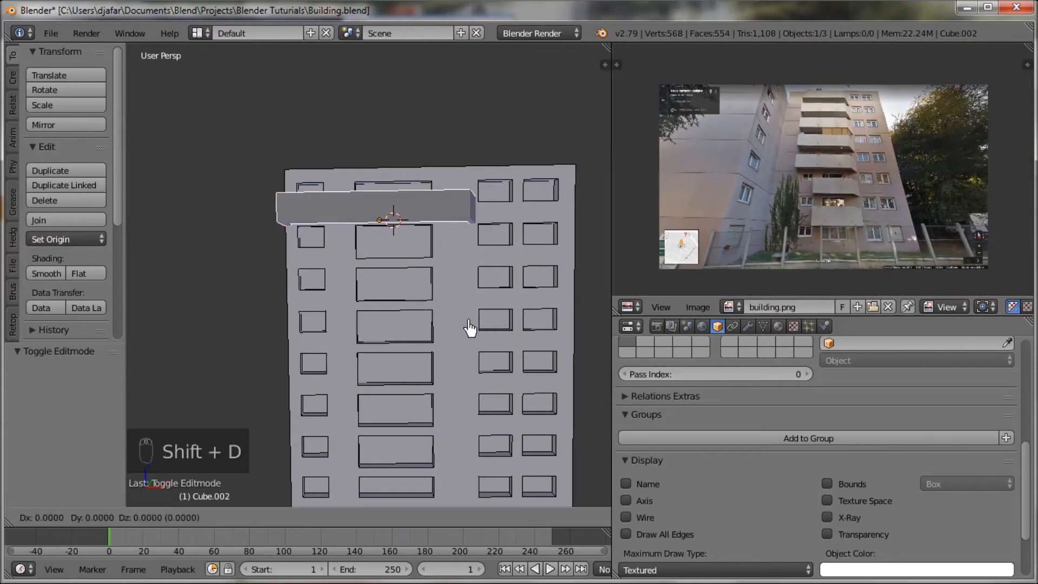
key(z)
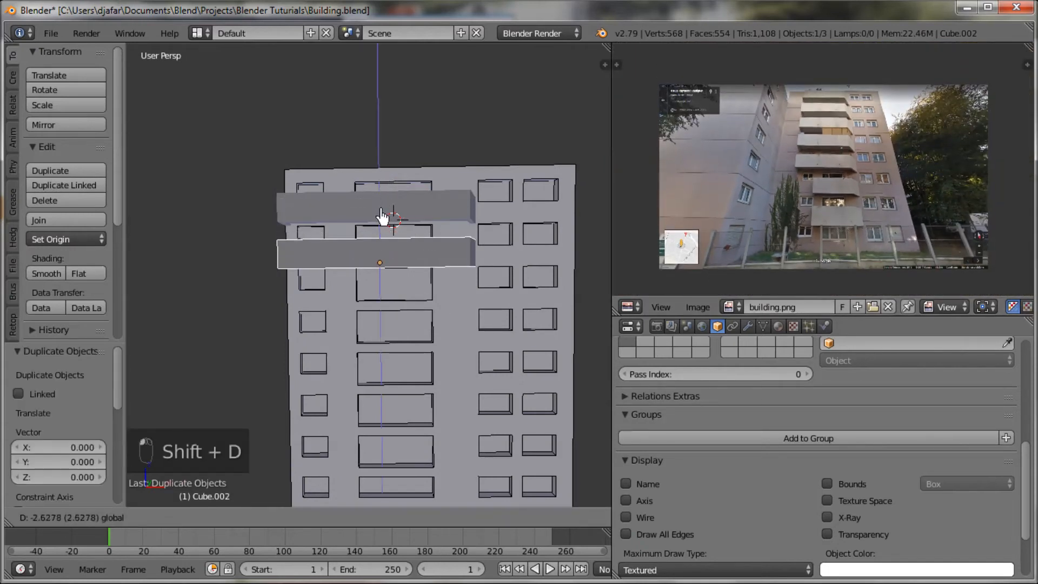
click(381, 218)
mouse_move(389, 239)
middle_down()
mouse_move(496, 281)
mouse_move(315, 289)
mouse_move(281, 262)
mouse_move(320, 200)
mouse_move(360, 209)
mouse_move(391, 232)
middle_up()
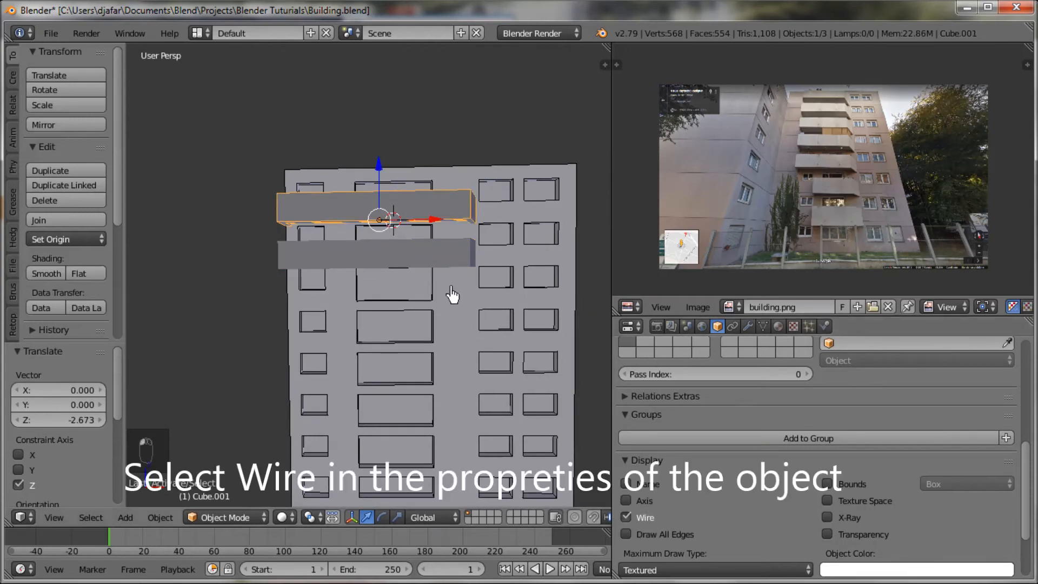
Step: Duplicate the second balcony and move the new copy down about 3.13 along Z to the floor below
right_click(444, 265)
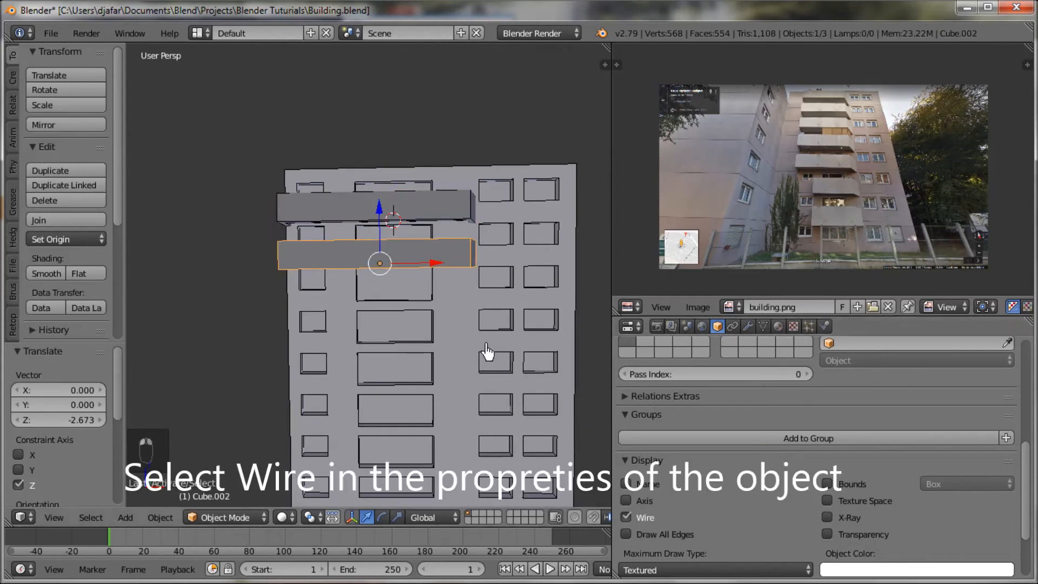
key(shift+d)
right_click(416, 257)
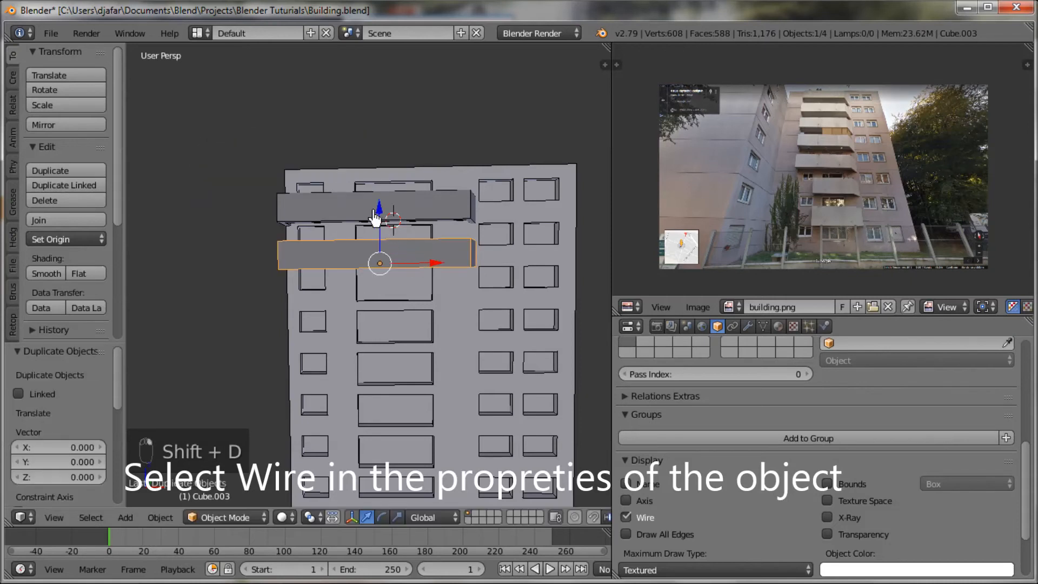
drag(374, 218, 381, 230)
drag(384, 278, 385, 266)
middle_drag(413, 297, 401, 427)
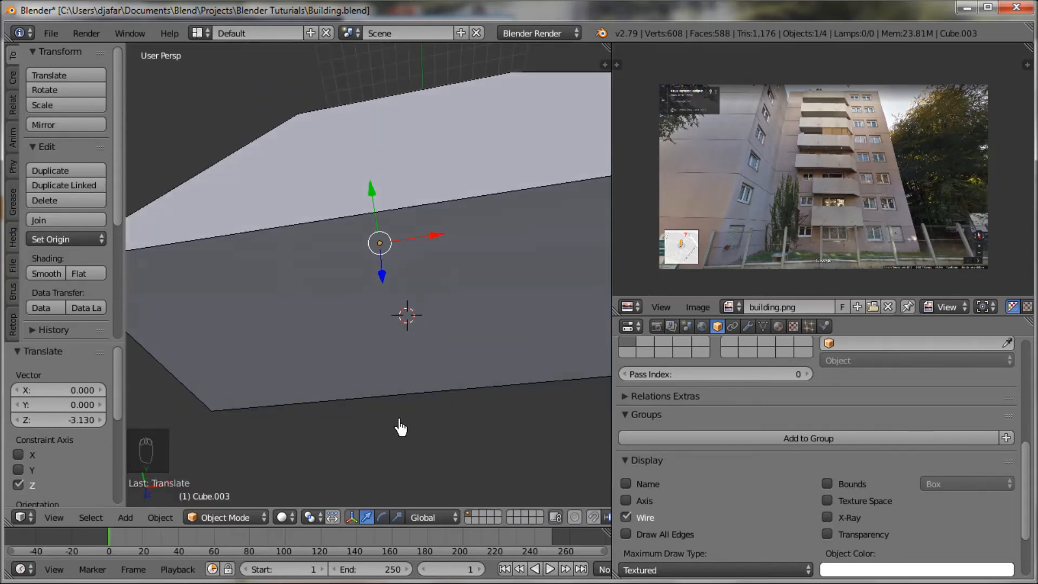
key(KP_Decimal)
mouse_move(404, 424)
middle_down()
mouse_move(343, 482)
mouse_move(178, 522)
mouse_move(181, 420)
mouse_move(157, 487)
mouse_move(373, 408)
mouse_move(328, 426)
mouse_move(364, 394)
mouse_move(401, 420)
middle_up()
scroll(364, 395, up, 6)
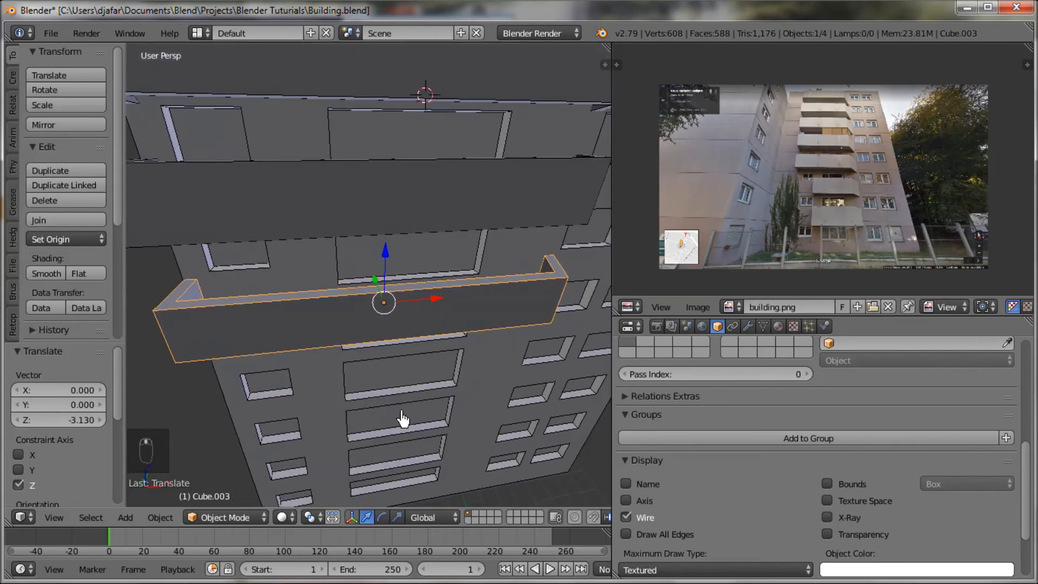
Step: Fine-tune the third balcony's height along Z until it lines up with its floor, finishing with a raise of about 0.05
key(g)
key(z)
click(385, 263)
middle_drag(417, 342, 375, 319)
drag(390, 264, 389, 261)
middle_drag(417, 292, 420, 252)
drag(396, 255, 391, 246)
scroll(408, 284, down, 3)
middle_drag(428, 324, 466, 312)
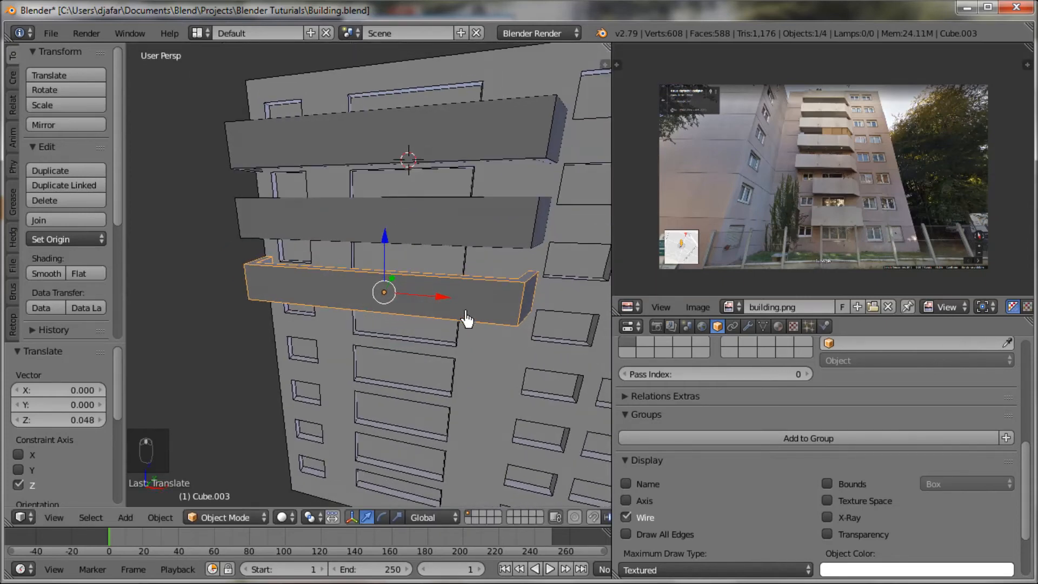
Step: Duplicate the third balcony and move the copy down about 2.95 along Z to the fourth floor from the roof
scroll(466, 319, down, 3)
middle_drag(436, 366, 445, 359)
key(shift+d)
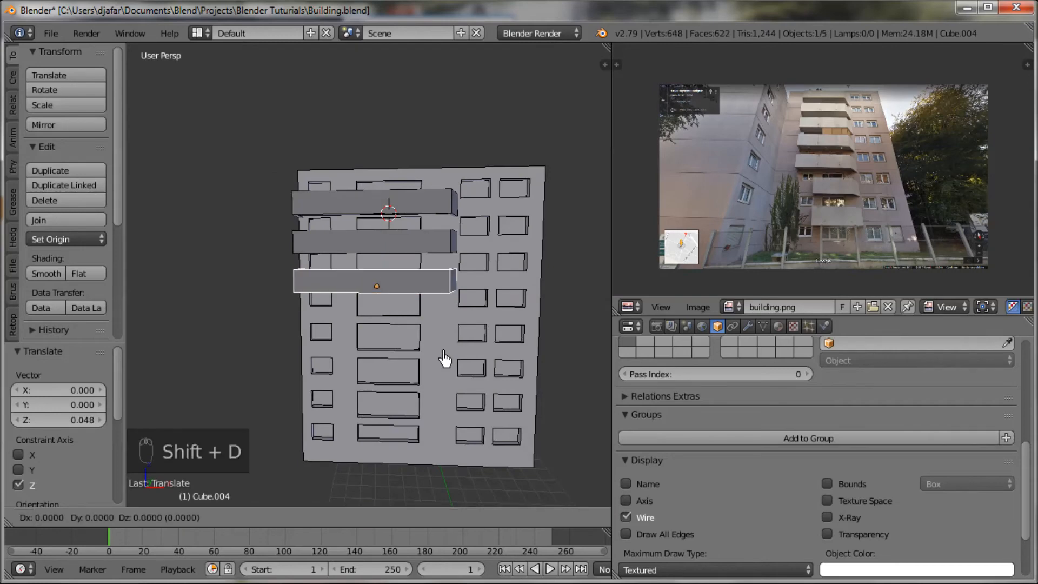
key(z)
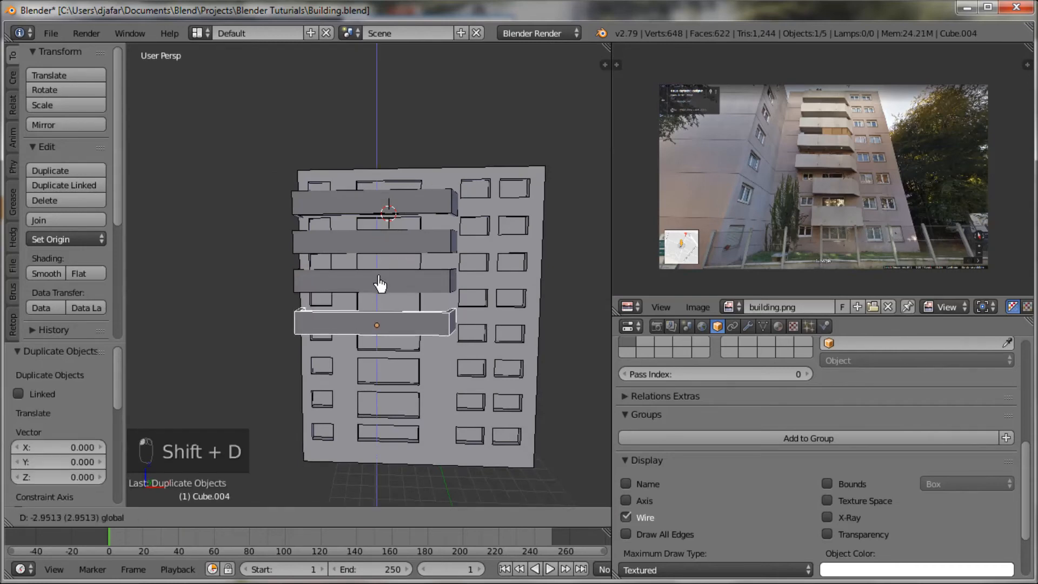
click(380, 283)
Step: Raise the fourth balcony along Z by about 0.18 and again by about 0.08 to align it with its window
scroll(406, 348, up, 2)
middle_drag(405, 347, 393, 324)
scroll(409, 271, up, 2)
drag(386, 316, 387, 313)
middle_drag(402, 335, 427, 322)
drag(386, 318, 384, 313)
scroll(412, 326, up, 1)
middle_drag(413, 326, 328, 426)
drag(385, 322, 385, 321)
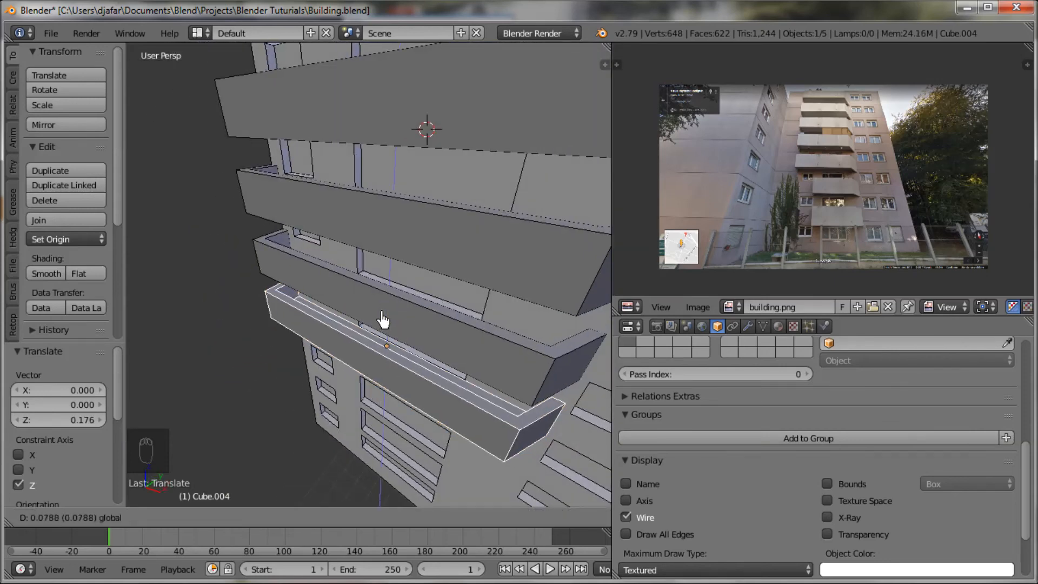
drag(383, 320, 382, 319)
Step: Frame the fourth balcony up close and nudge it up about 0.02 along Z to match the window sill
key(KP_Decimal)
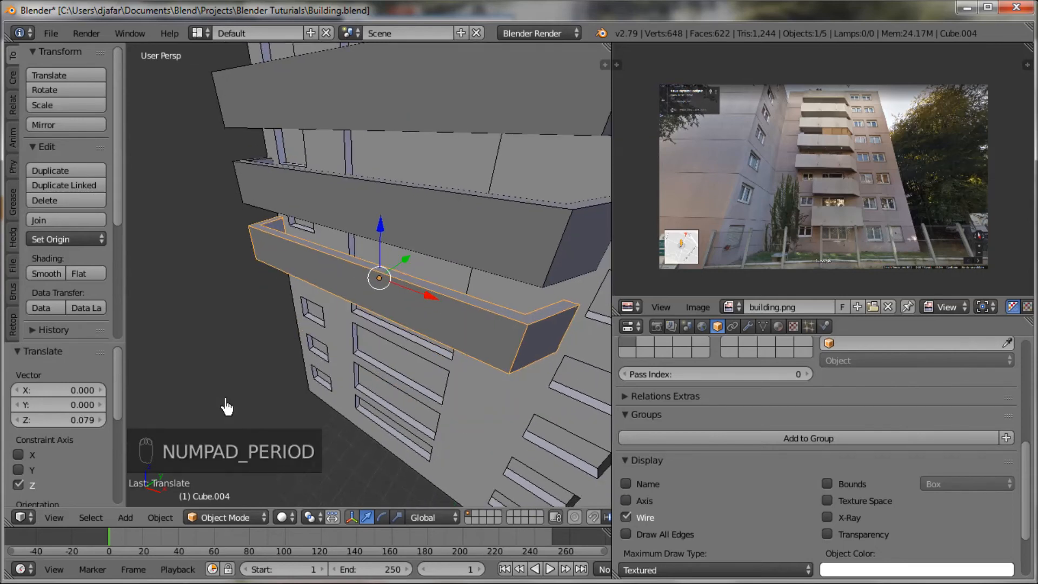
middle_drag(302, 357, 281, 323)
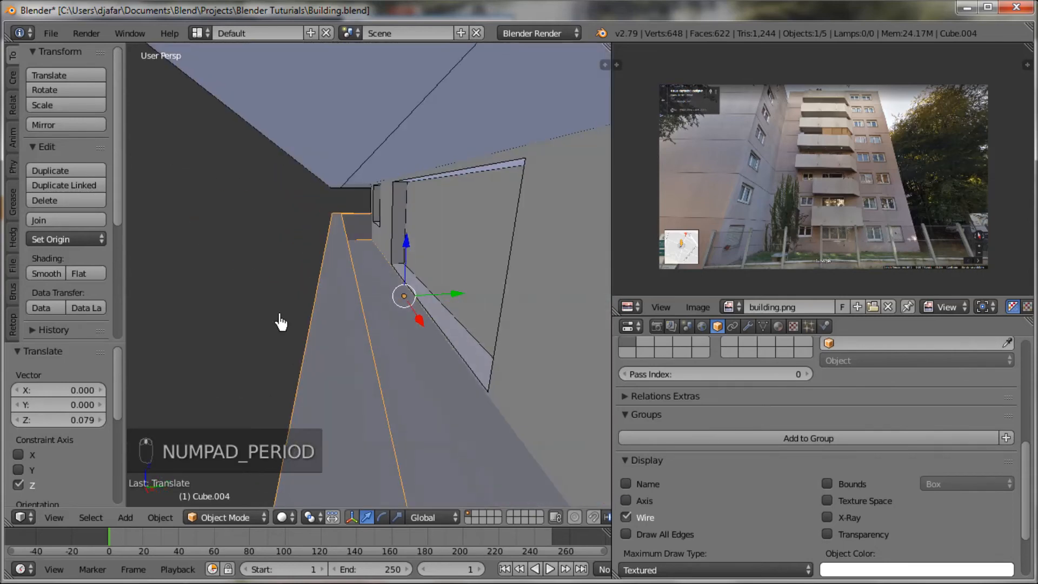
drag(405, 256, 407, 255)
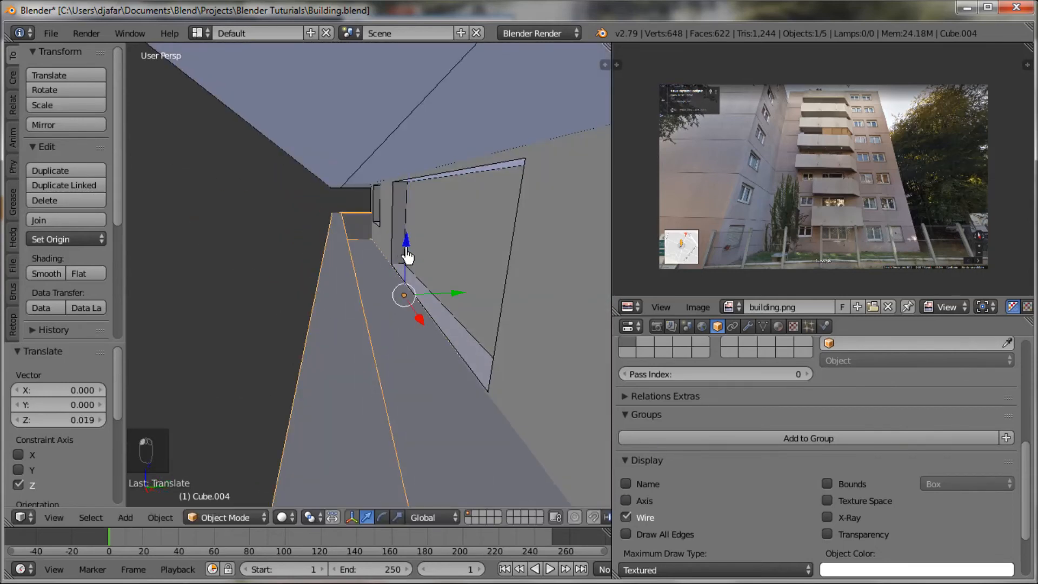
Step: Select the third balcony and move it up about 0.13 along Z to match its window sill
scroll(406, 260, down, 3)
scroll(411, 306, down, 3)
right_click(437, 243)
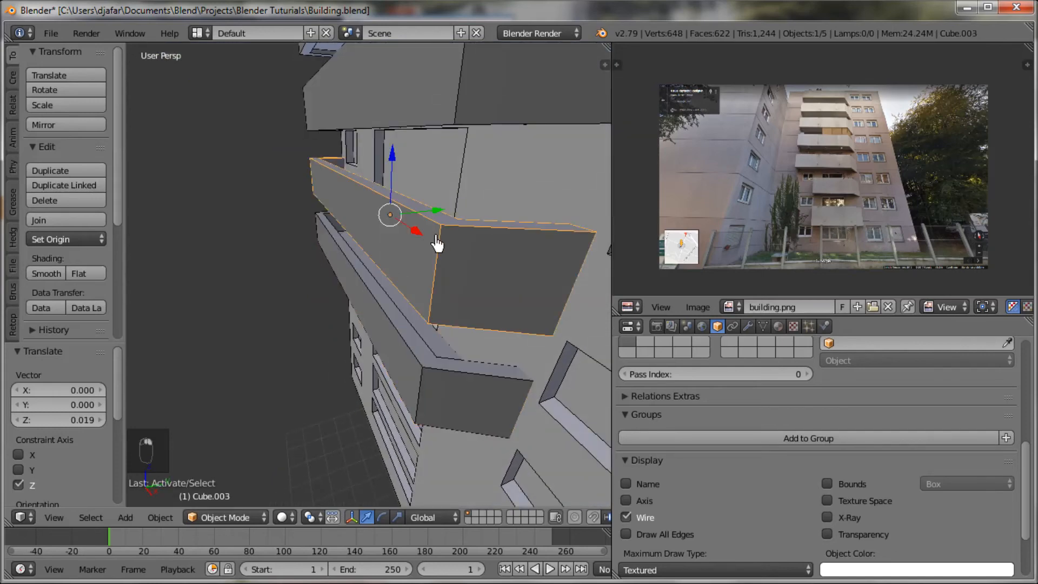
key(KP_Decimal)
scroll(381, 332, up, 5)
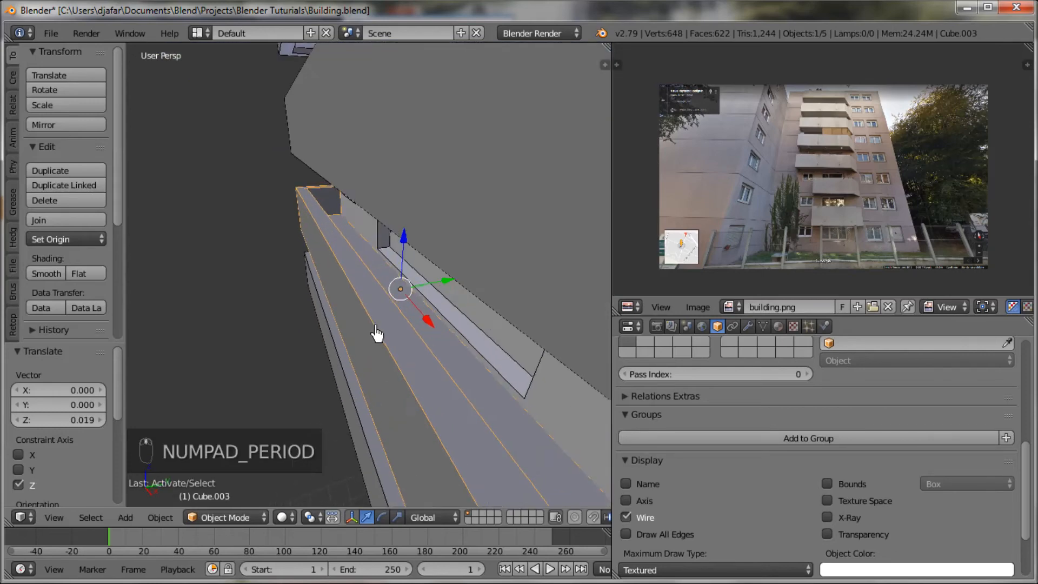
middle_drag(393, 301, 398, 259)
drag(402, 244, 403, 238)
mouse_move(403, 238)
middle_down()
mouse_move(411, 259)
mouse_move(429, 230)
mouse_move(420, 254)
mouse_move(400, 246)
middle_up()
Step: Select the second balcony from the roof and move it up about 0.03 along Z
scroll(429, 231, down, 4)
right_click(429, 230)
scroll(463, 256, up, 4)
drag(399, 153, 399, 153)
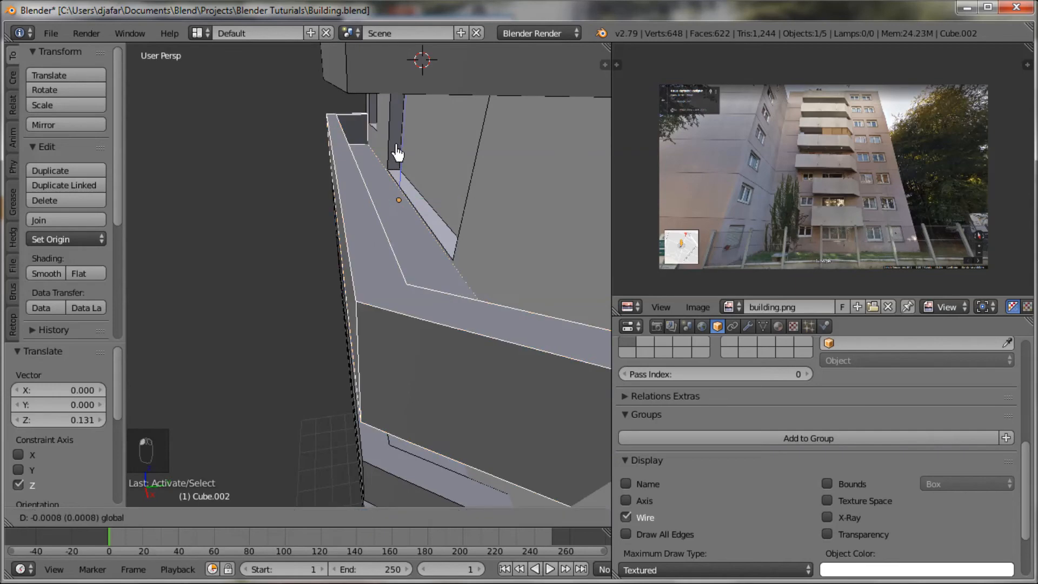
drag(393, 154, 389, 157)
middle_drag(424, 213, 470, 281)
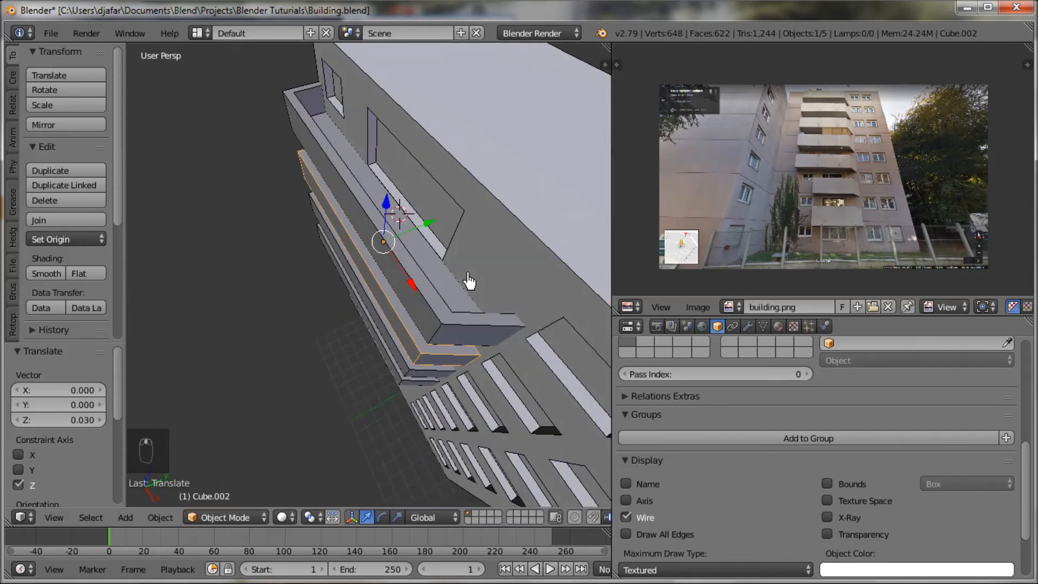
Step: Select the fourth balcony from the roof, with the whole facade in view
right_click(403, 293)
middle_drag(406, 340, 426, 373)
scroll(426, 373, up, 3)
right_click(398, 242)
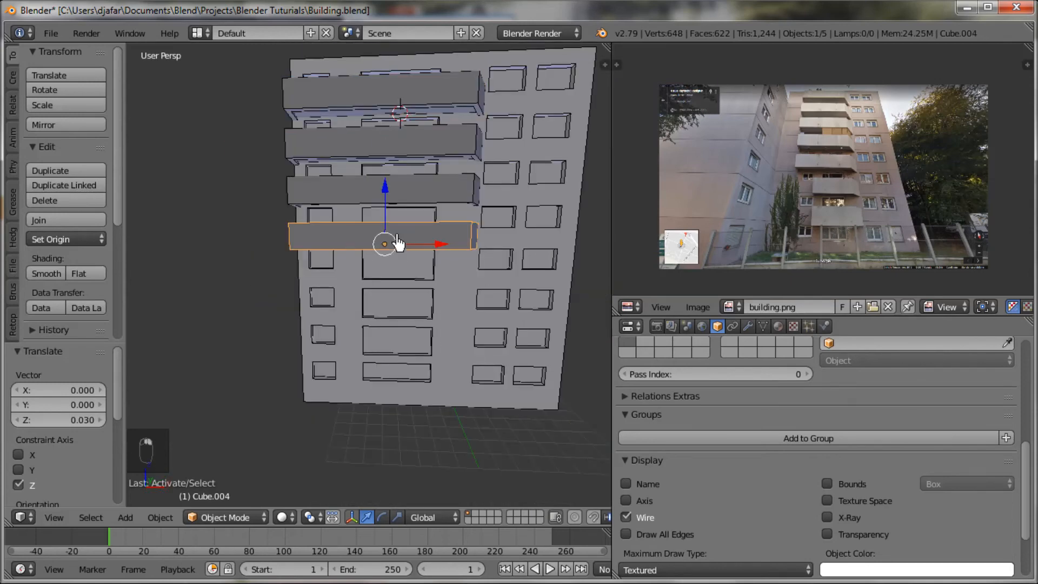
key(ctrl+d)
right_click(399, 242)
drag(388, 200, 390, 216)
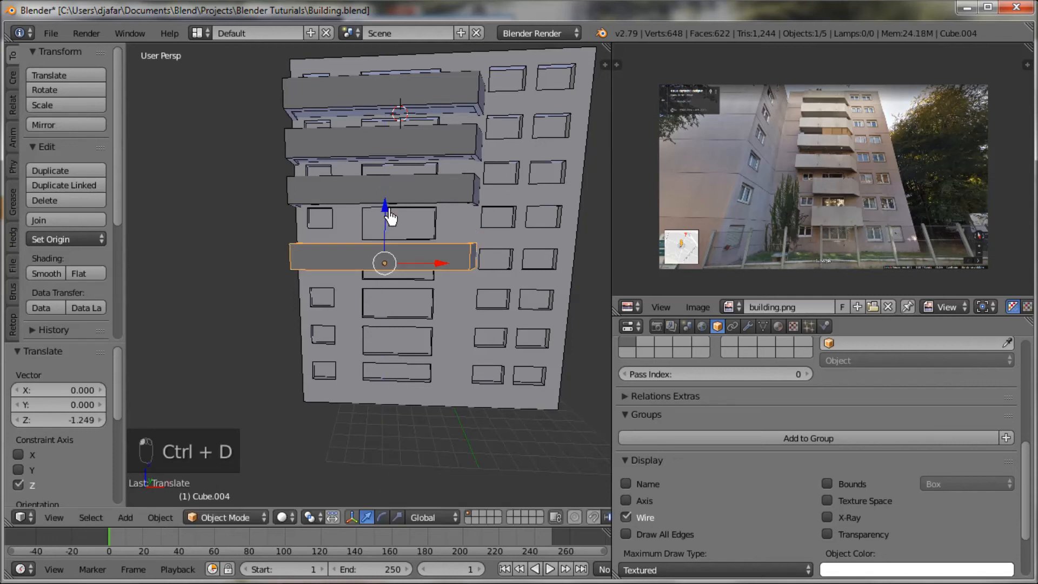
key(ctrl+z)
Step: Duplicate the fourth balcony and lower the copy about 2.42 along Z, with a further correction of about 0.23 downward
key(shift+d)
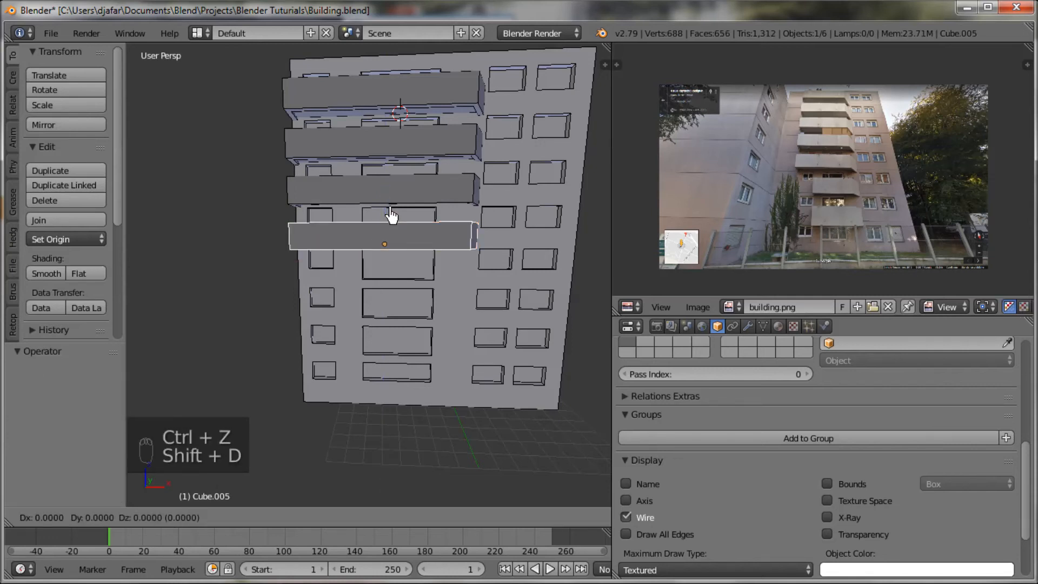
click(390, 209)
drag(386, 192, 386, 235)
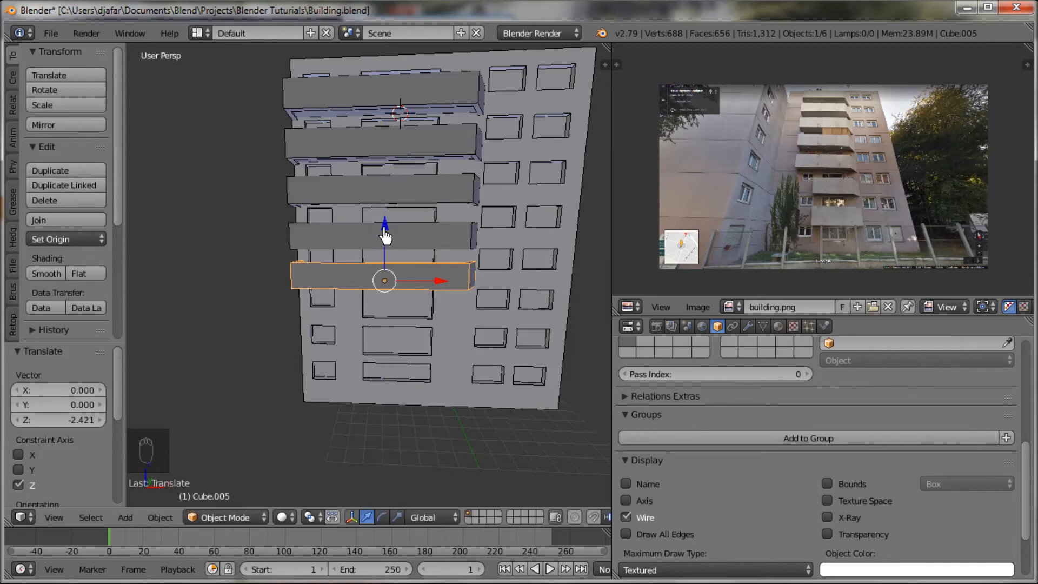
key(KP_Decimal)
middle_drag(401, 281, 457, 364)
drag(352, 229, 352, 238)
middle_drag(352, 237, 335, 174)
Step: Examine the lowest balconies in the reference photo and compare them with the modelled facade
scroll(402, 328, down, 3)
middle_drag(401, 328, 520, 346)
scroll(871, 232, up, 5)
scroll(868, 210, up, 1)
middle_drag(868, 210, 876, 161)
scroll(867, 146, down, 2)
scroll(875, 163, down, 1)
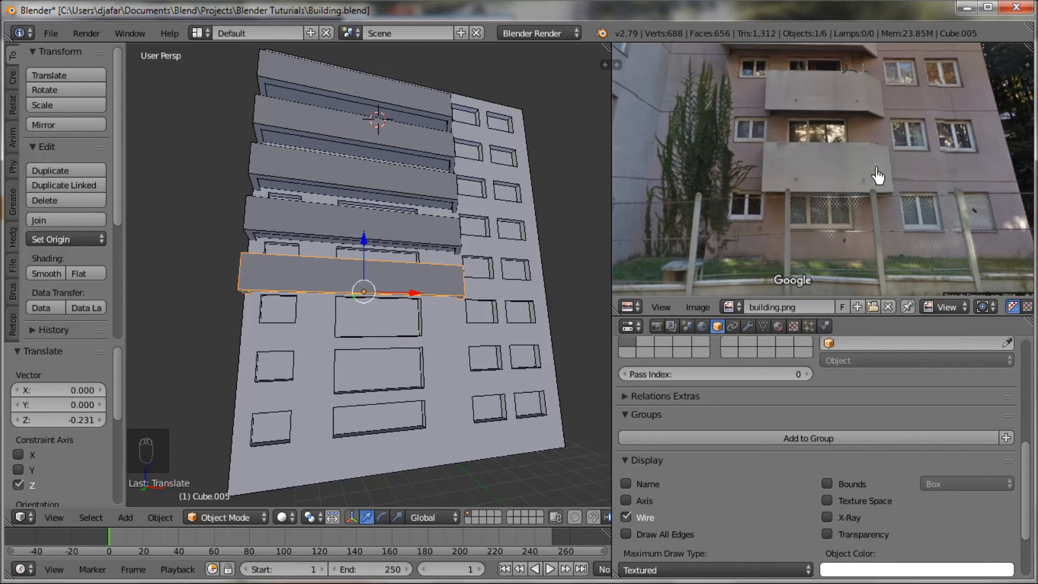
Step: Duplicate the fifth balcony, lower the copy about 2.78 along Z, and raise it about 0.15 to fit its floor
middle_drag(495, 269, 452, 368)
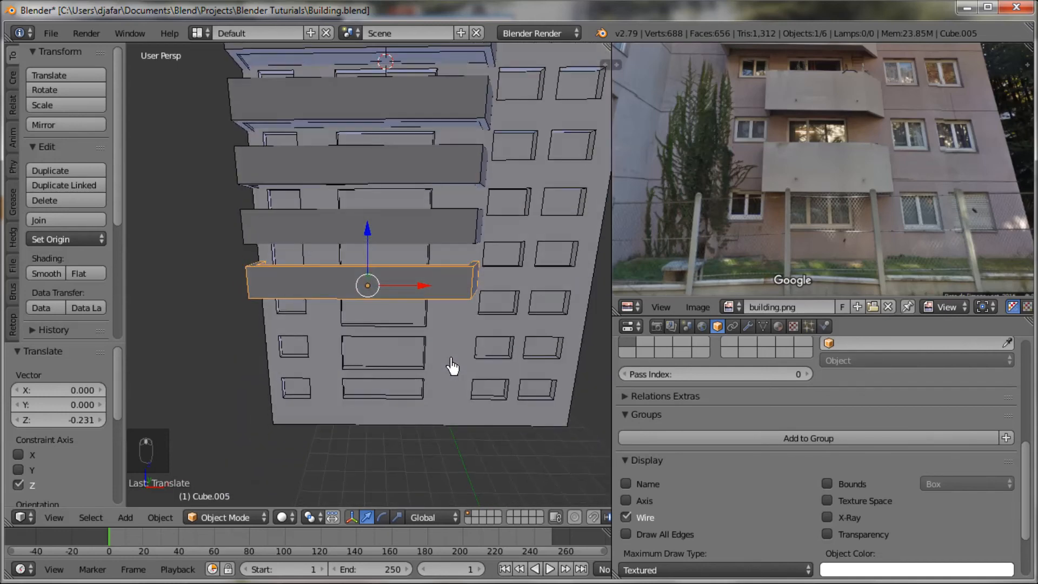
key(shift+d)
right_click(452, 368)
drag(372, 237, 371, 286)
mouse_move(387, 306)
middle_down()
mouse_move(393, 206)
mouse_move(382, 311)
middle_up()
scroll(381, 319, up, 4)
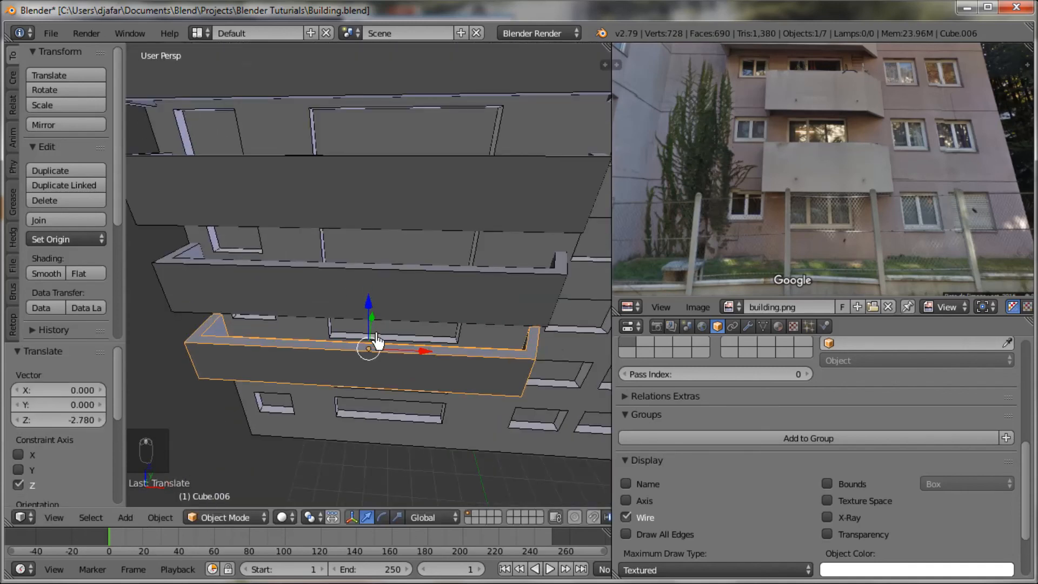
drag(369, 313, 370, 310)
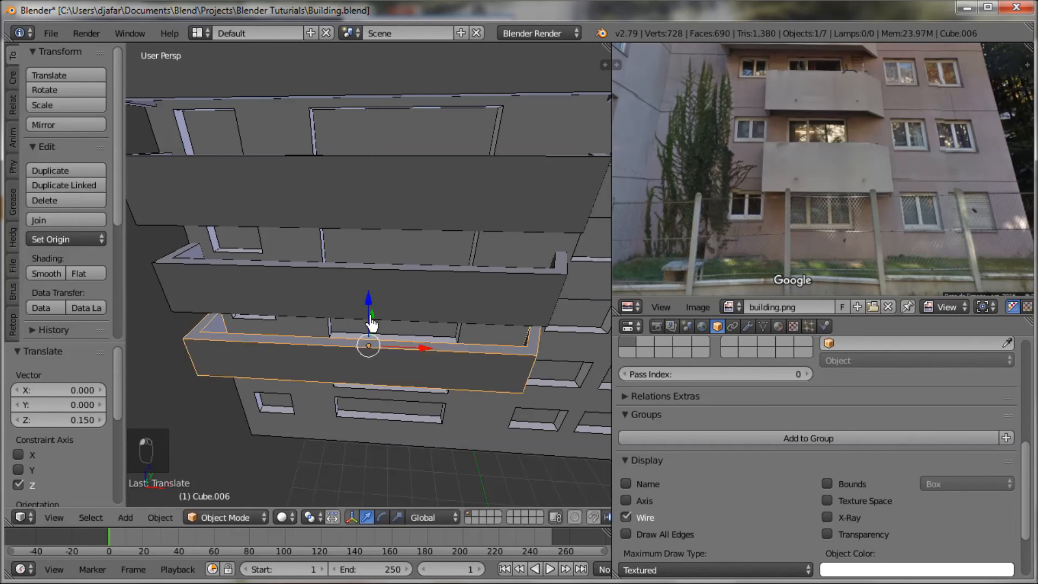
Step: Enter Edit Mode on the sixth balcony and circle-select the faces of its end wall in wireframe display
scroll(414, 371, down, 6)
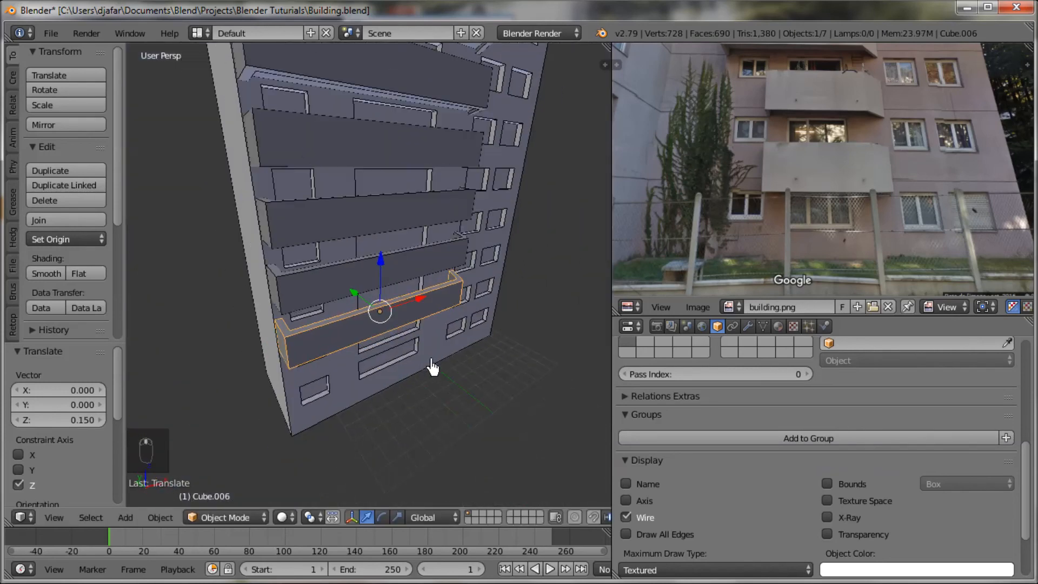
key(Tab)
middle_drag(421, 370, 427, 330)
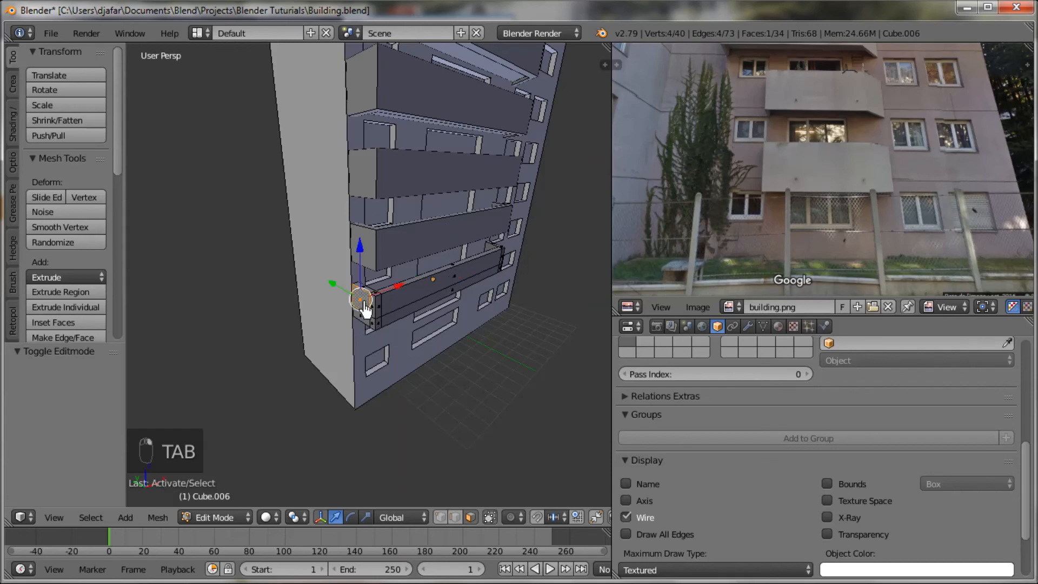
mouse_move(364, 306)
middle_down()
mouse_move(419, 305)
mouse_move(483, 345)
middle_up()
scroll(420, 305, up, 3)
key(z)
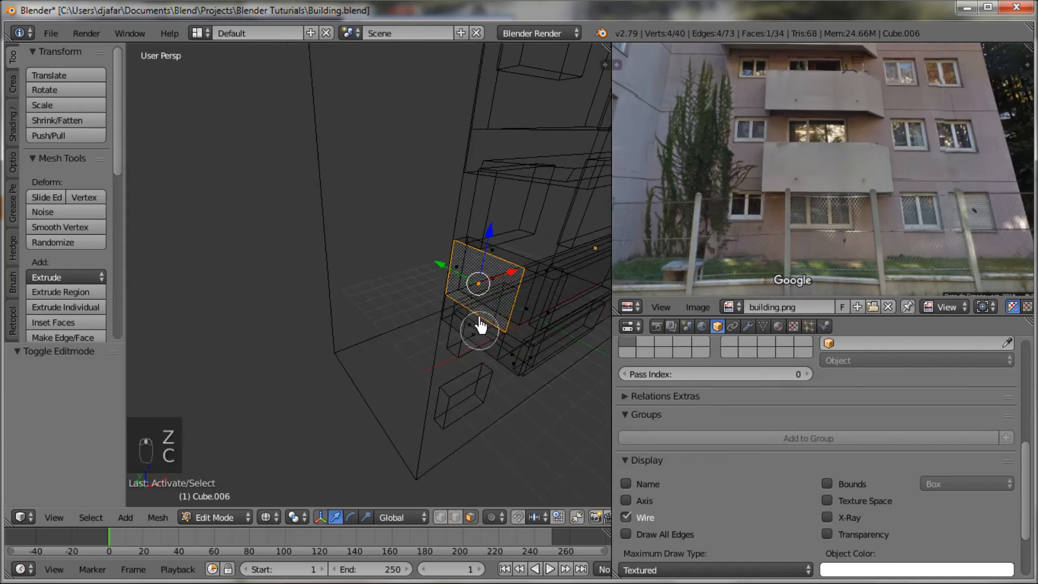
drag(483, 277, 469, 329)
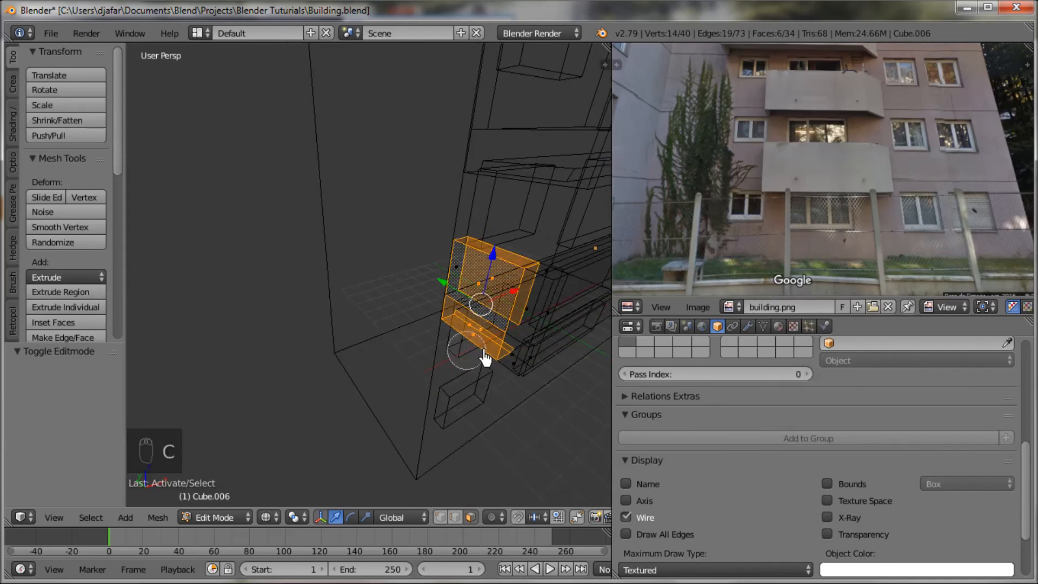
mouse_move(492, 359)
middle_down()
mouse_move(396, 328)
mouse_move(393, 352)
mouse_move(318, 408)
mouse_move(398, 340)
mouse_move(402, 326)
mouse_move(464, 322)
mouse_move(488, 333)
mouse_move(487, 283)
middle_up()
Step: Return to solid display and add the missing lower and side faces of the balcony's end wall to the selection
key(z)
key(z)
key(z)
shift+right_click(483, 228)
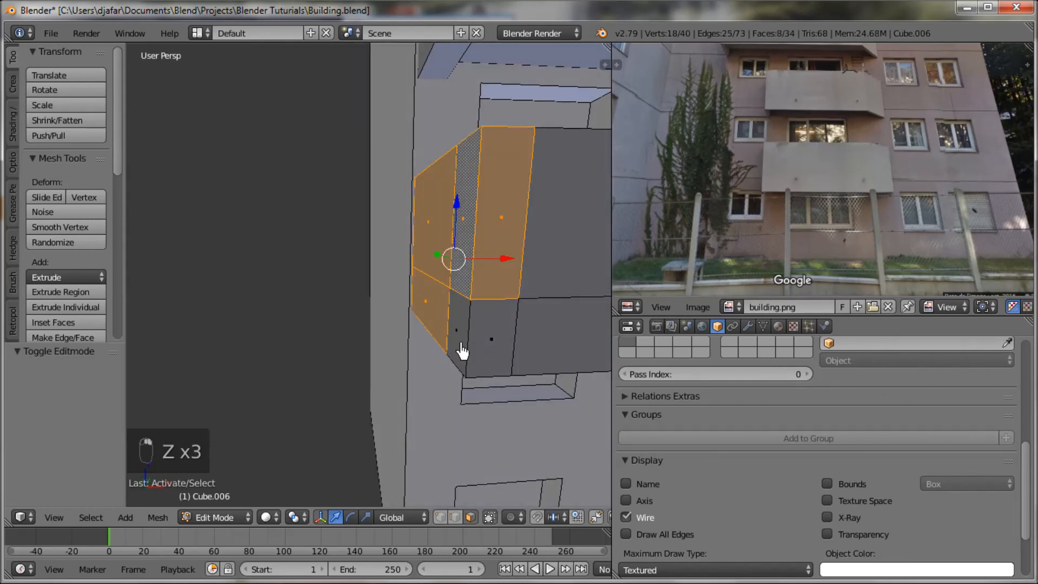
shift+right_click(490, 346)
middle_drag(491, 346, 404, 352)
drag(403, 352, 449, 359)
middle_drag(450, 359, 446, 330)
Step: Shorten the sixth balcony by moving the selected end wall inward along X, and return to Object Mode
drag(430, 296, 490, 311)
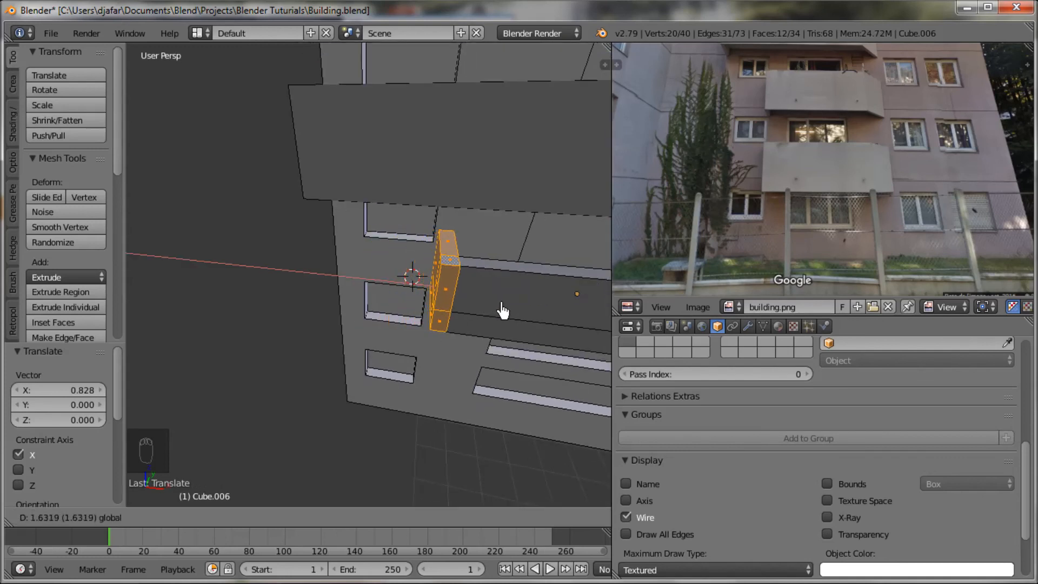
drag(503, 311, 502, 312)
middle_drag(482, 341, 433, 281)
scroll(433, 281, down, 6)
shift+middle_drag(496, 320, 457, 336)
key(Tab)
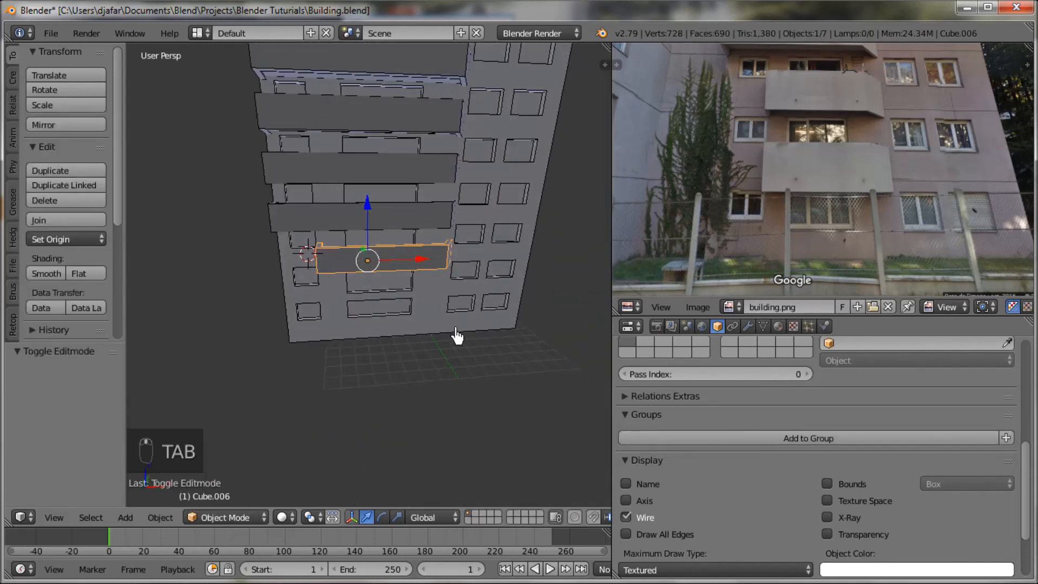
Step: Duplicate the shortened balcony, lower the copy about 2.79 along Z, and raise it about 0.14 to fit the floor below
key(shift+d)
drag(367, 209, 367, 235)
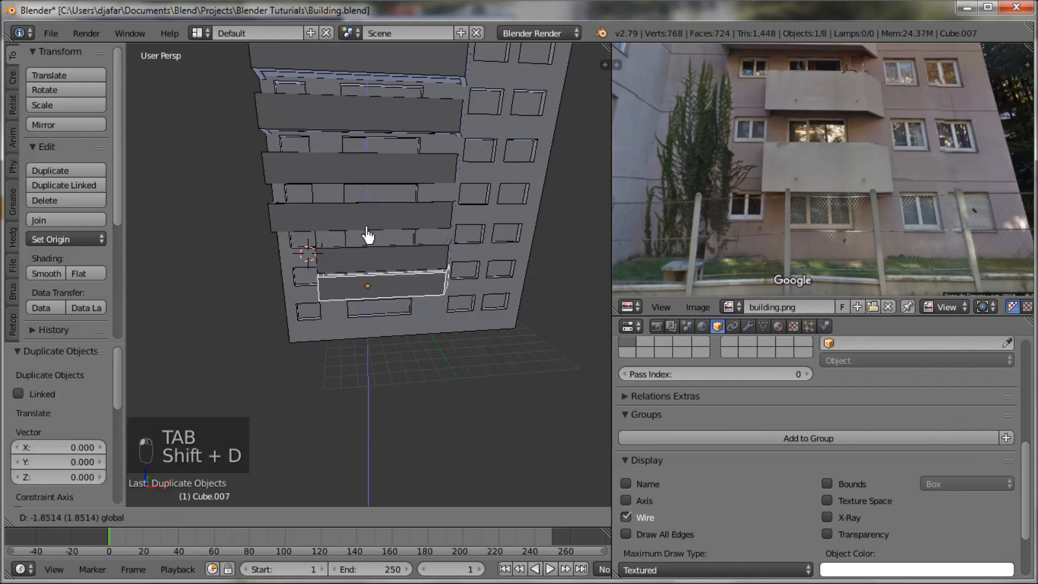
click(367, 245)
key(KP_Decimal)
middle_drag(362, 265, 184, 296)
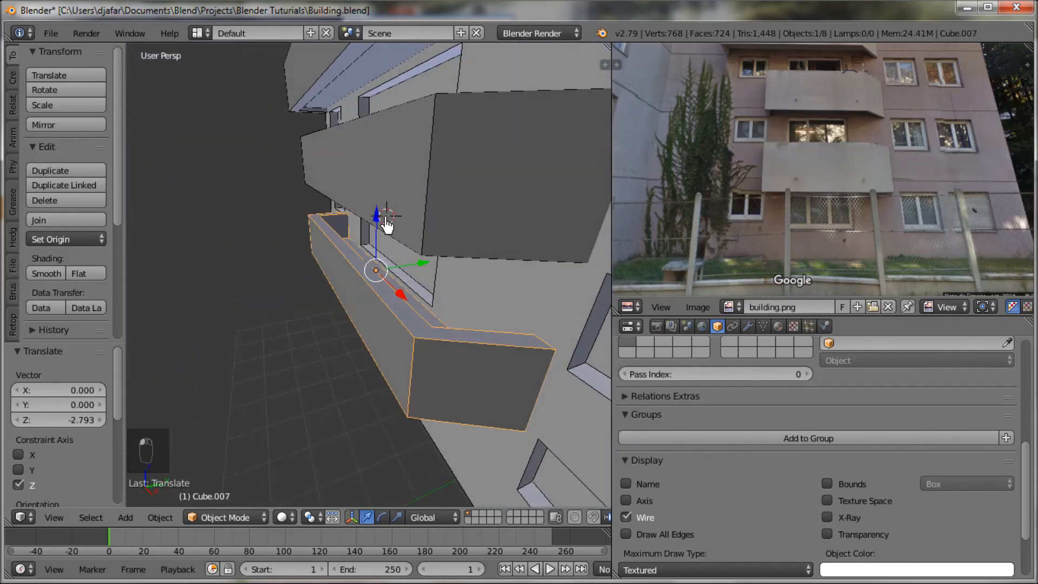
drag(379, 223, 372, 224)
scroll(489, 303, down, 8)
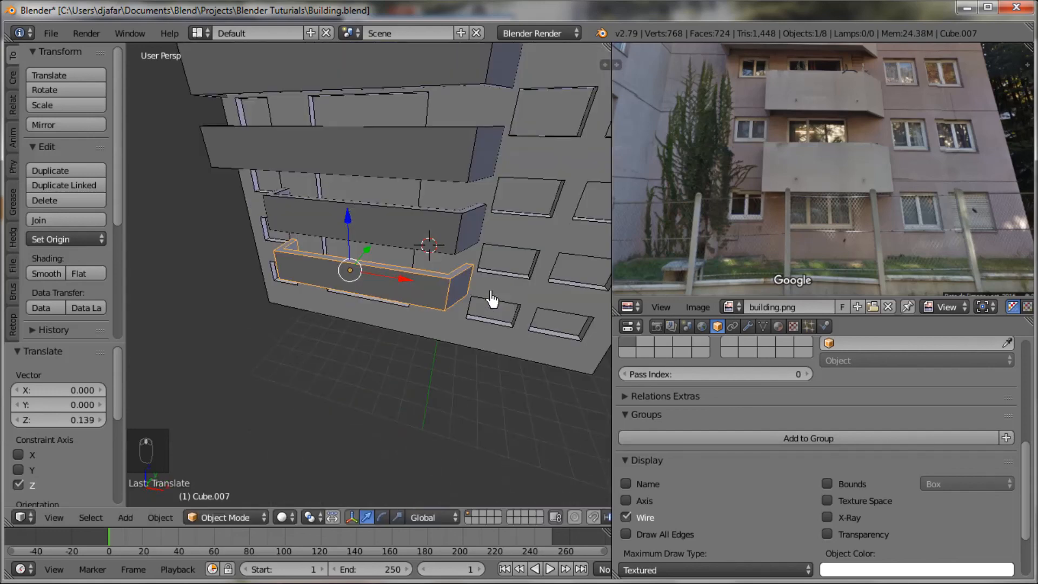
Step: Save over the existing Building.blend file and widen the 3D view by narrowing the reference image area
mouse_move(469, 279)
shift+middle_down()
mouse_move(479, 301)
mouse_move(470, 285)
shift+middle_up()
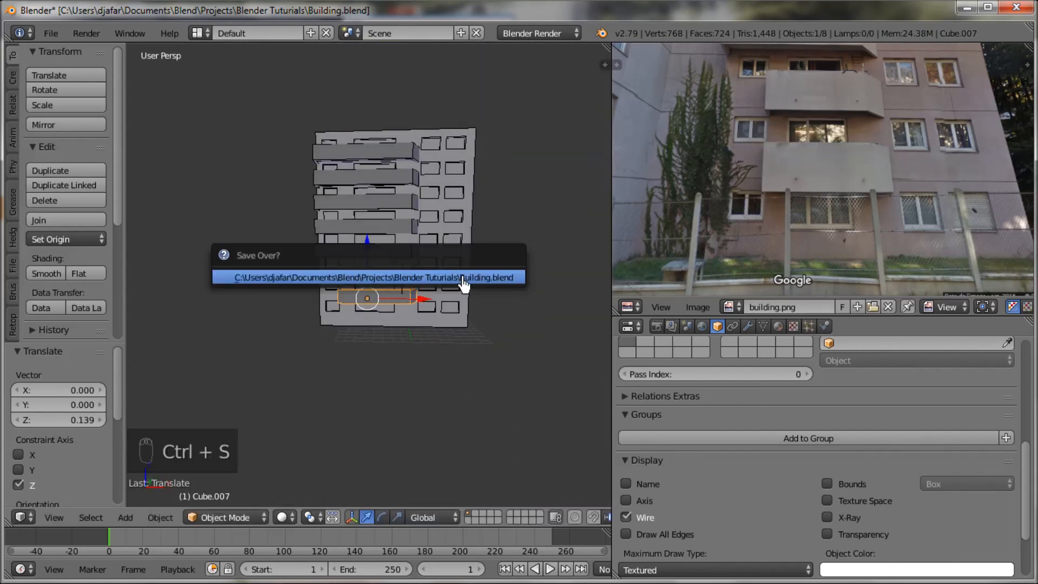
middle_drag(481, 293, 446, 294)
drag(614, 181, 748, 195)
Step: Compare the finished row of balconies with the lower floors in the reference photo
middle_drag(684, 213, 523, 327)
scroll(479, 348, up, 4)
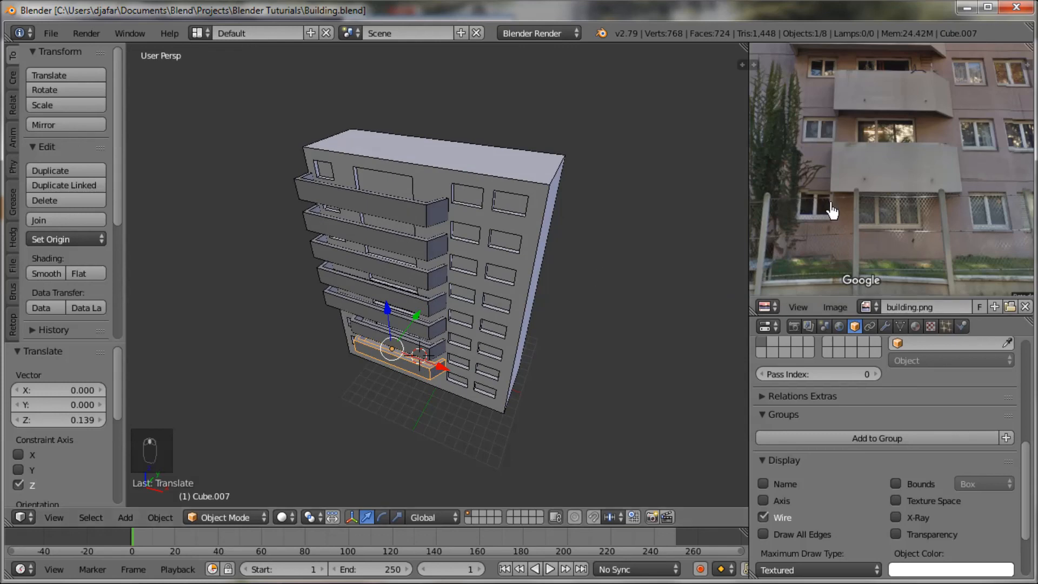
scroll(854, 220, down, 2)
middle_drag(560, 298, 570, 274)
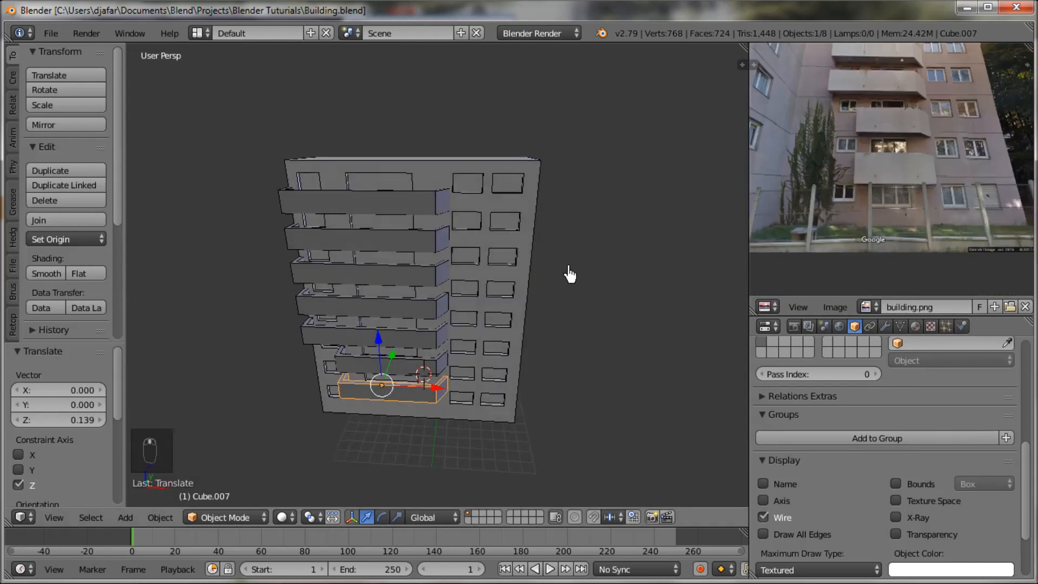
scroll(893, 161, up, 1)
middle_drag(896, 155, 887, 147)
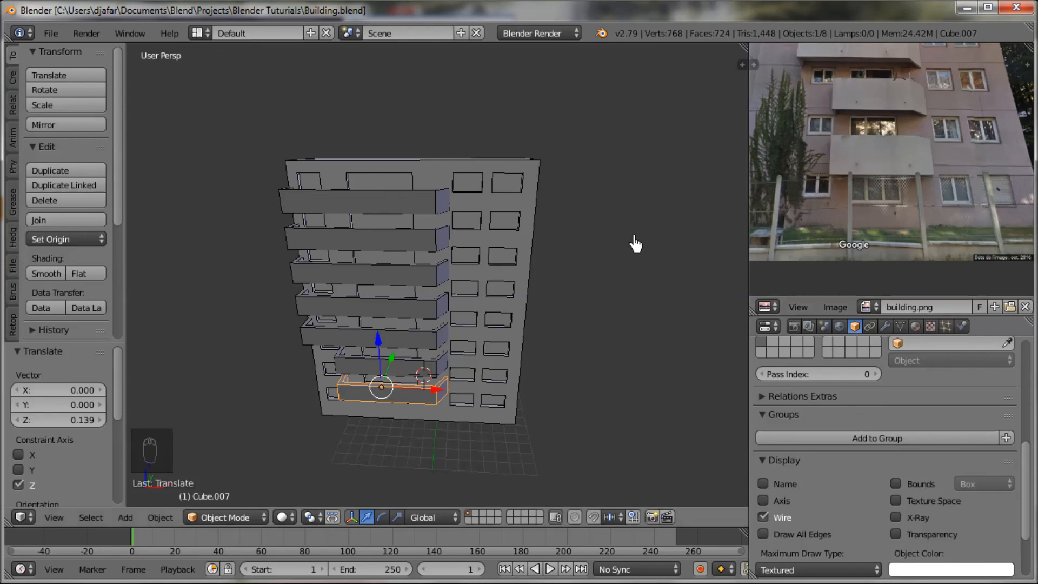